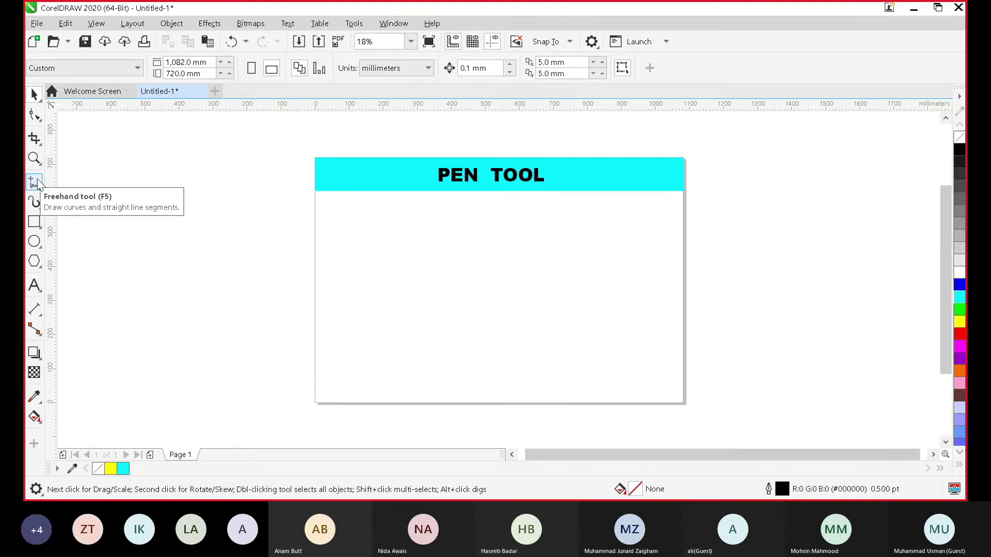
Draw a square about 266 mm wide in the left half of the page below the heading and convert it to curves.
click(38, 185)
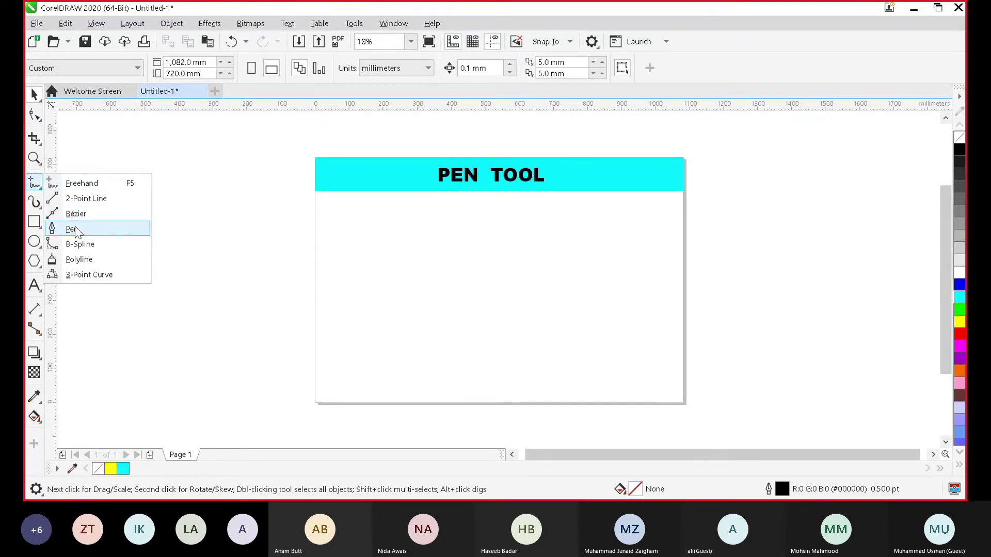
click(75, 231)
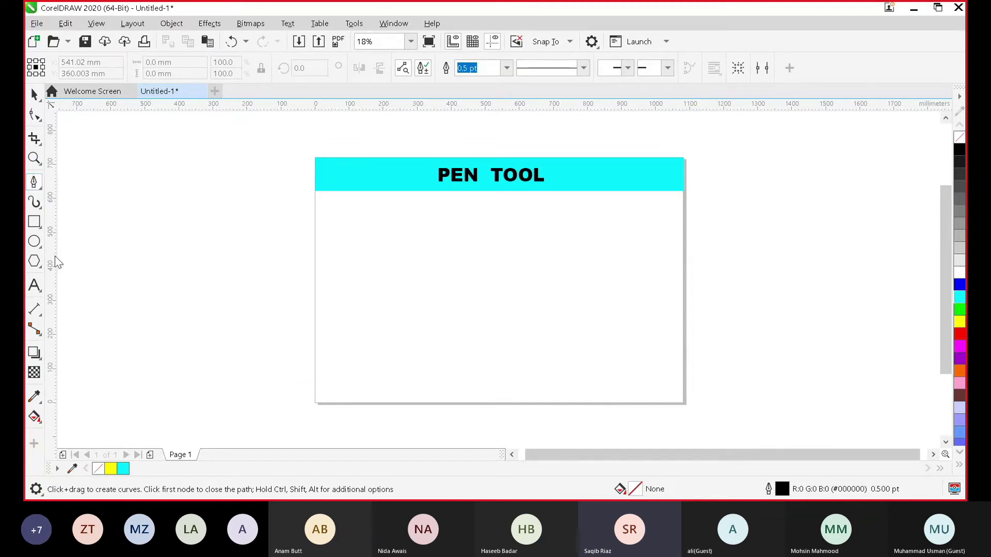
click(36, 222)
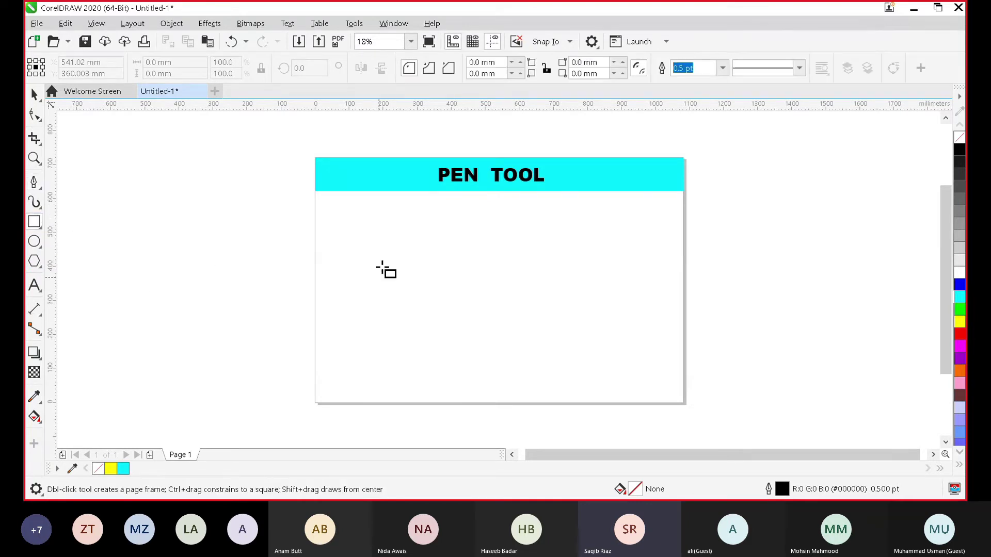
drag(379, 226, 469, 314)
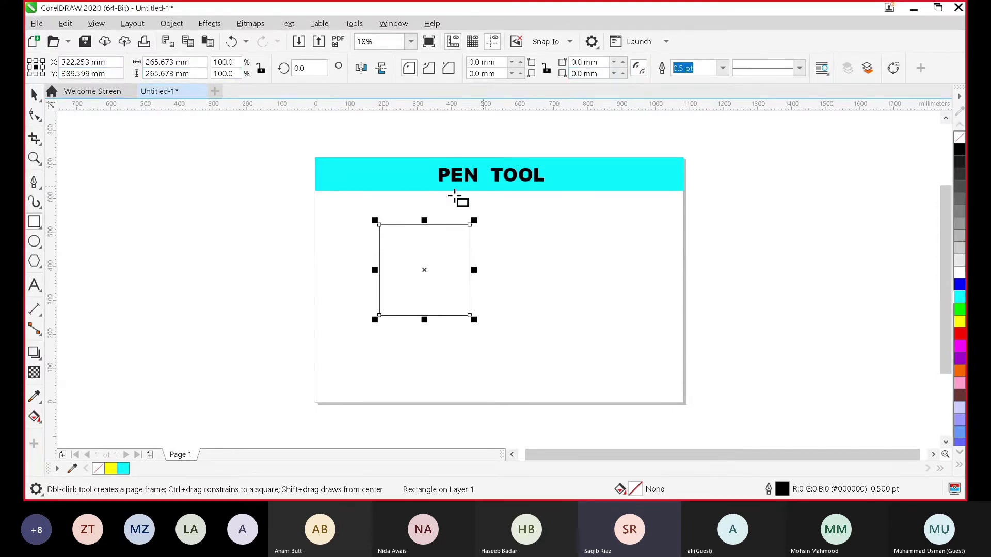
click(33, 116)
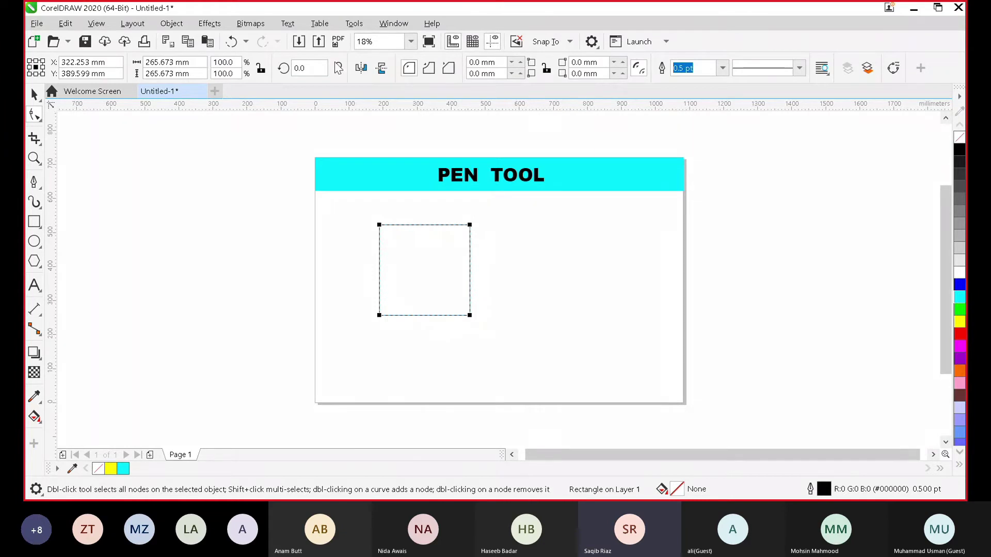
click(894, 69)
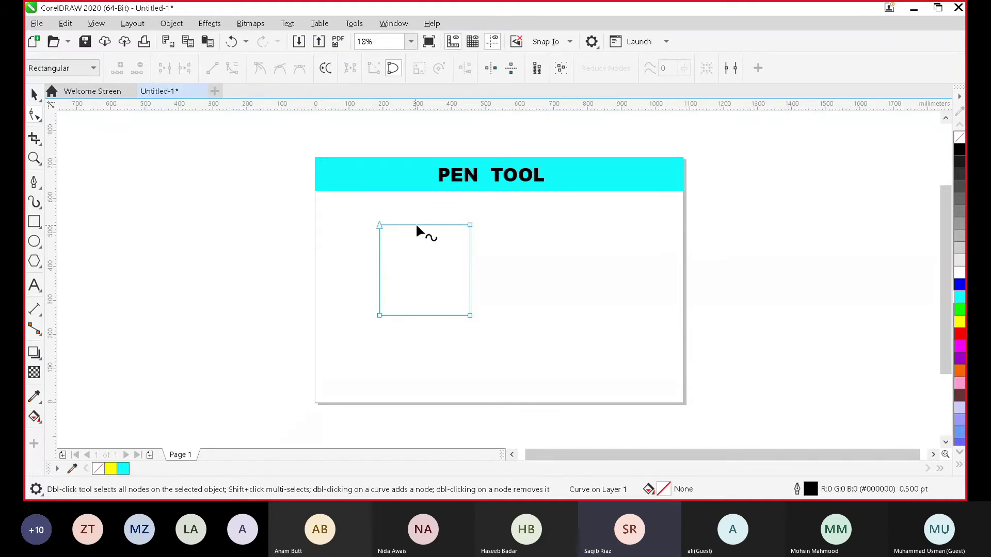
Try moving the square's upper-left corner node inward and undo the move.
click(379, 225)
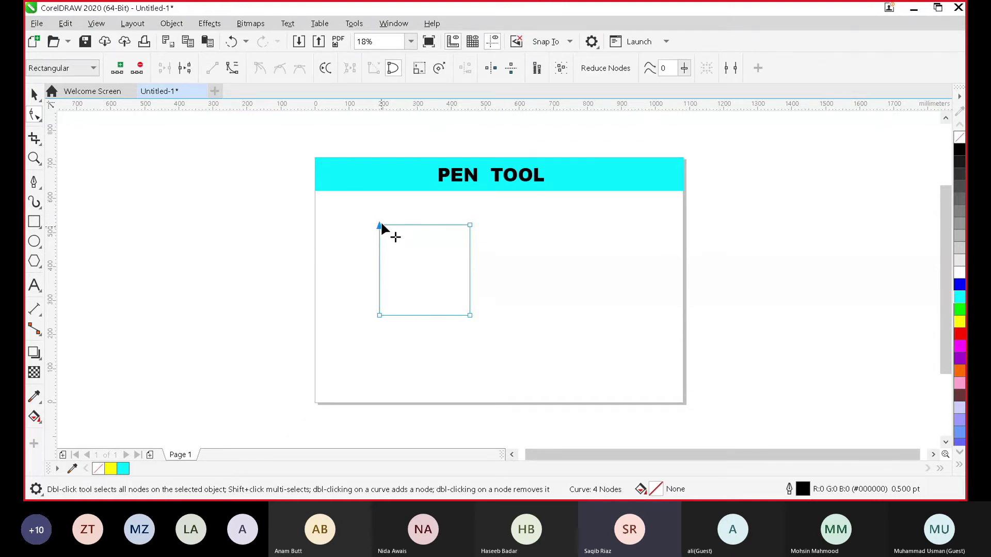
drag(378, 229, 416, 288)
key(ctrl+z)
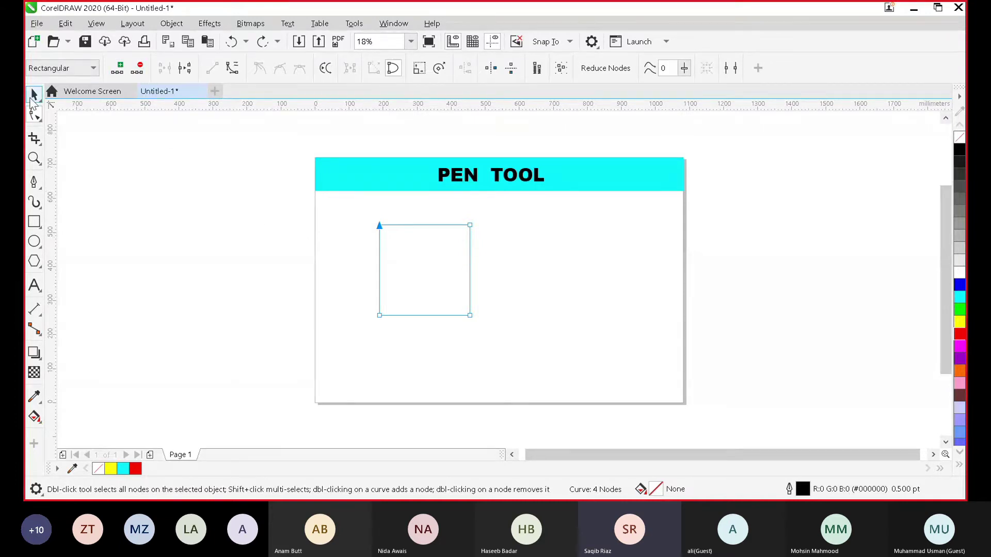
click(363, 221)
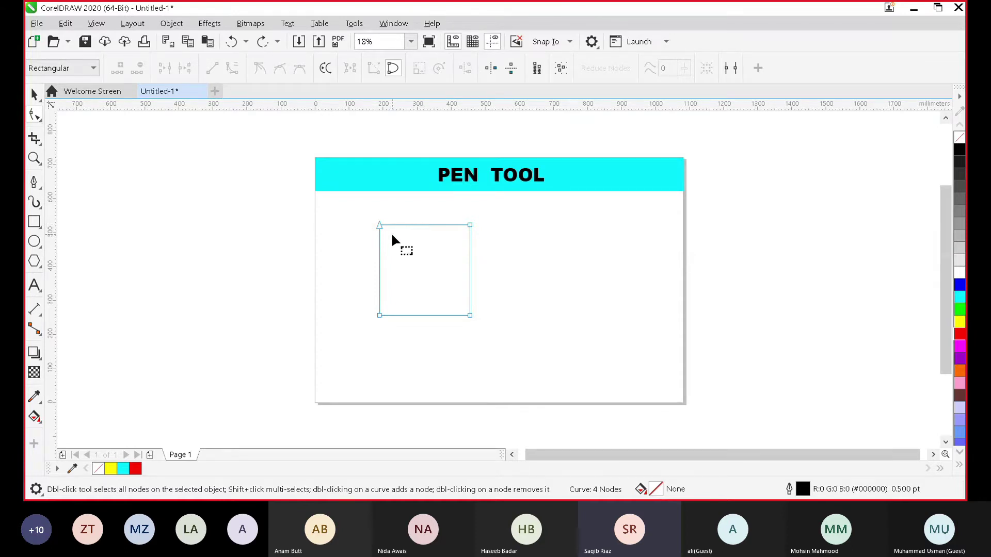
Add a node near the middle of the square's top edge.
click(422, 225)
click(422, 225)
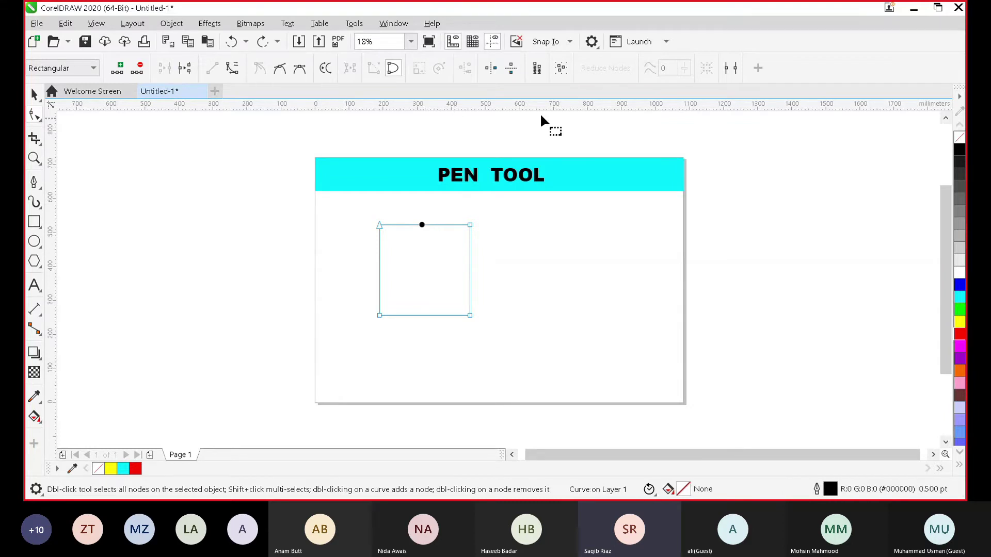
click(117, 69)
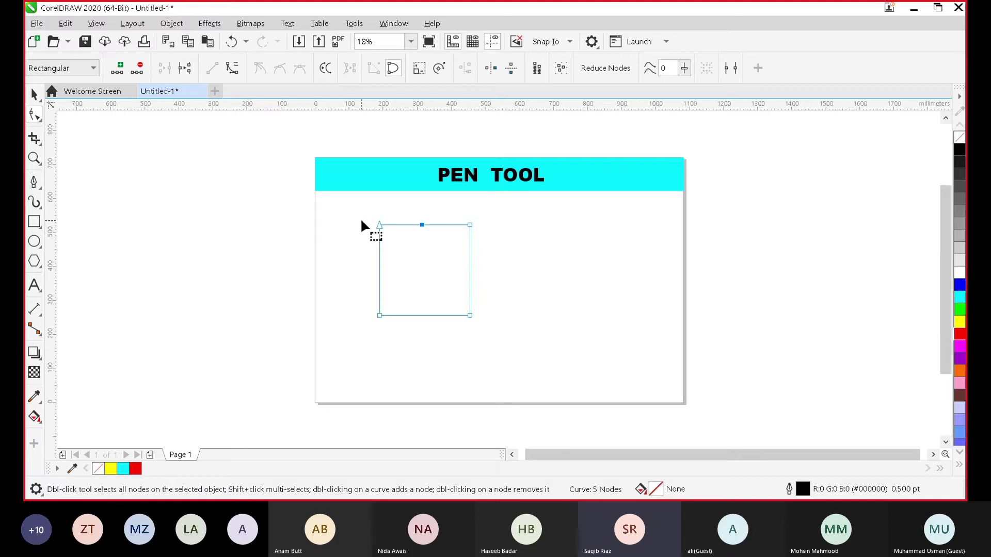
Delete the square's upper-right and upper-left corner nodes so that the shape becomes a triangle.
drag(409, 207, 454, 252)
click(140, 67)
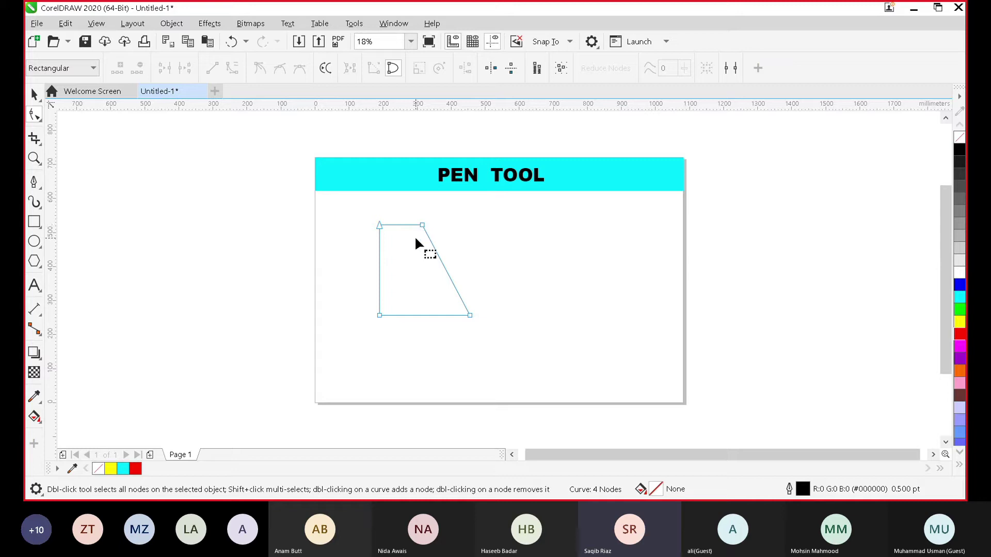
click(379, 226)
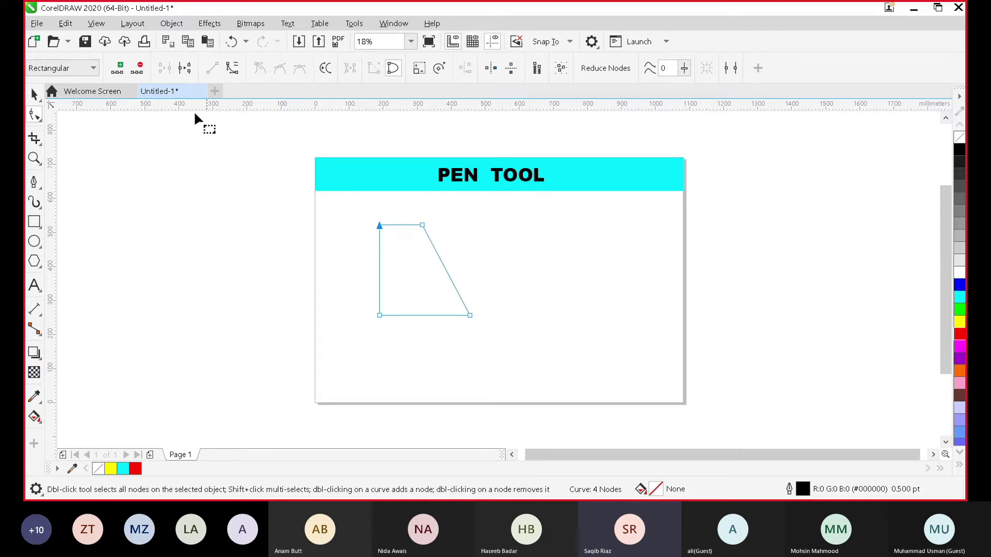
click(138, 68)
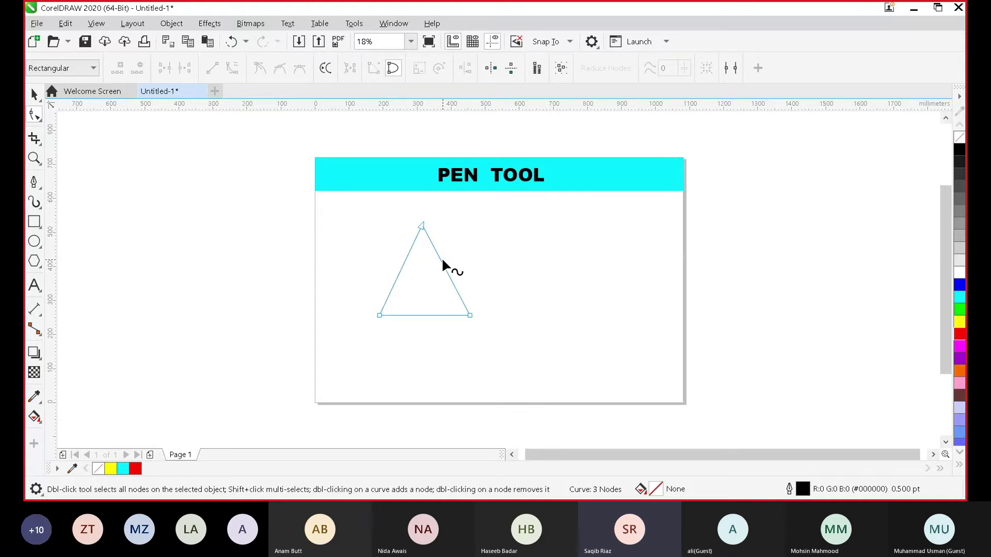
Add a node near the middle of the triangle's left side and delete it again.
click(421, 226)
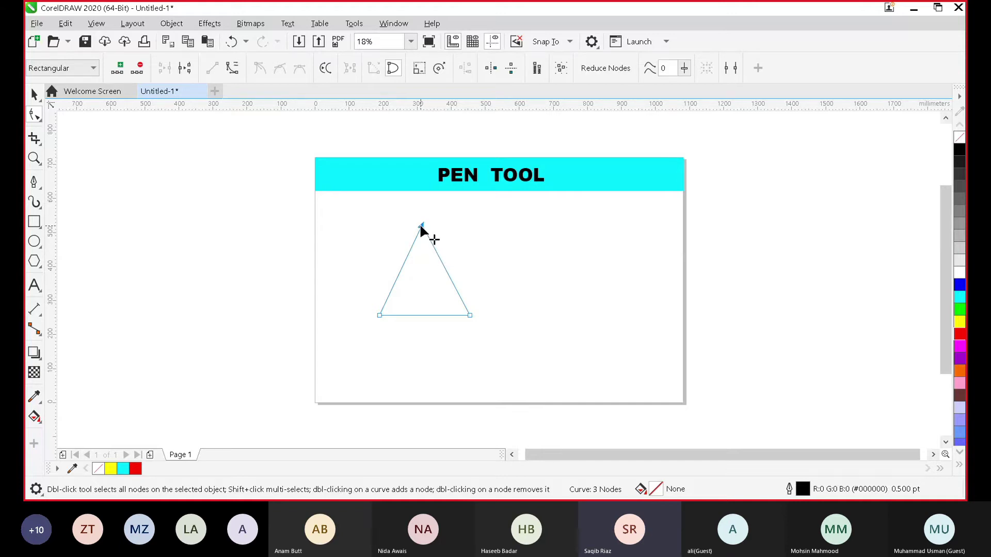
click(398, 273)
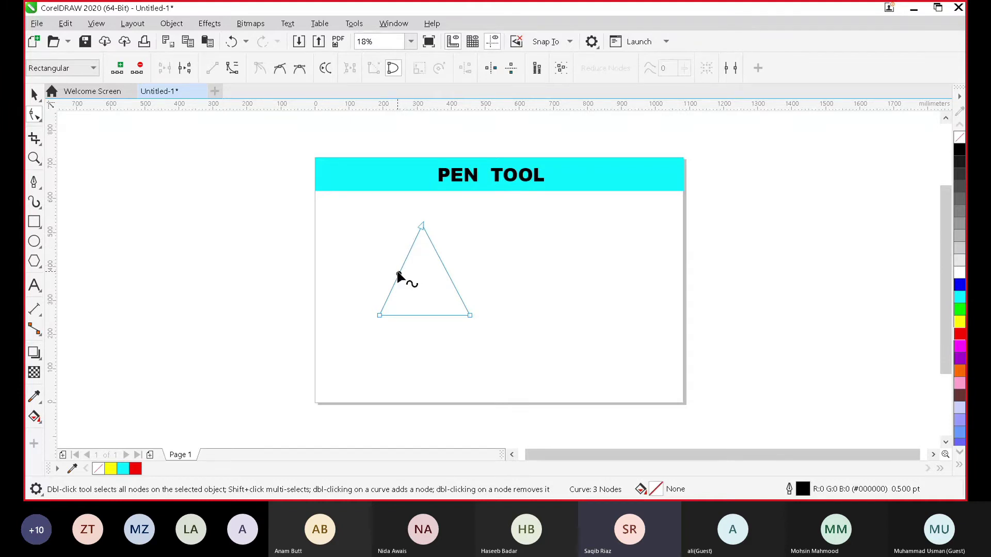
click(117, 69)
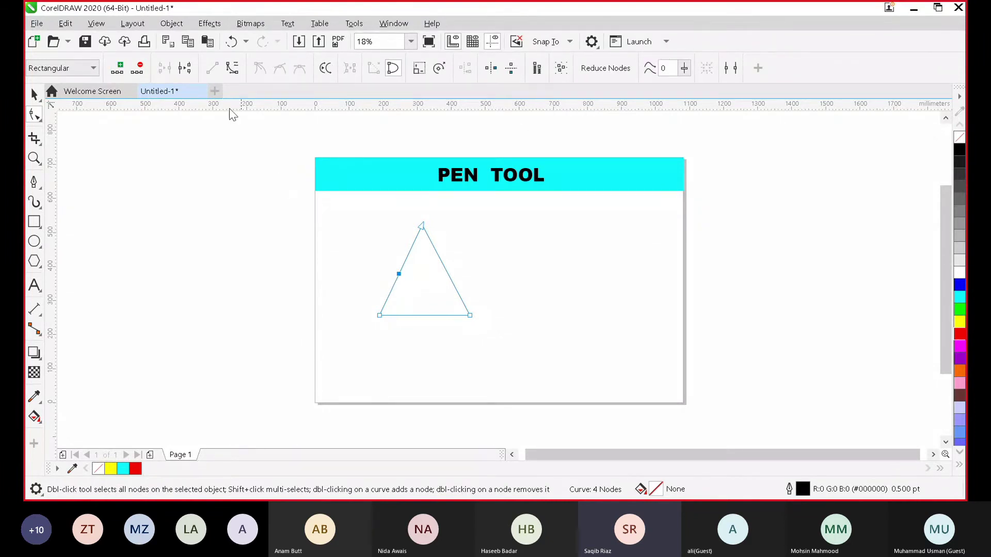
click(140, 68)
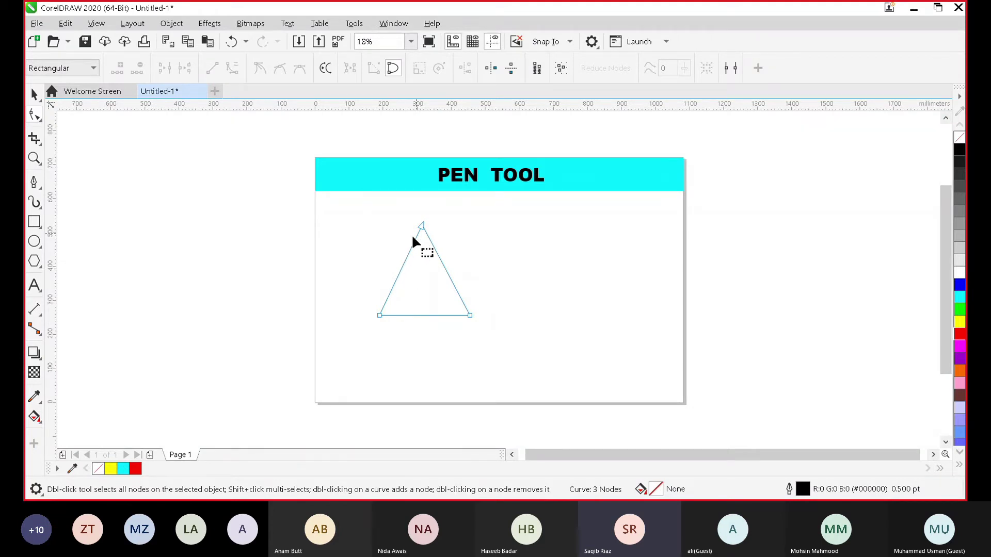
Add a node on each of the triangle's three sides and remove the one on the base.
double_click(403, 265)
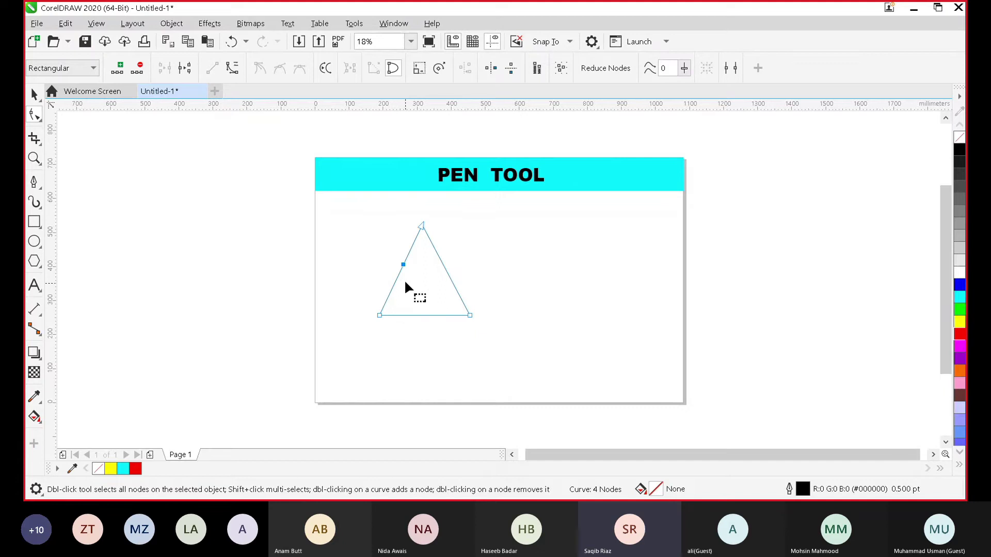
double_click(441, 263)
double_click(424, 315)
double_click(423, 315)
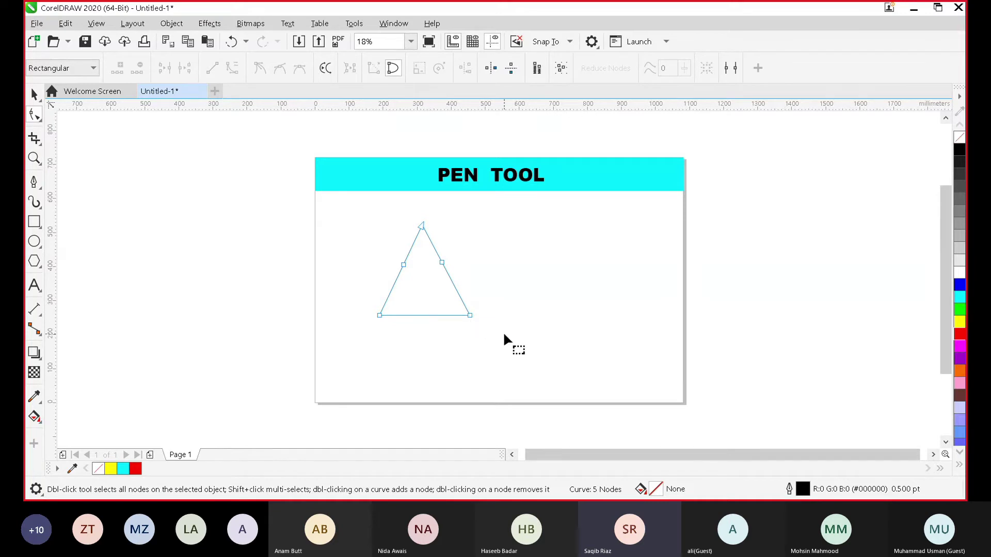
Try deleting the lower-right and apex nodes, undoing each deletion, and remove the extra nodes from the two slanted sides.
double_click(469, 315)
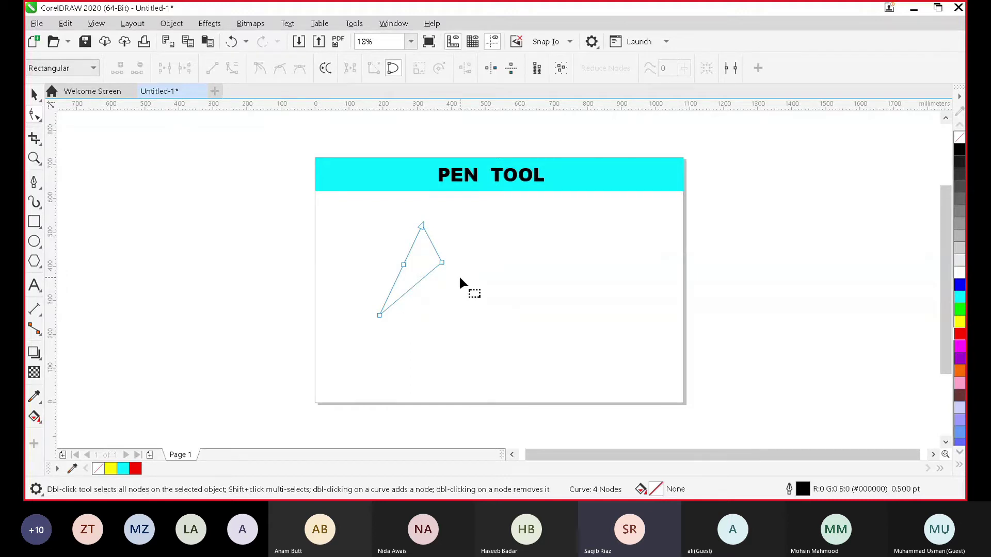
key(ctrl+z)
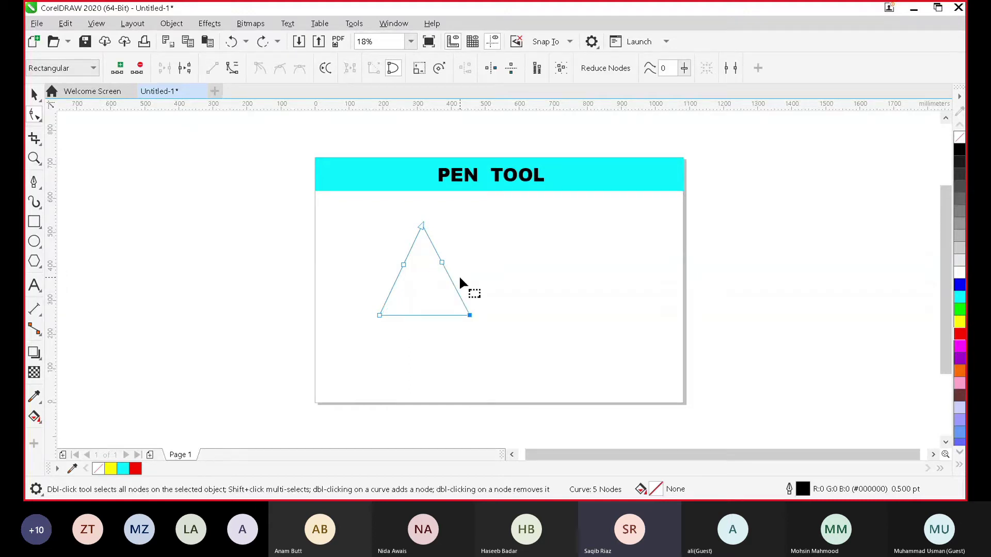
double_click(420, 226)
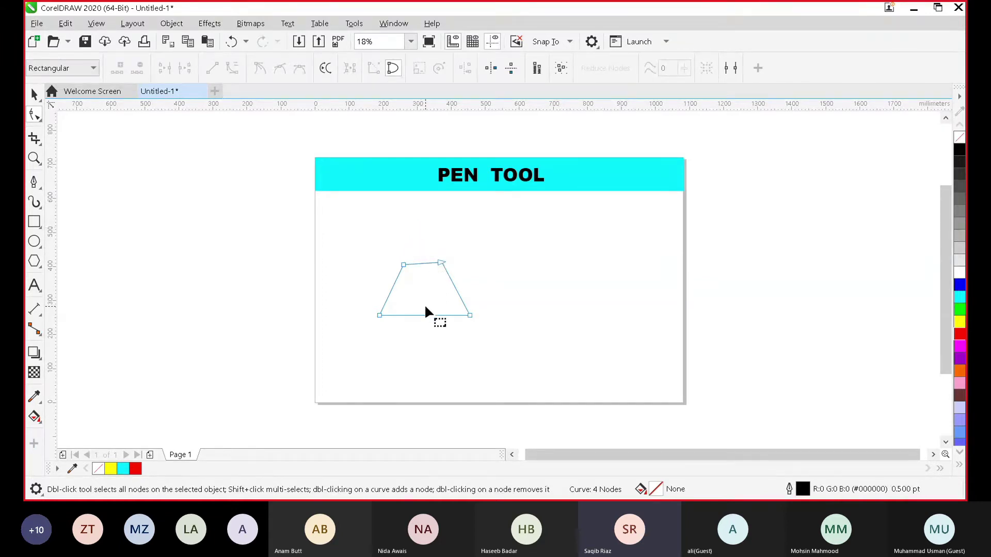
key(ctrl+z)
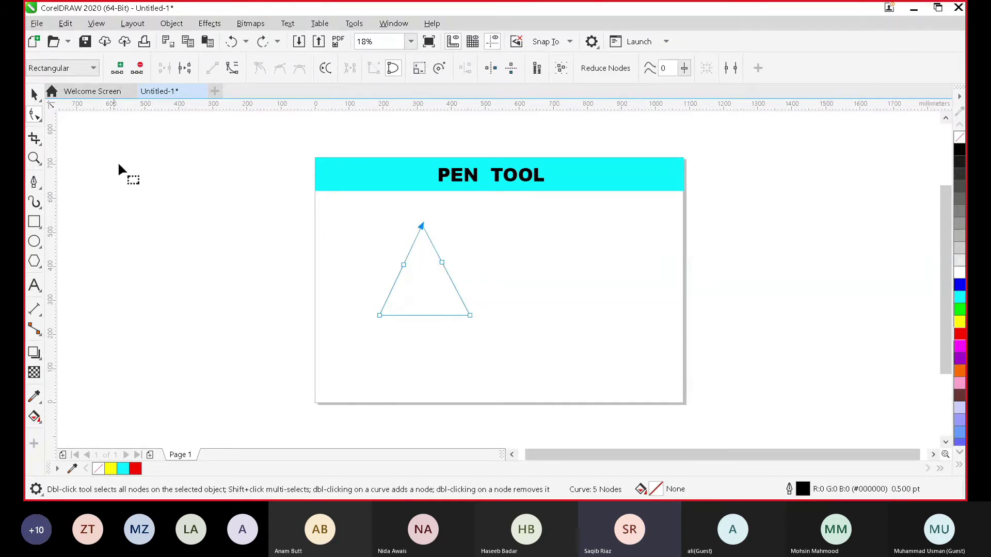
double_click(404, 264)
double_click(441, 262)
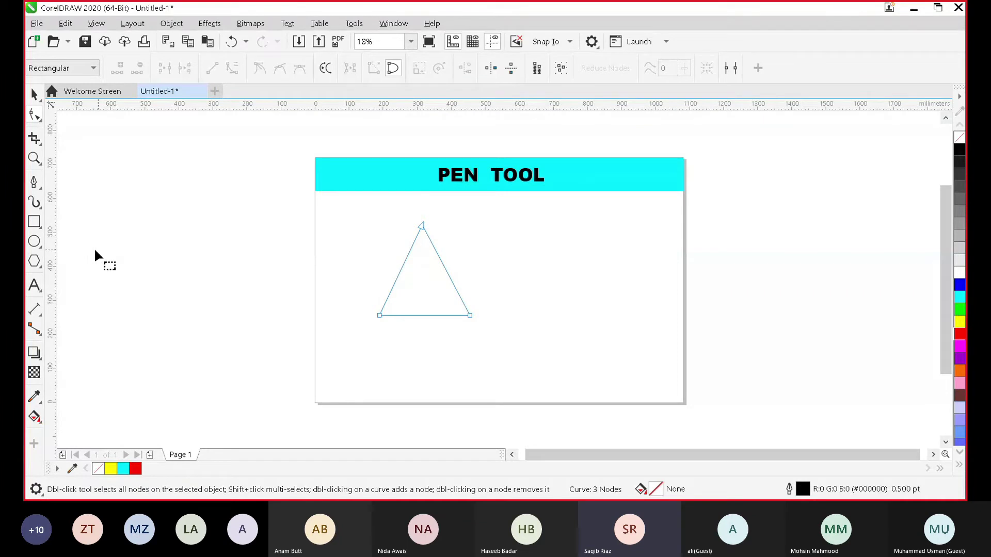
Convert the triangle's left side to a curve and shape it into an S-bend with its two control handles.
click(402, 269)
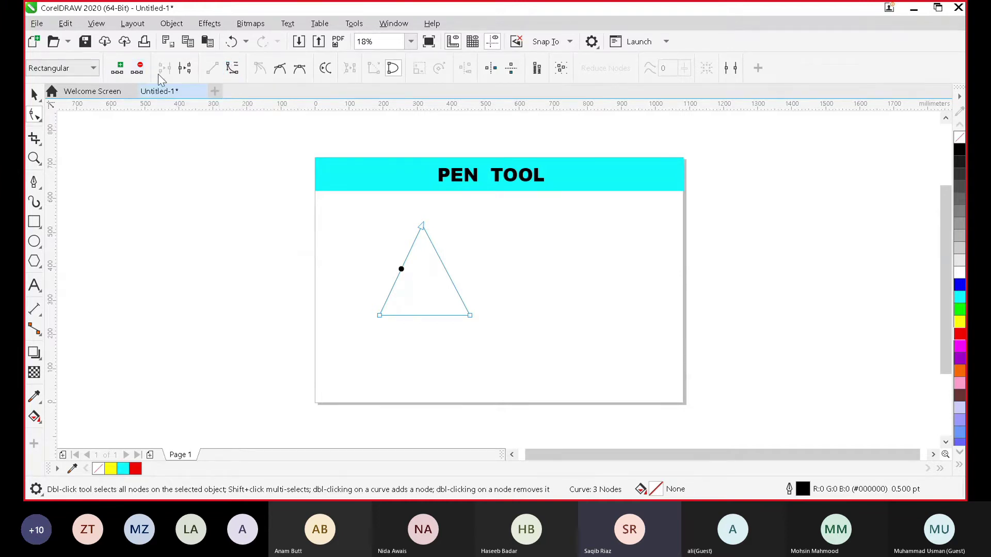
click(401, 270)
click(236, 72)
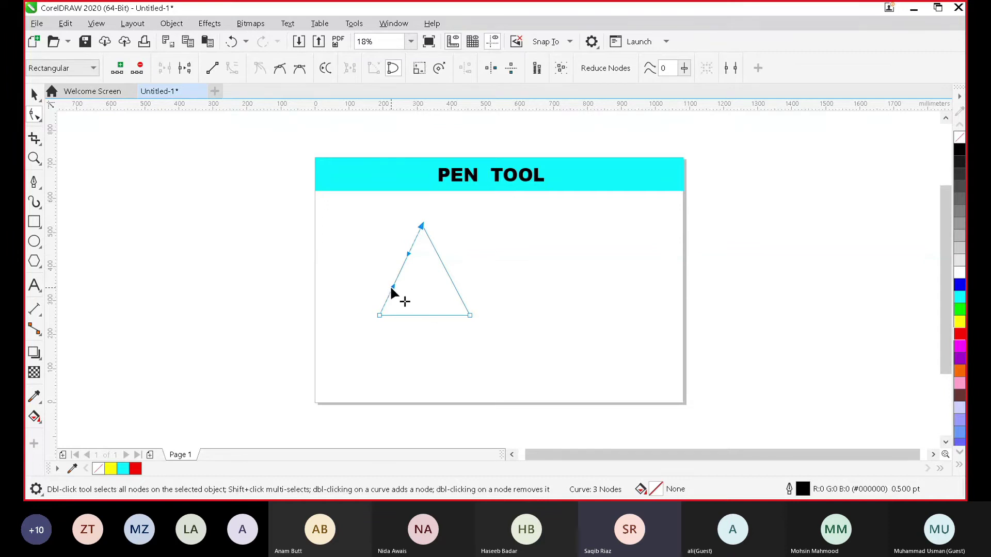
drag(392, 283, 323, 259)
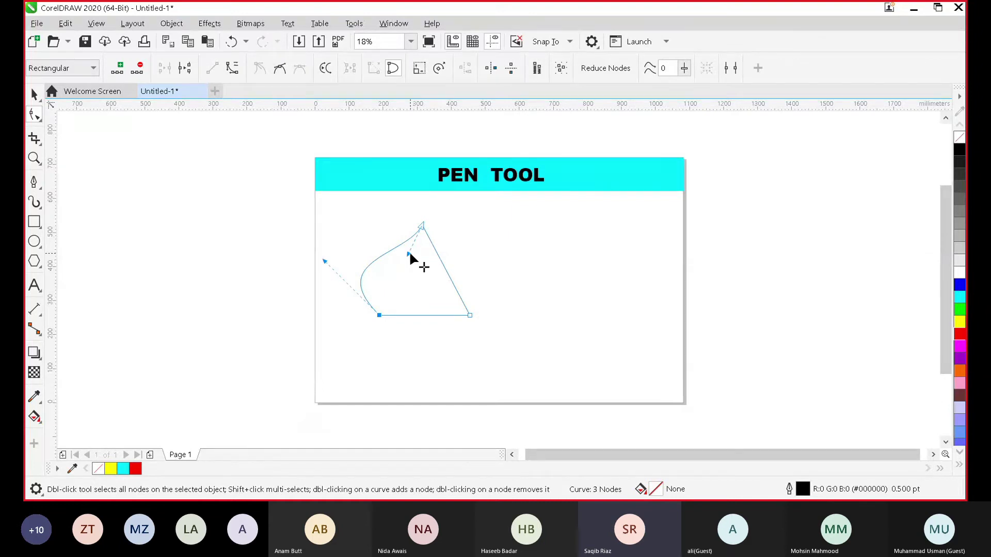
drag(410, 253, 443, 284)
click(439, 364)
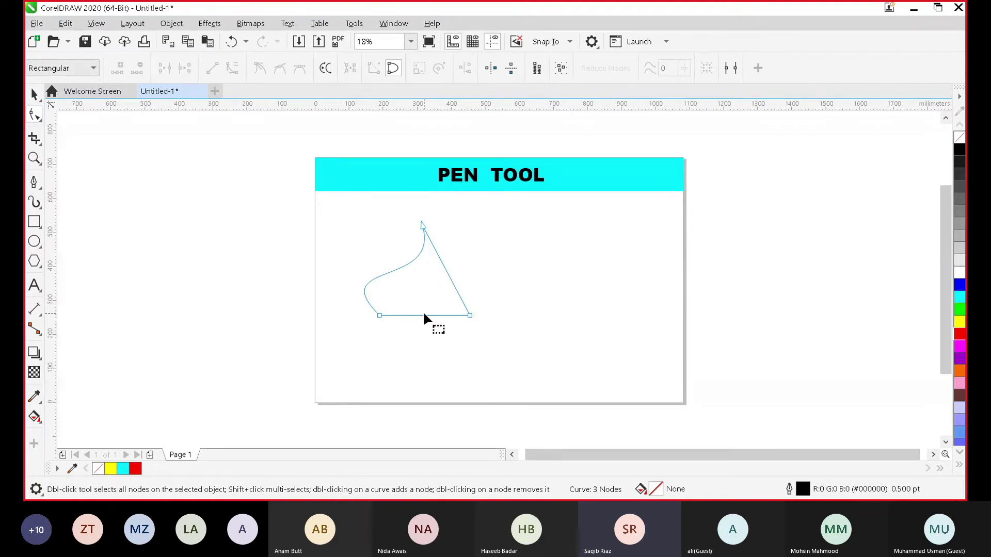
Convert the triangle's right side to a curve, bend it outward, and adjust its handles so the lower part curves inward.
click(447, 272)
click(232, 68)
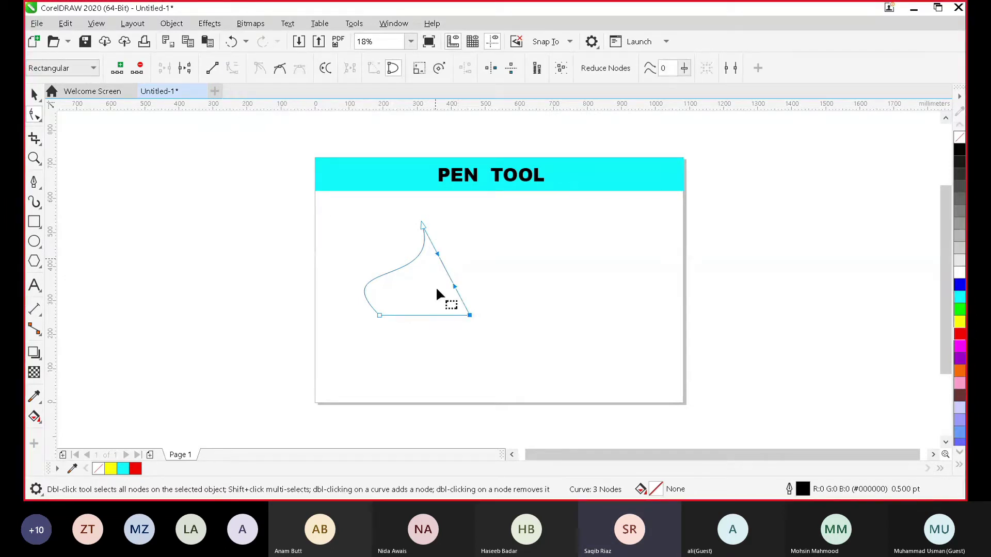
drag(445, 269, 487, 256)
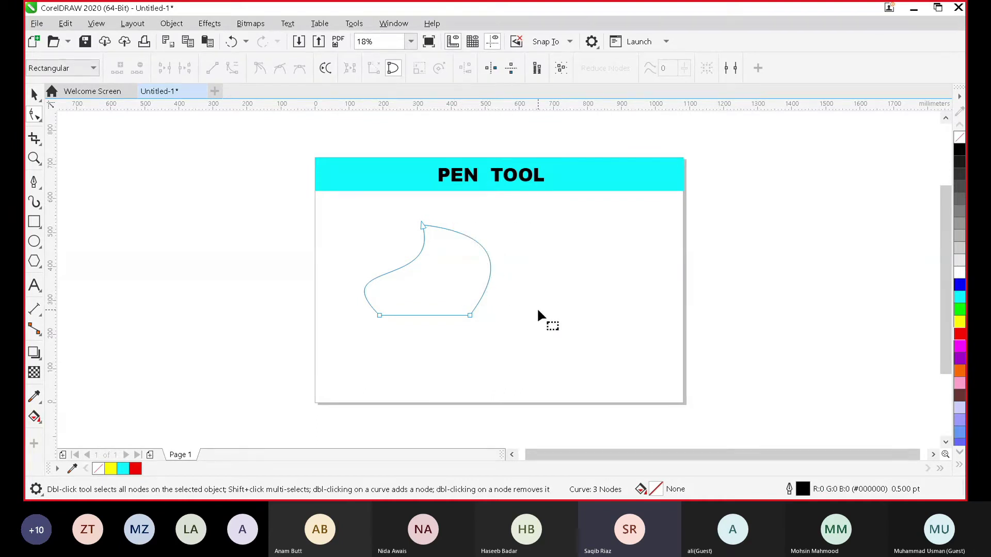
drag(484, 338, 521, 358)
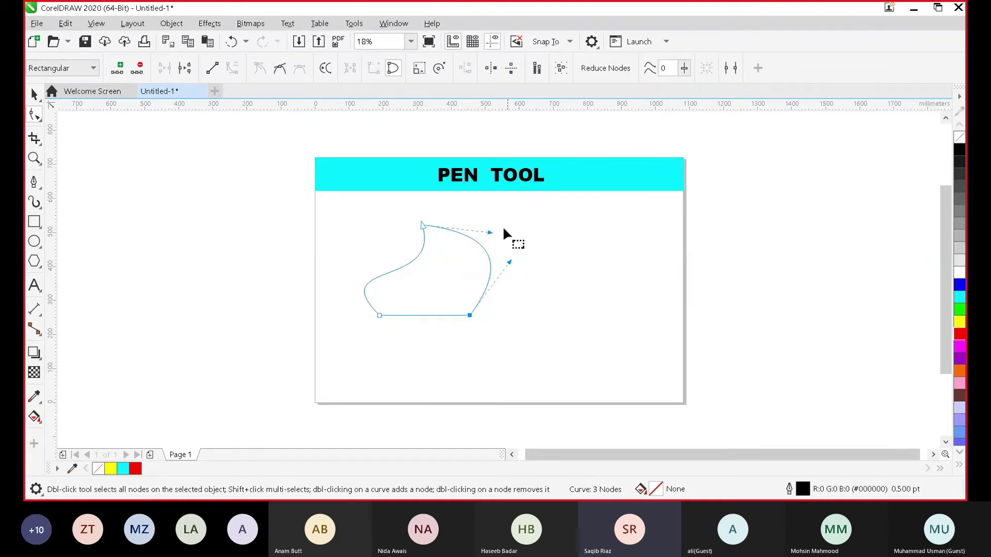
mouse_move(488, 227)
mouse_down()
mouse_move(485, 198)
mouse_move(501, 221)
mouse_up()
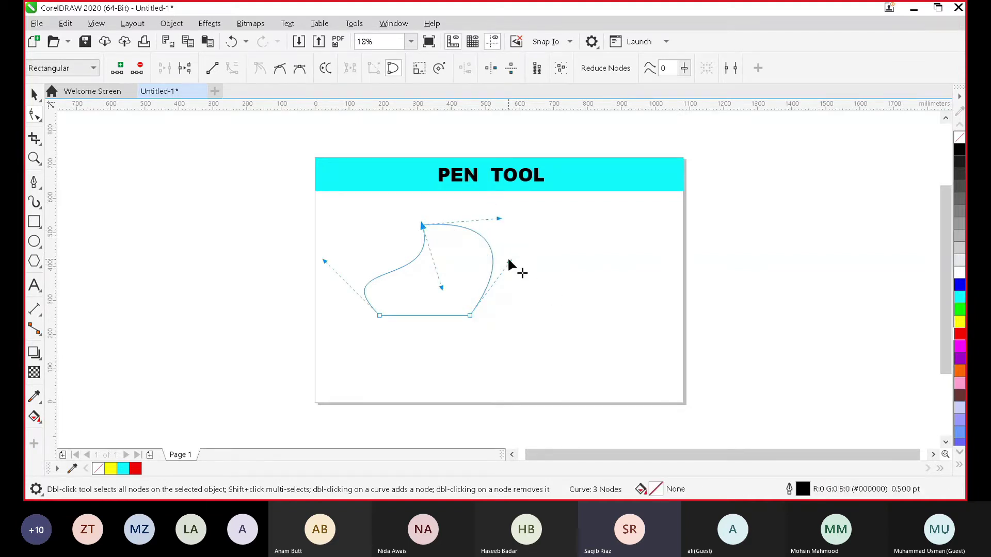
drag(508, 260, 420, 284)
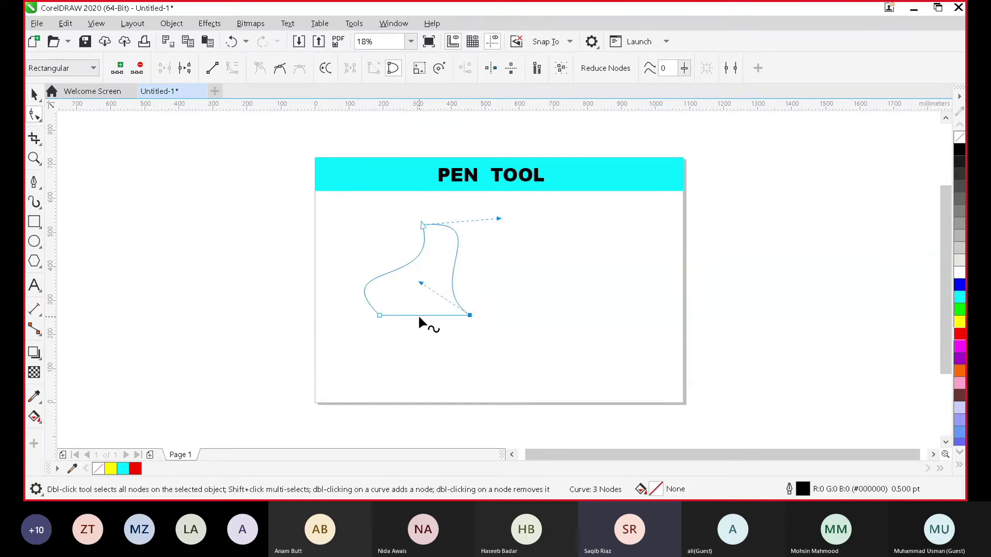
Convert the triangle's base to a curve and bend it downward, trying a red fill on the shape and undoing it.
click(421, 315)
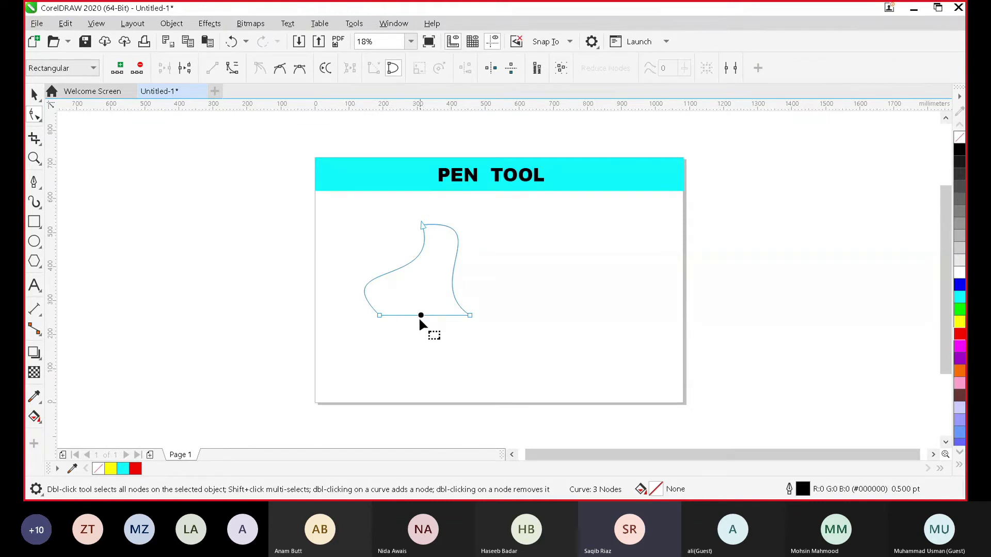
click(233, 67)
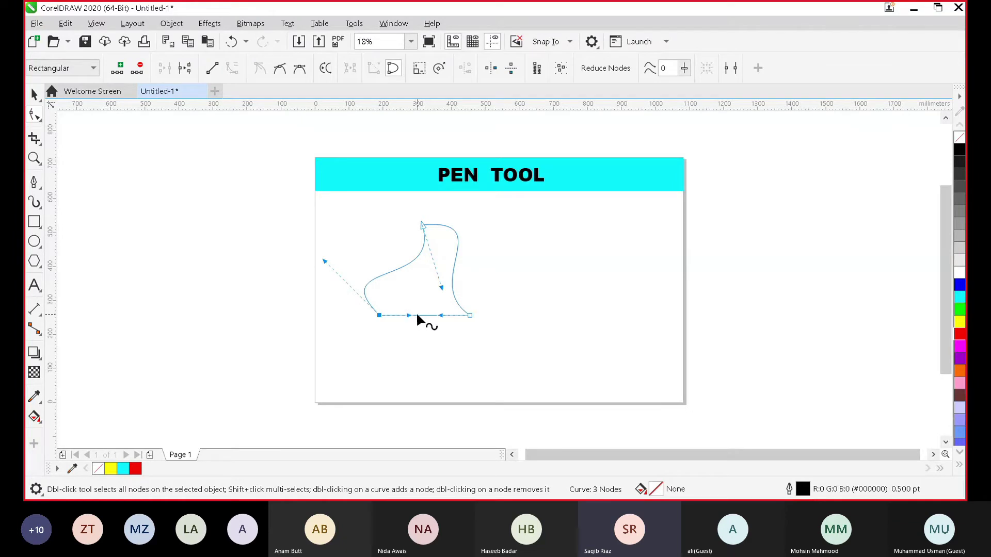
click(419, 315)
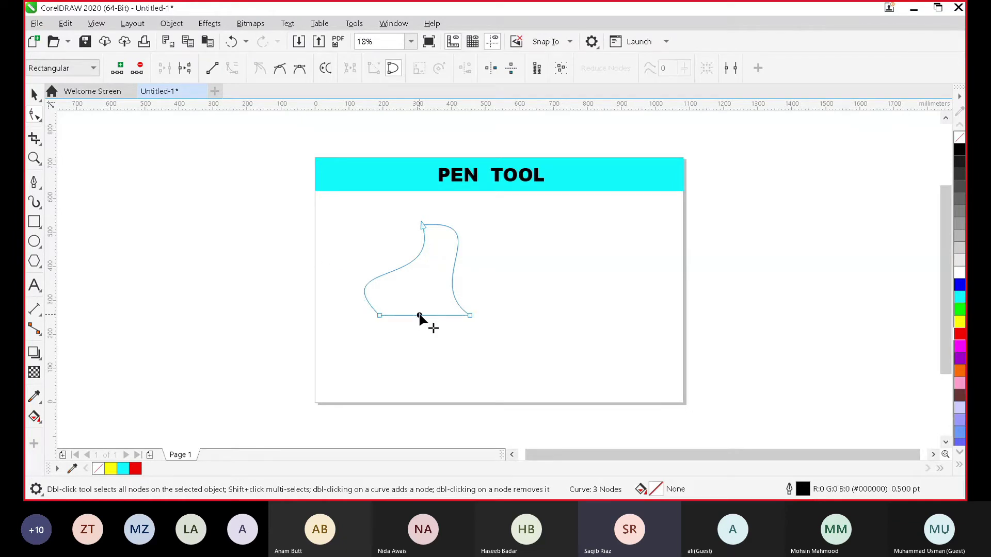
drag(420, 316, 420, 349)
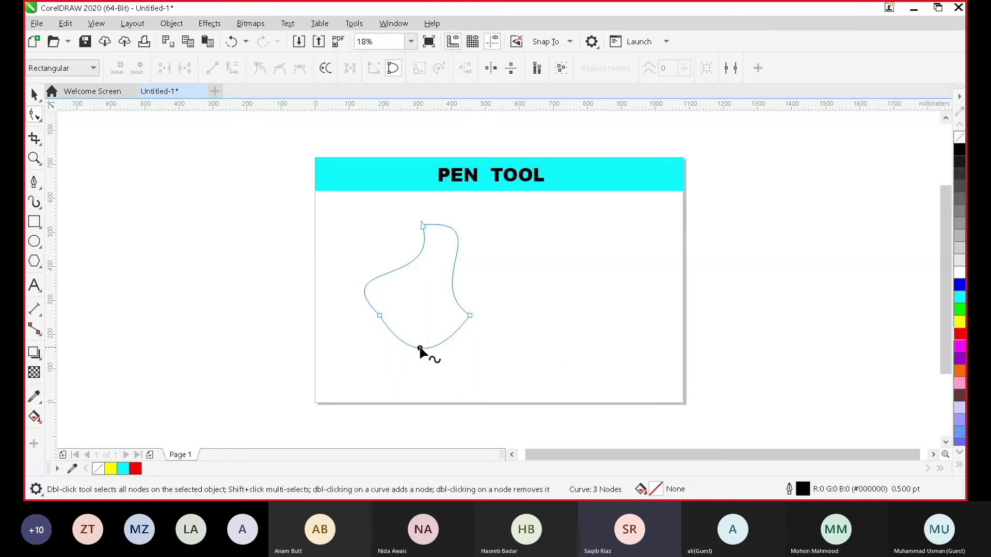
click(959, 335)
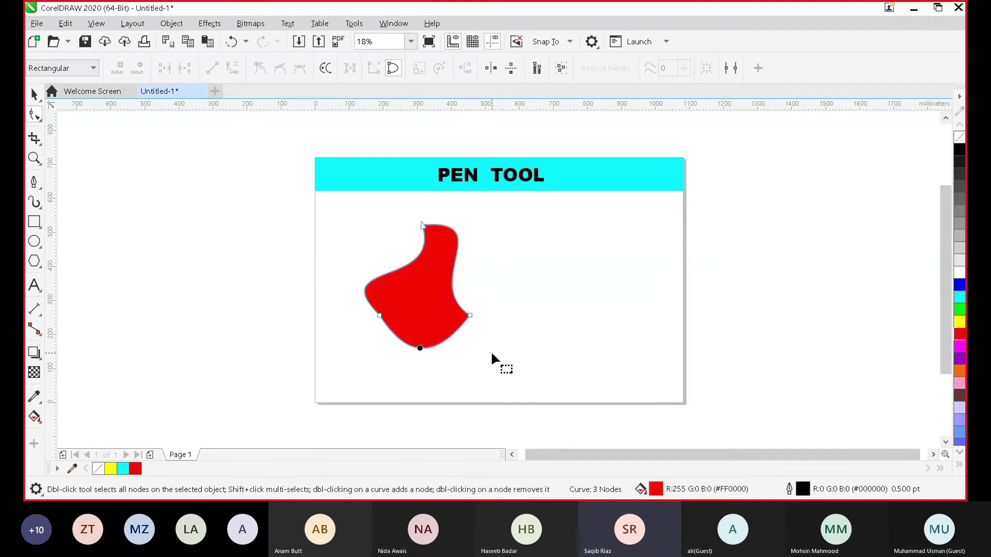
key(ctrl+z)
Convert the shape's curved base and its curved right side back to straight lines.
click(418, 347)
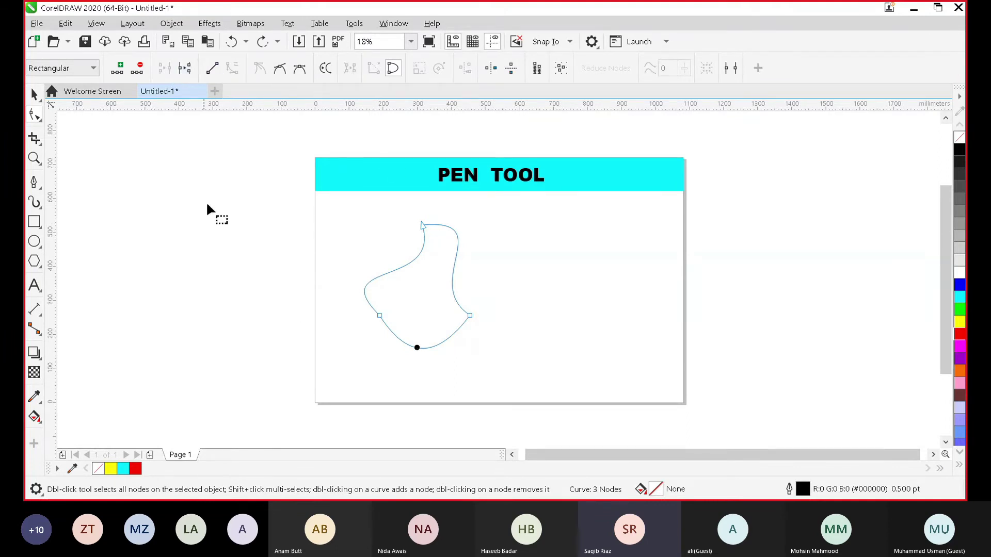
click(454, 264)
click(398, 268)
click(406, 343)
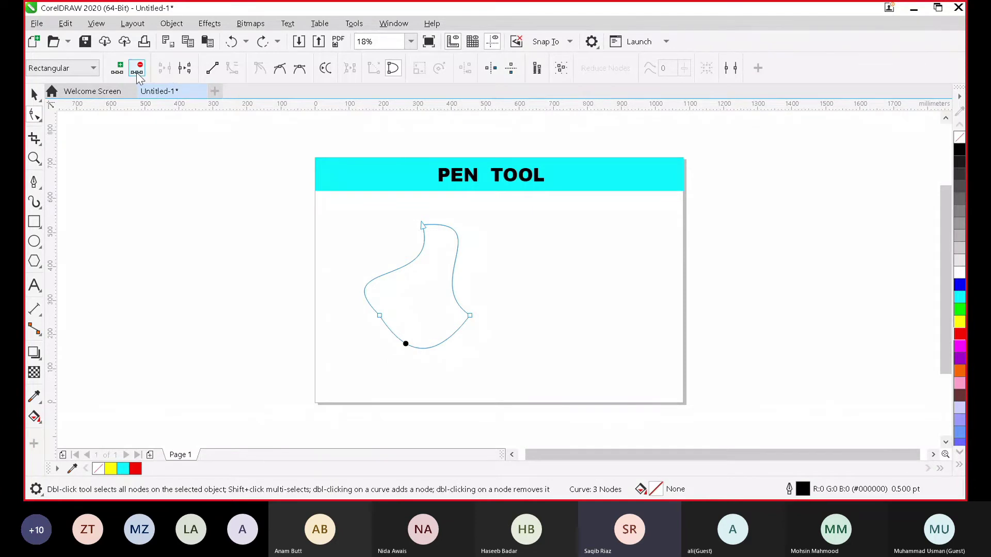
click(215, 73)
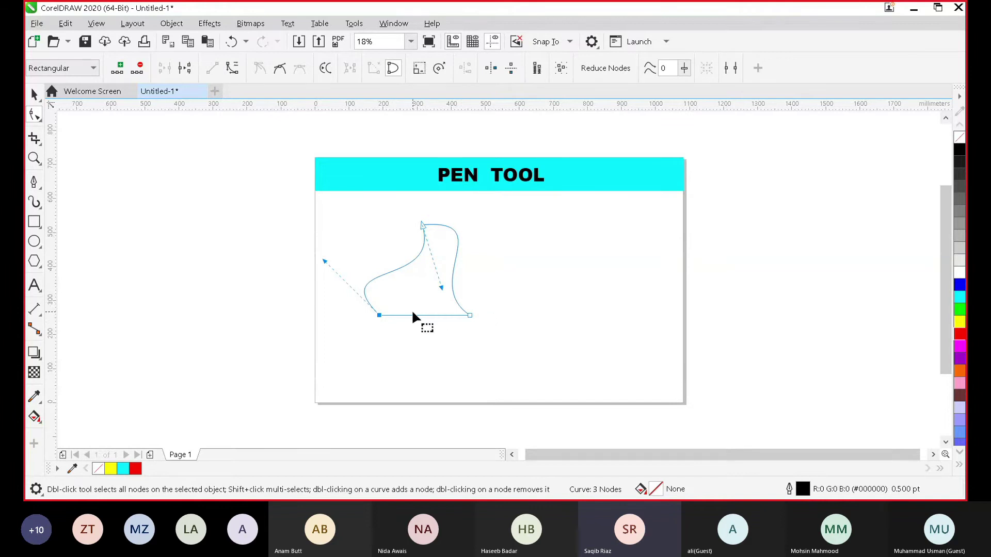
click(453, 262)
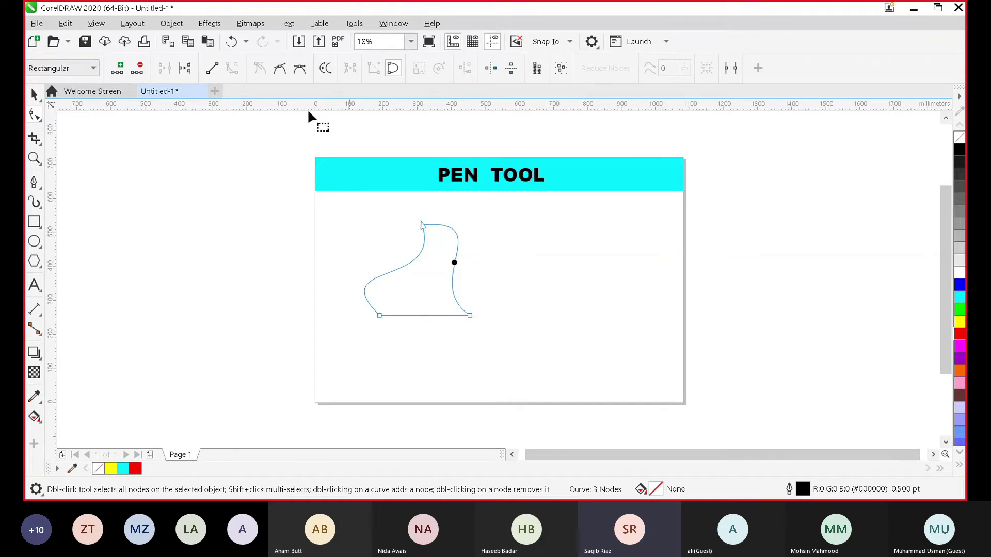
click(212, 68)
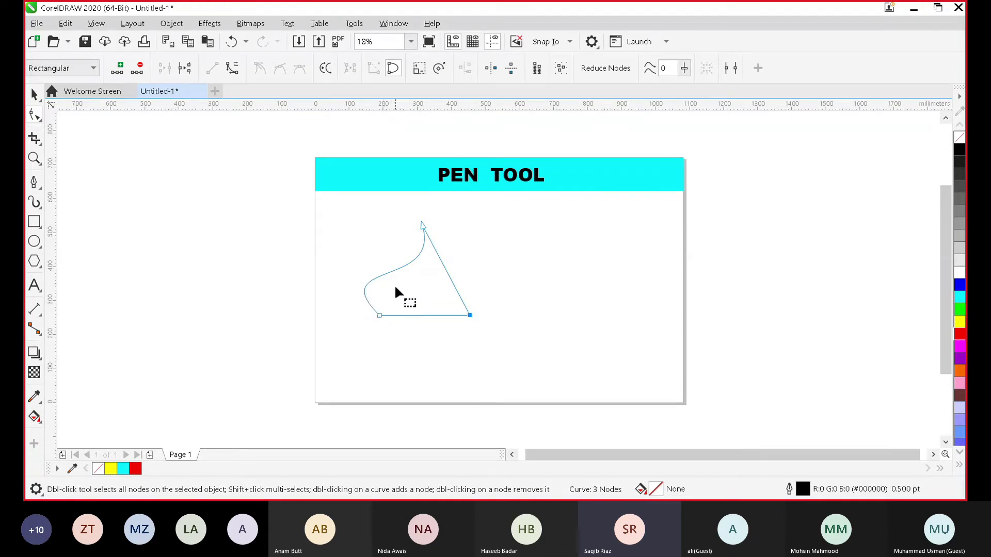
Break the curve at the lower-left node and pull the left side's loose end away to the left.
click(378, 315)
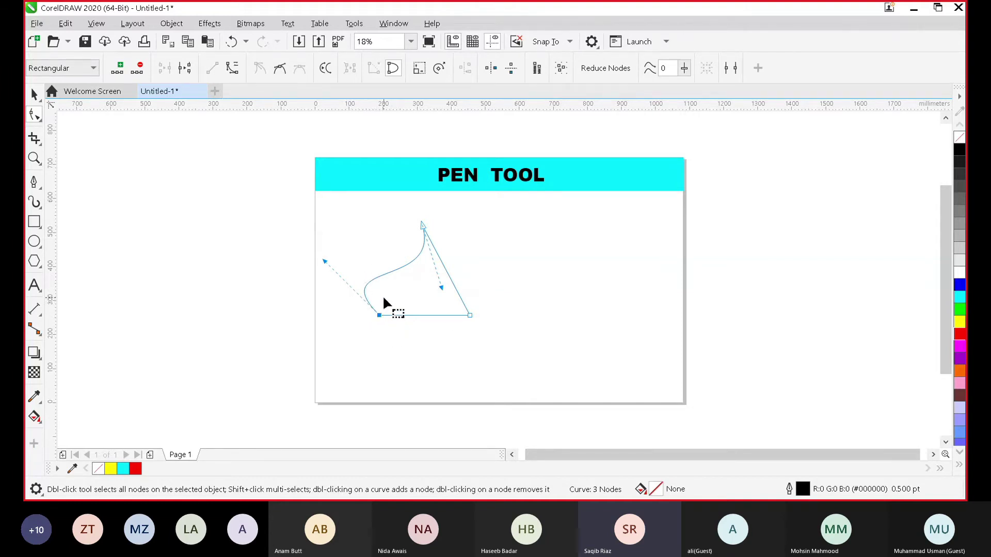
click(185, 69)
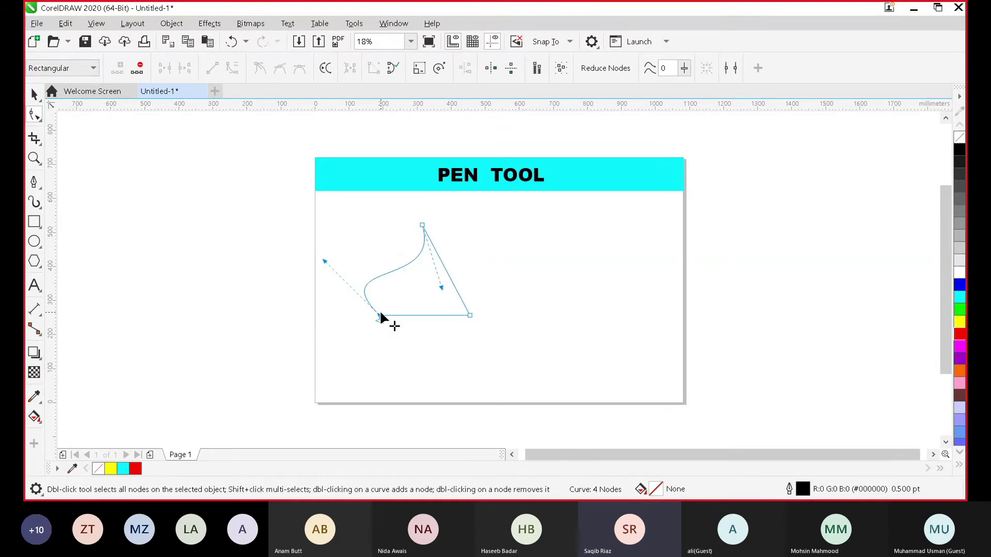
drag(386, 319, 338, 320)
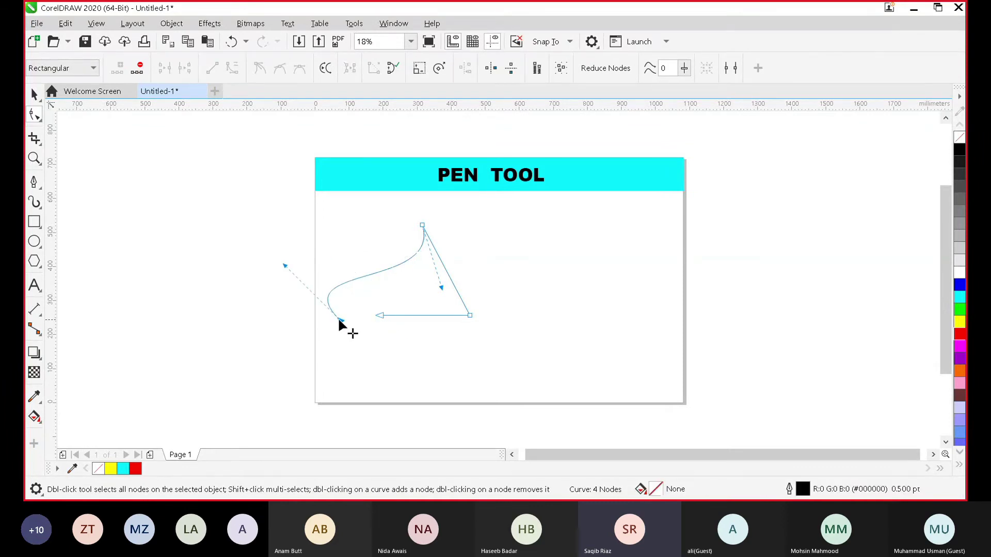
Try to fill the opened shape with red and undo the fill.
click(405, 315)
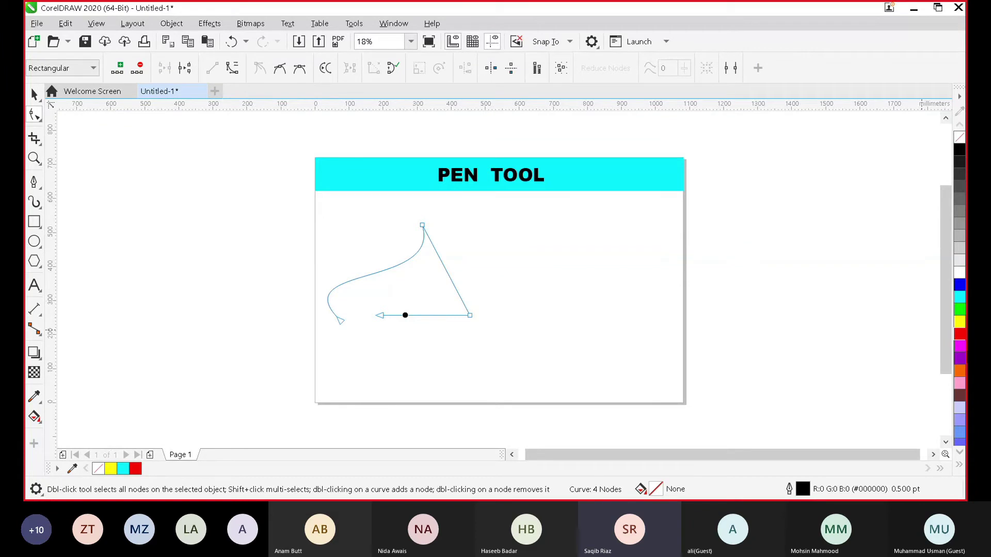
click(959, 334)
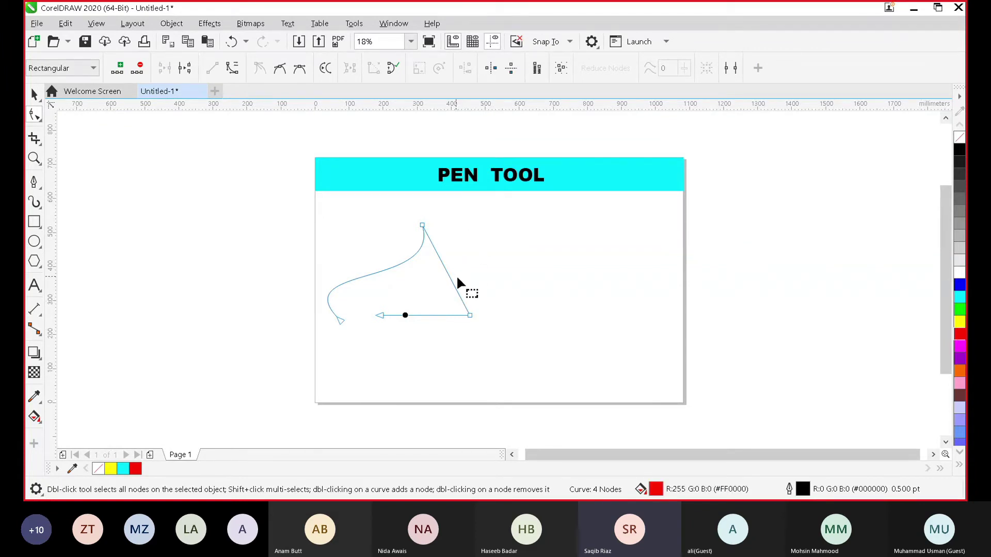
key(ctrl+z)
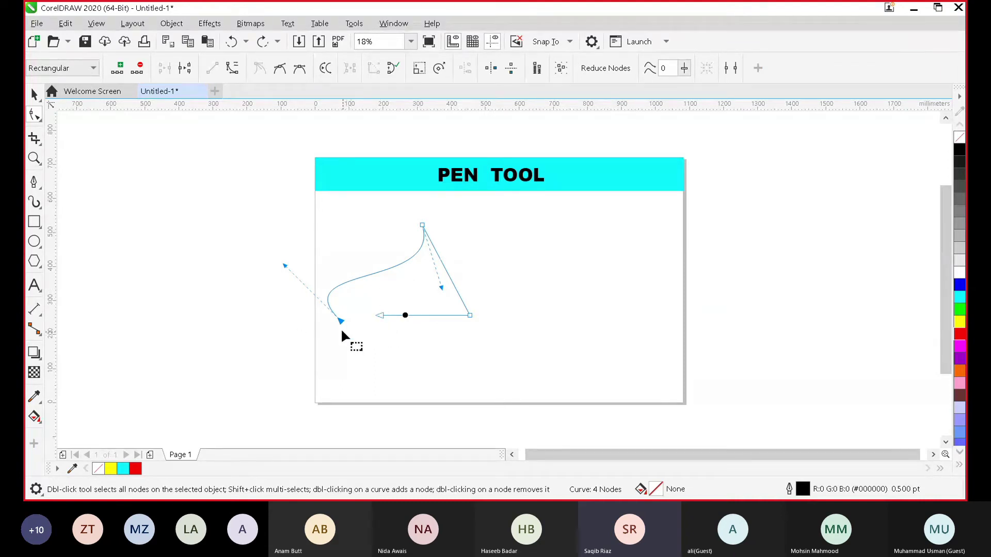
Select all nodes and join the two open ends at the lower left, testing the shape with a red fill and undoing it.
click(372, 377)
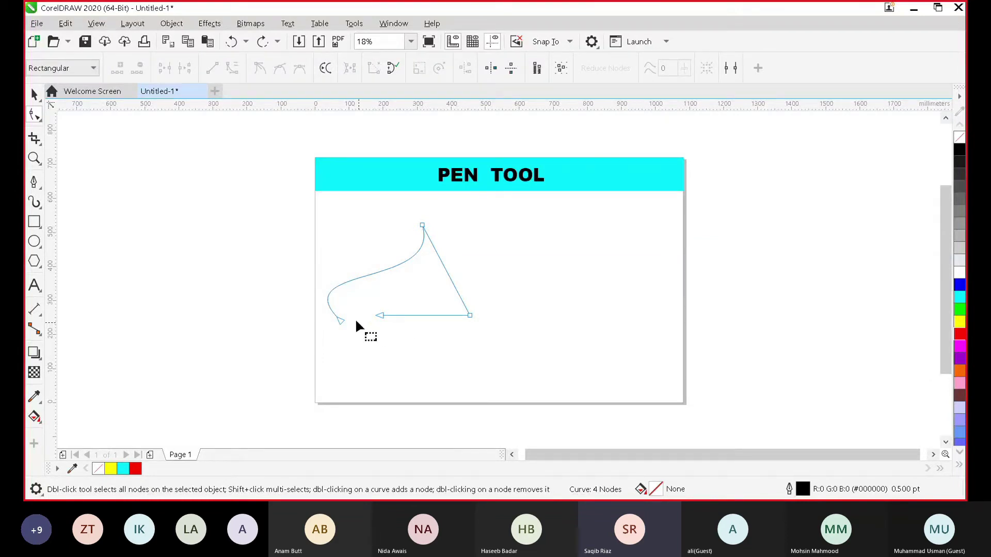
click(382, 316)
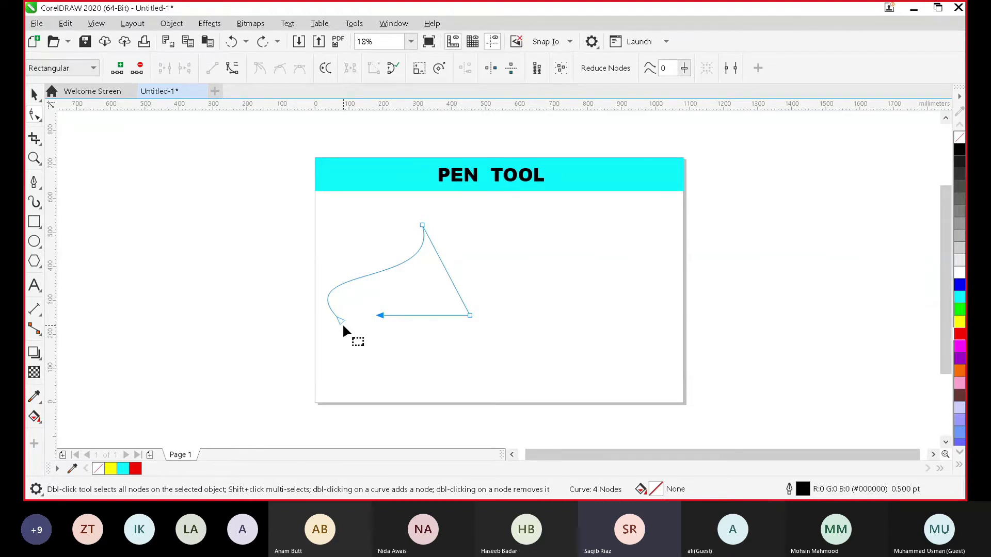
key(ctrl+a)
click(362, 346)
click(339, 320)
key(ctrl+a)
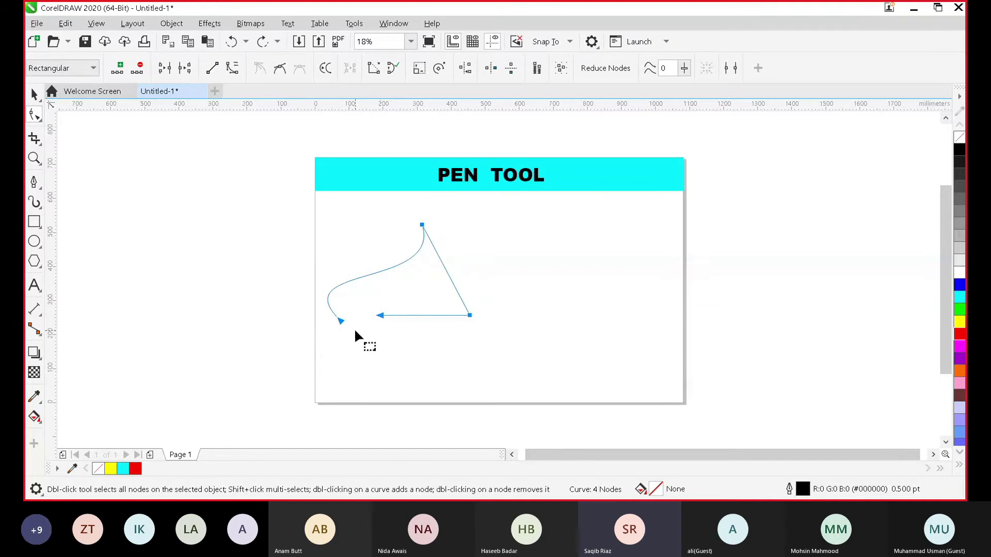
click(168, 75)
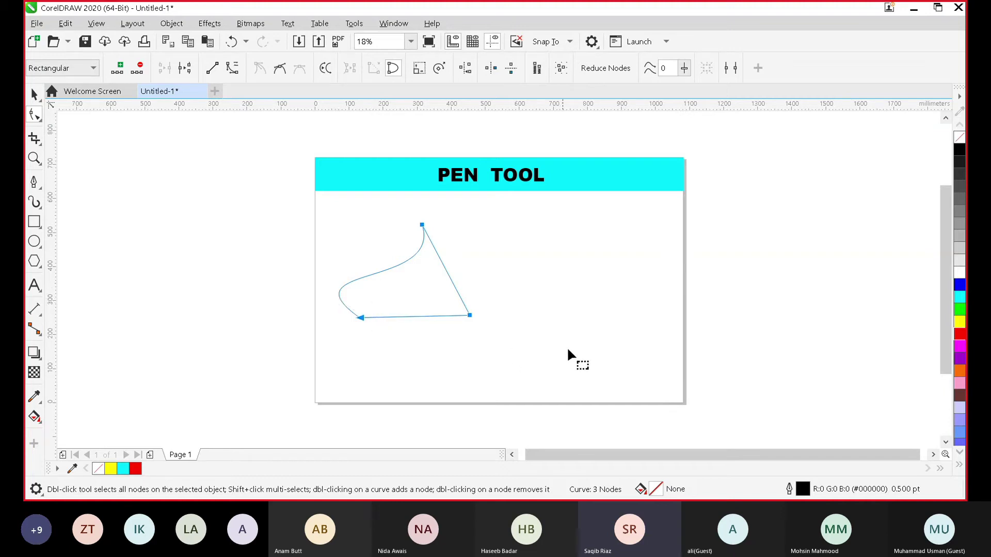
click(959, 333)
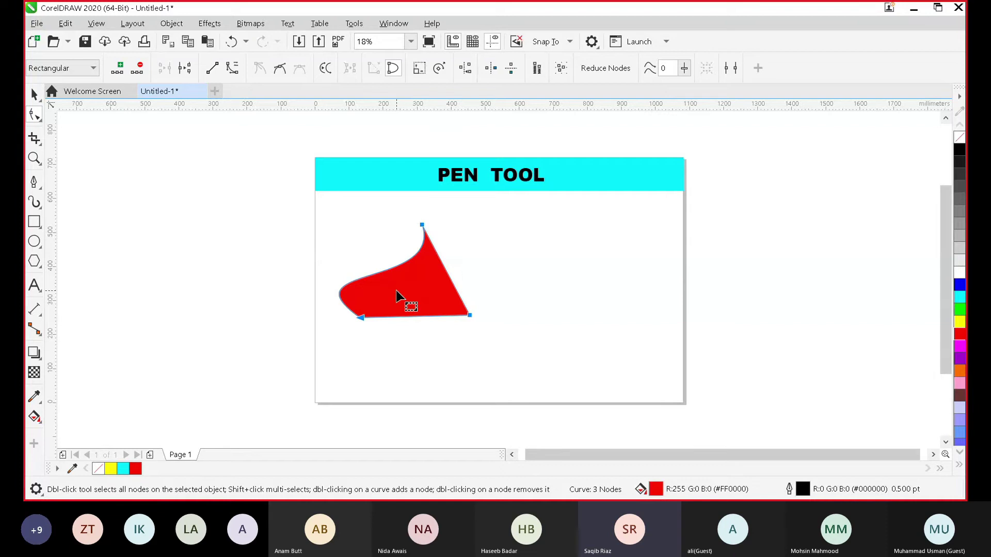
key(ctrl+z)
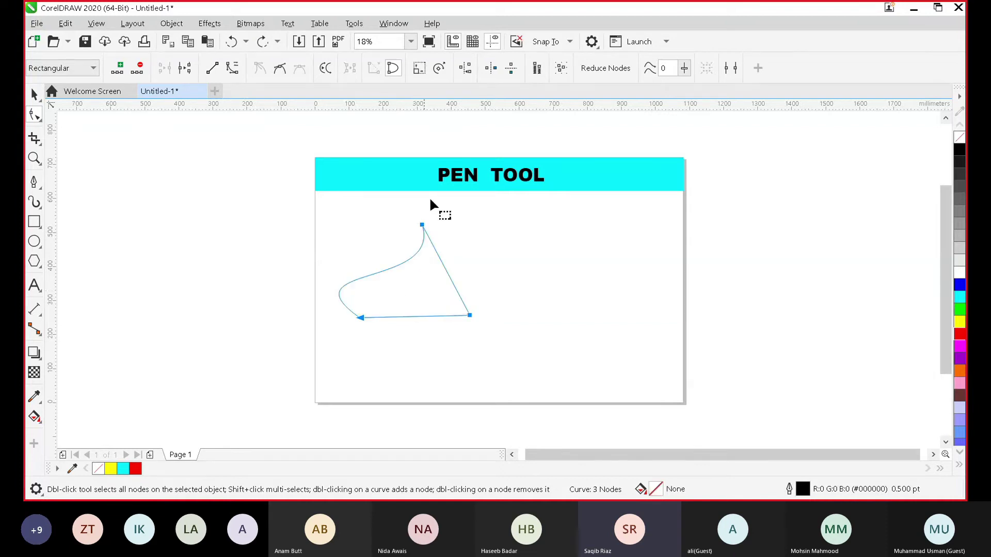
Break the curve at the apex node and pull the straight right side's loose end up and to the right.
click(421, 226)
click(185, 69)
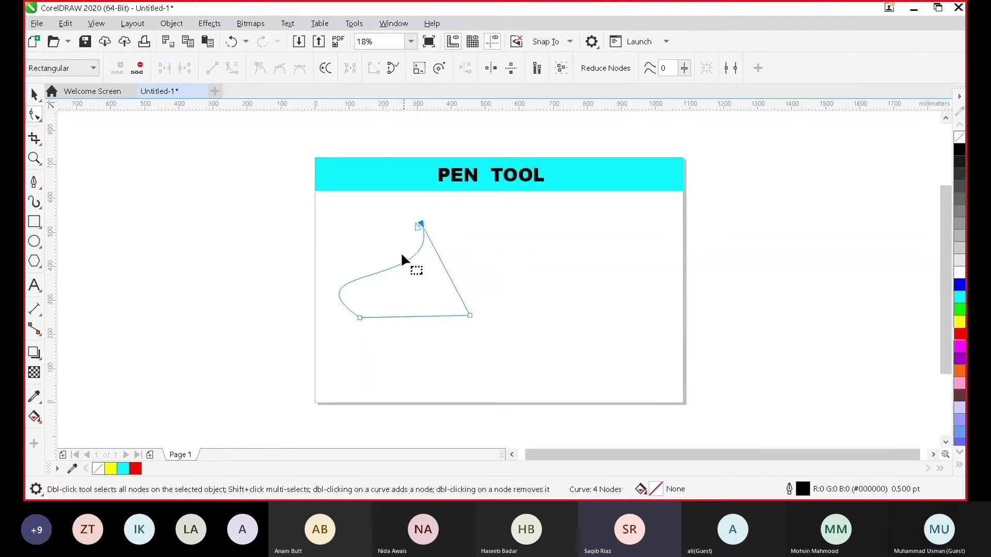
drag(421, 225, 463, 192)
key(ctrl+z)
drag(421, 223, 439, 214)
Select the shape's nodes and join the two open ends at the apex.
click(420, 223)
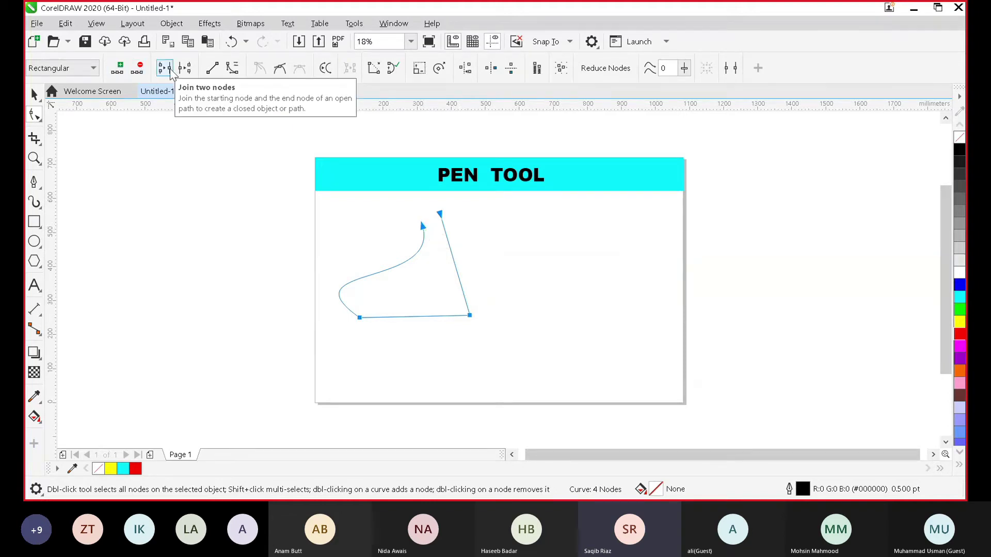
click(171, 73)
click(398, 225)
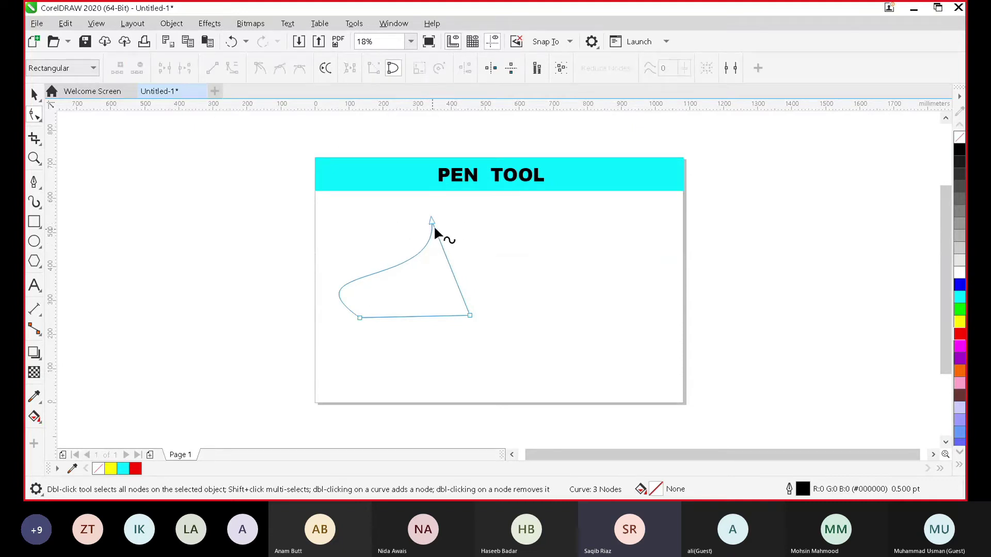
Try blue and cyan fills on the rejoined shape, undo the last fill, and delete the shape.
click(958, 285)
click(958, 297)
key(ctrl+z)
key(Delete)
Draw a closed four-sided shape about 674 by 289 mm below the heading with the Pen tool, and switch to the Shape tool.
click(32, 183)
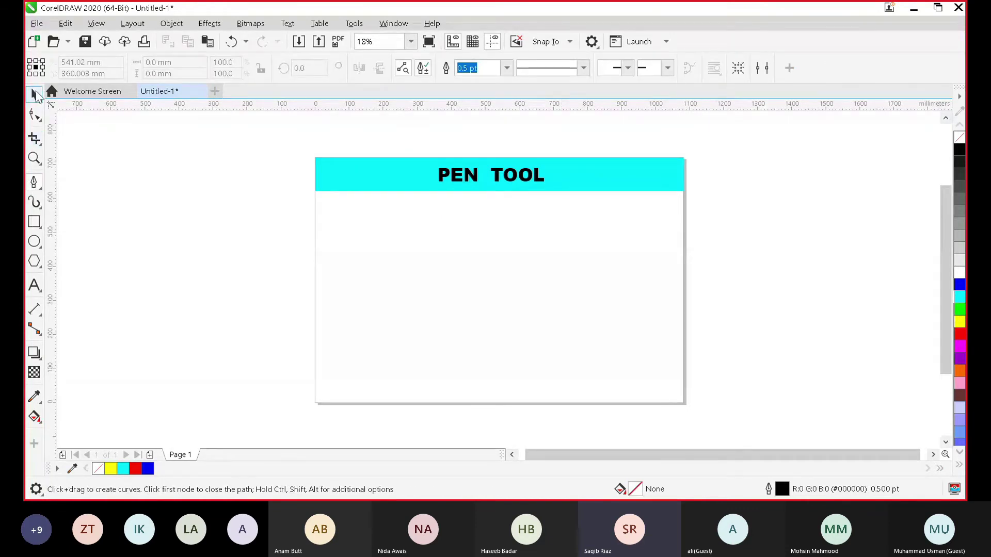
click(34, 183)
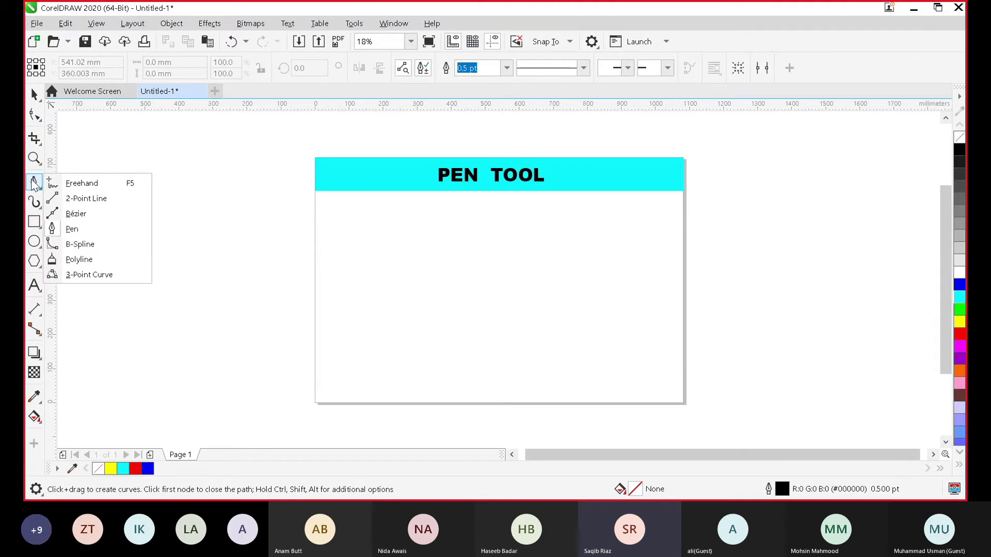
click(73, 230)
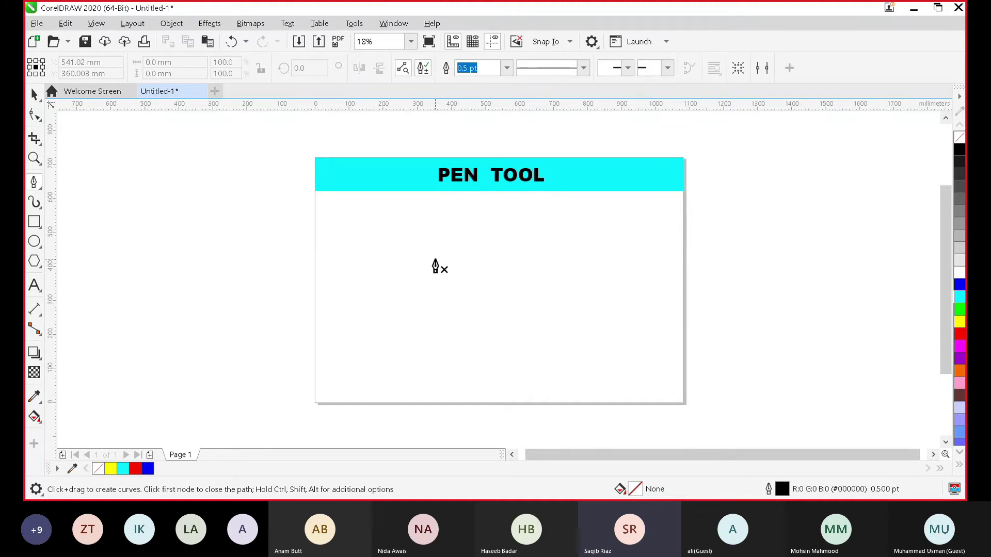
click(379, 245)
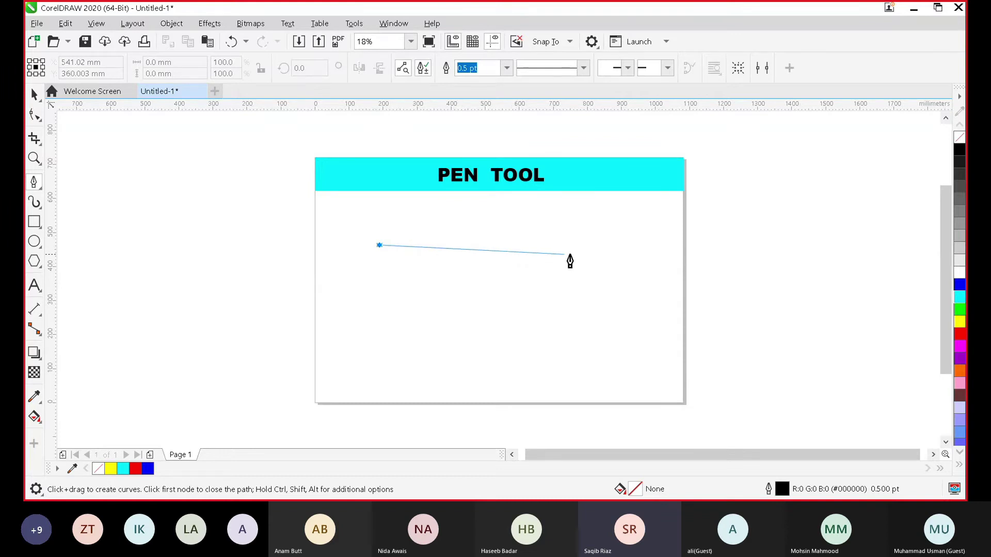
double_click(607, 248)
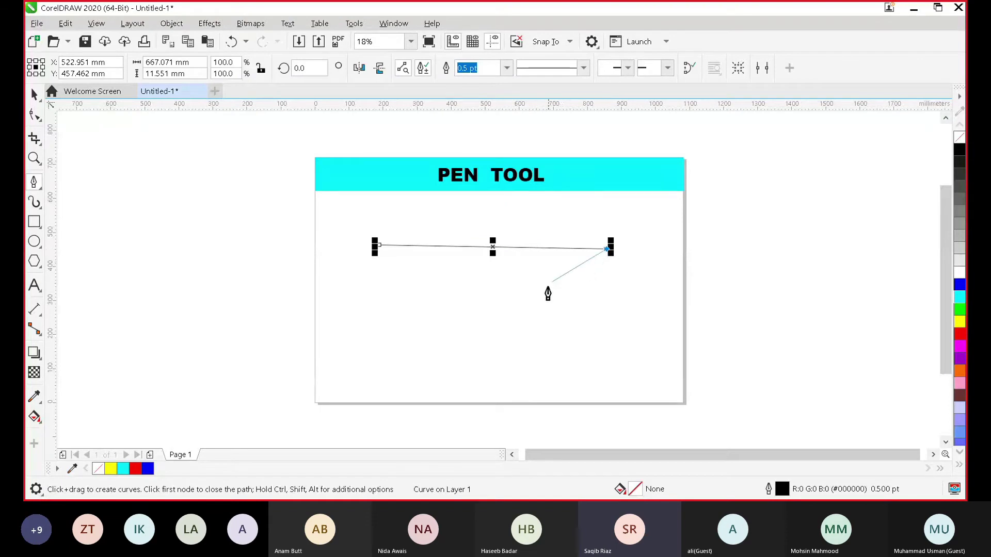
click(602, 249)
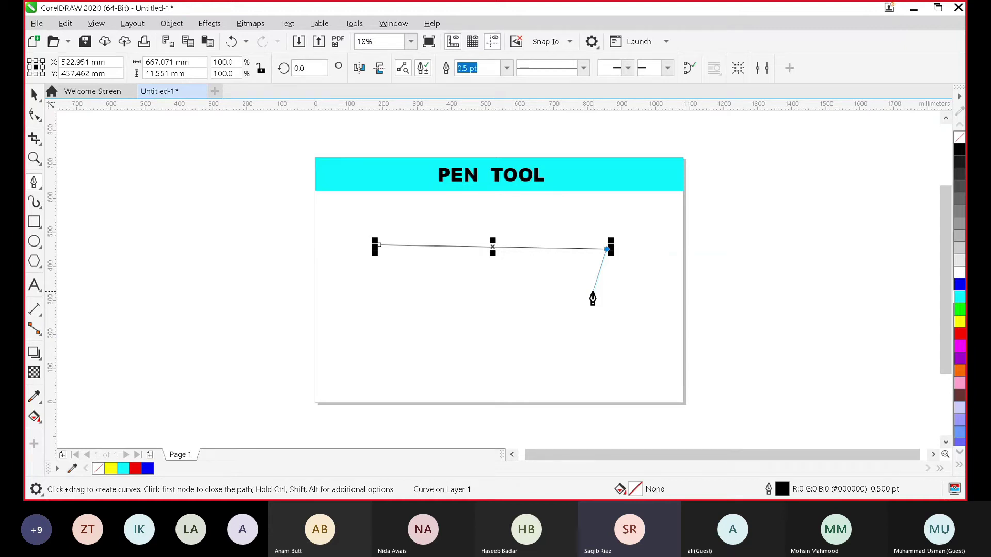
click(609, 344)
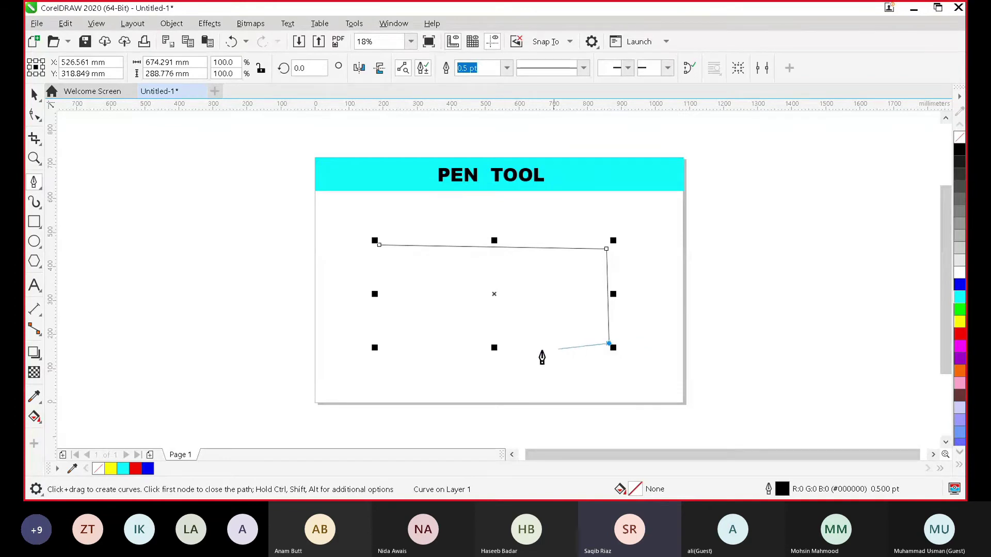
click(379, 342)
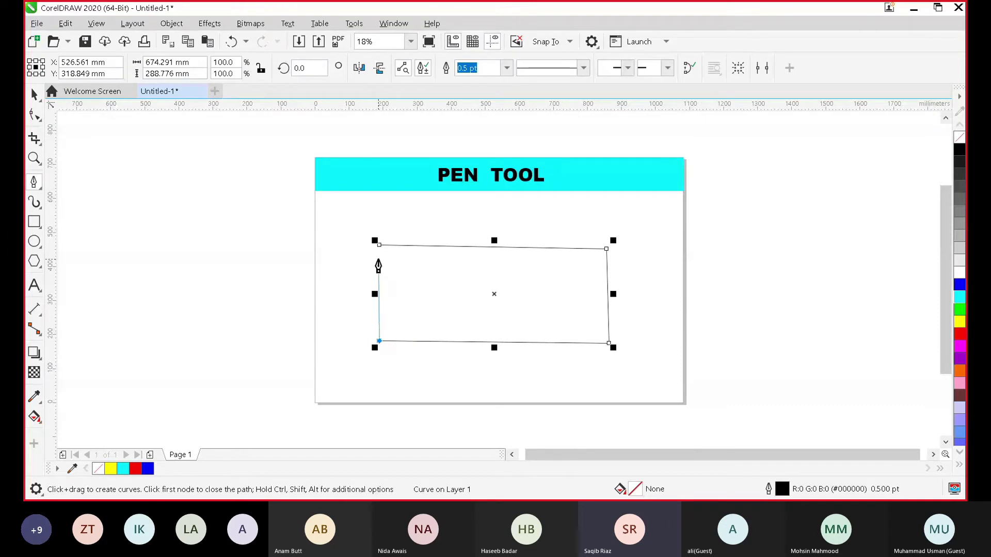
click(379, 246)
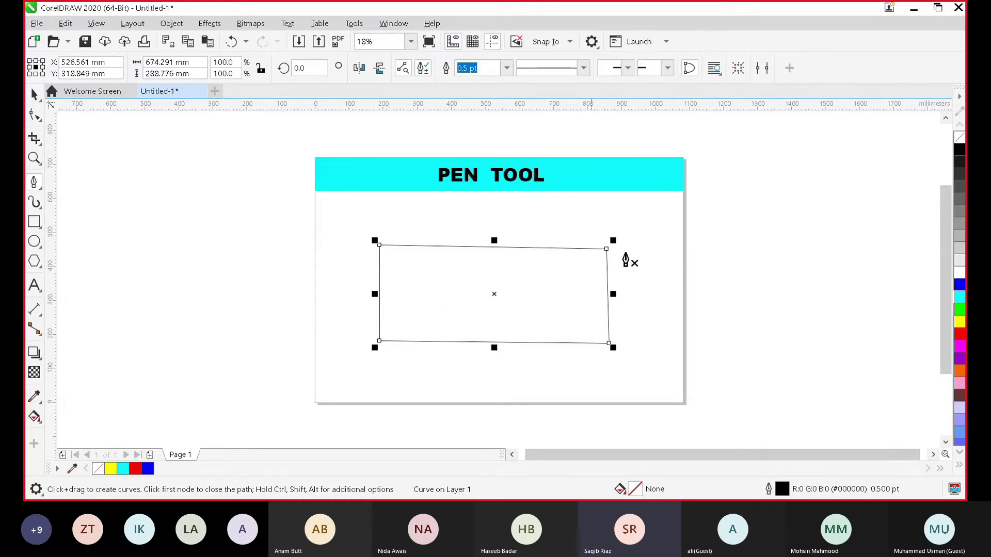
key(F10)
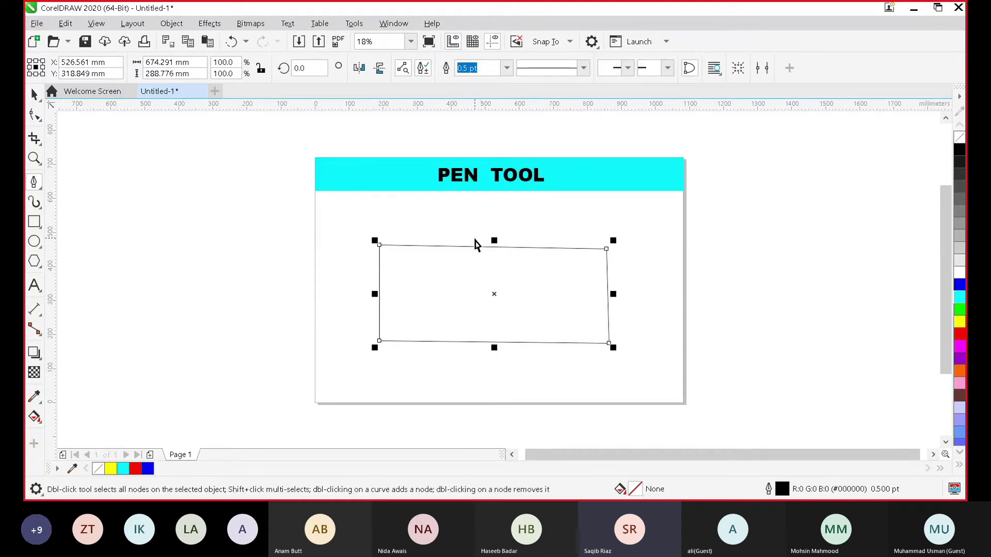
Undo the drawing of the four-sided shape until the area below the heading is empty.
key(ctrl+z)
key(ctrl+z)
key(ctrl+z)
key(ctrl+z)
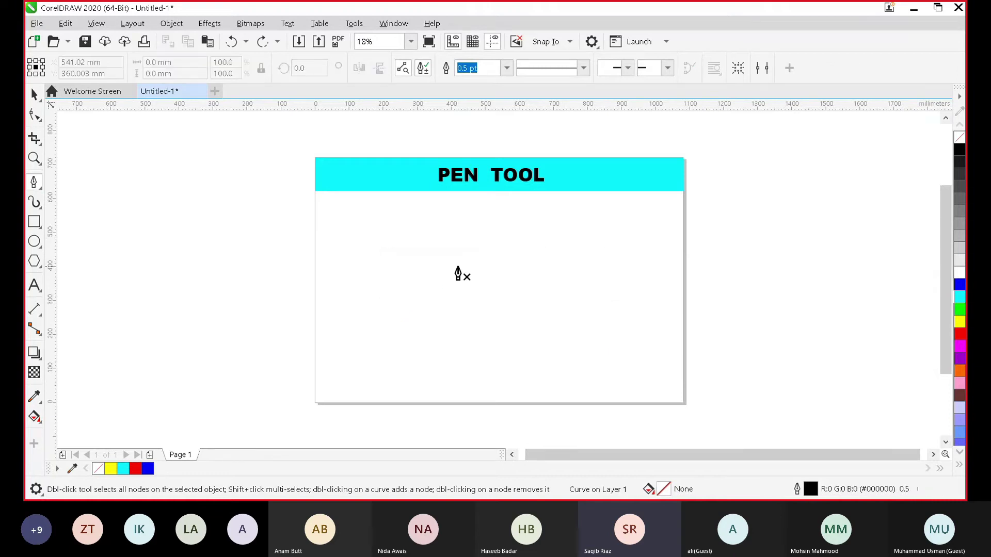
Draw a closed triangle about 485 by 368 mm below the heading with the Pen tool and fill it red.
click(378, 247)
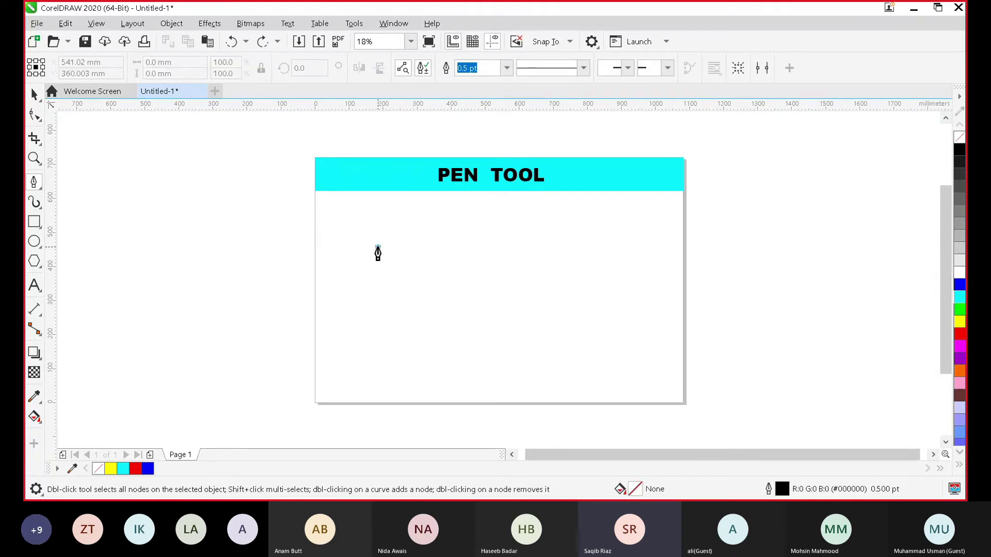
click(545, 247)
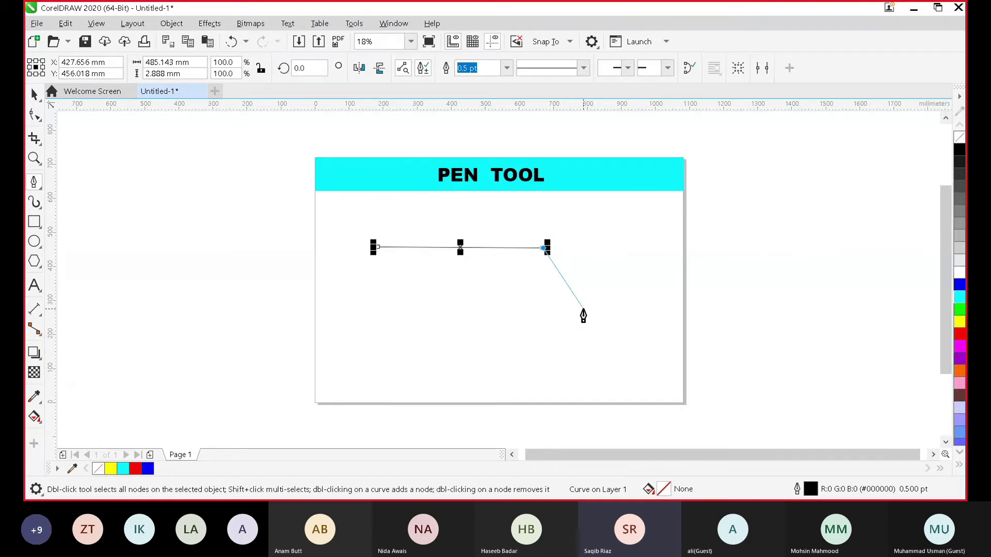
key(Escape)
click(376, 249)
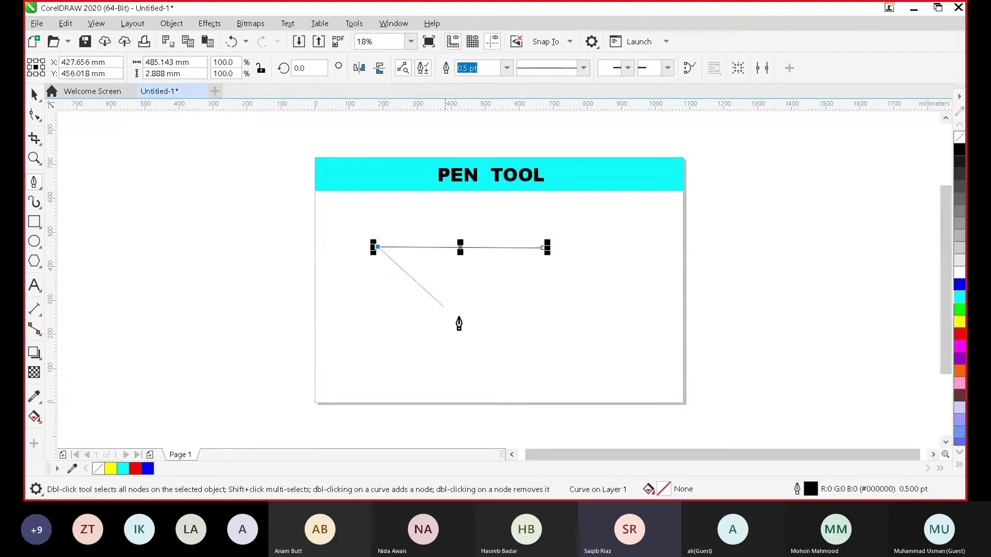
click(539, 372)
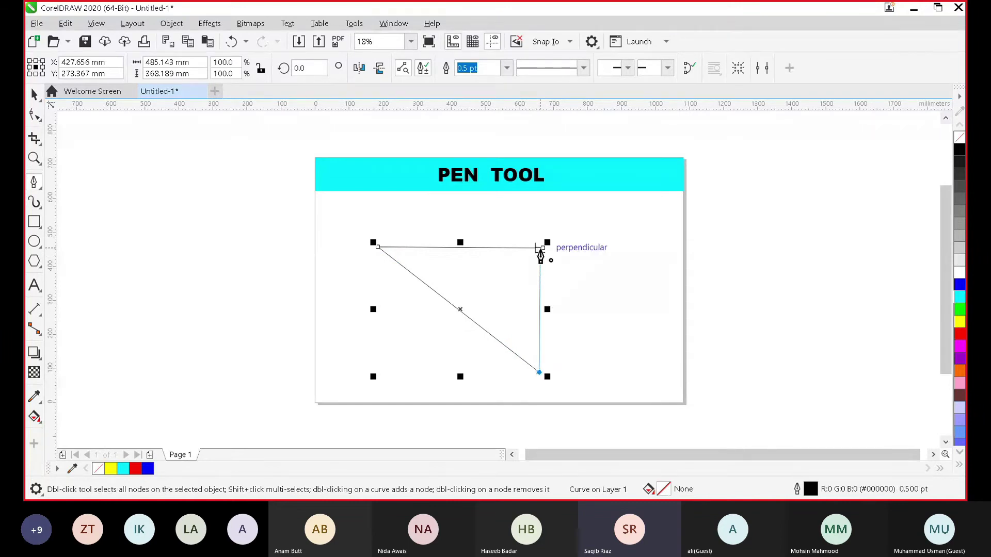
click(542, 248)
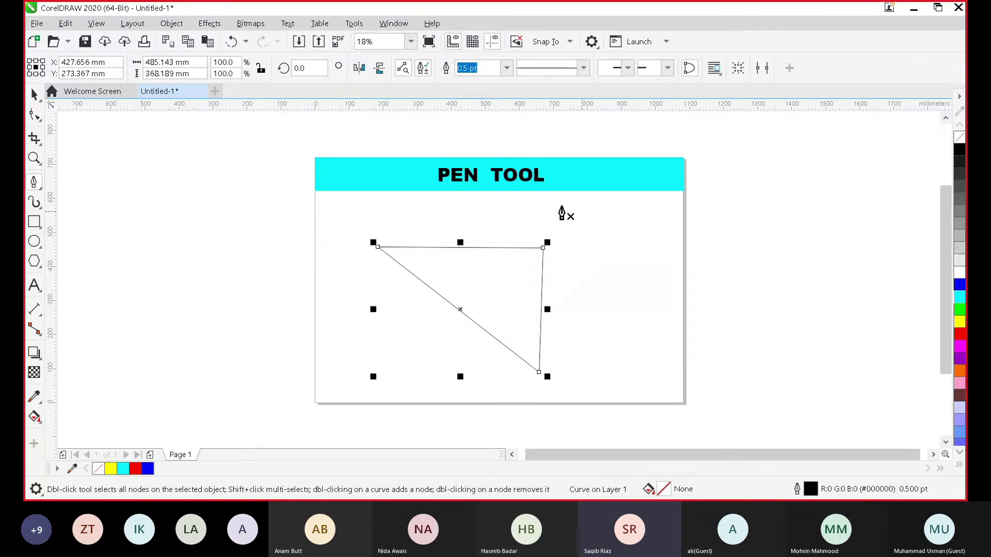
click(959, 335)
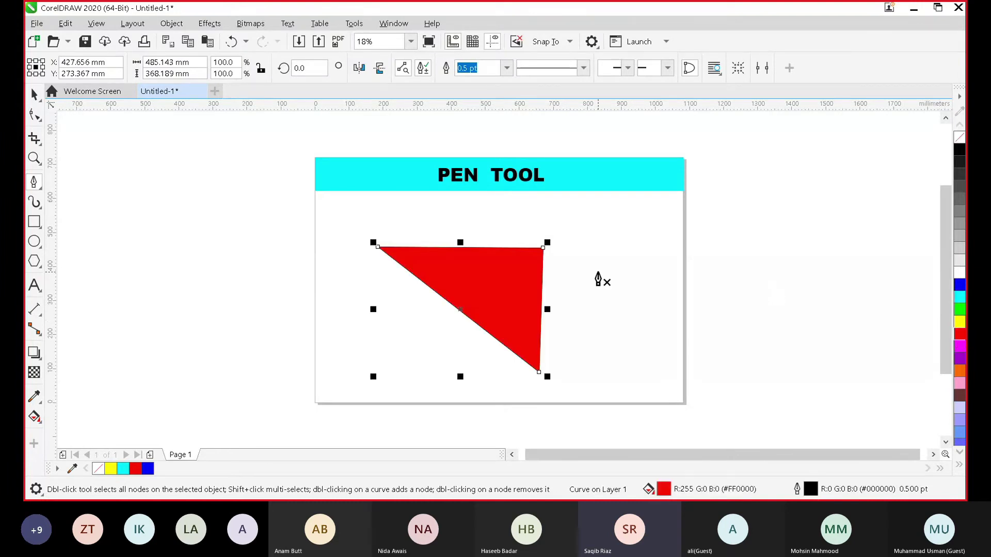
Undo the red fill and all segments of the triangle.
key(ctrl+z)
key(ctrl+z)
key(ctrl+z)
key(ctrl+z)
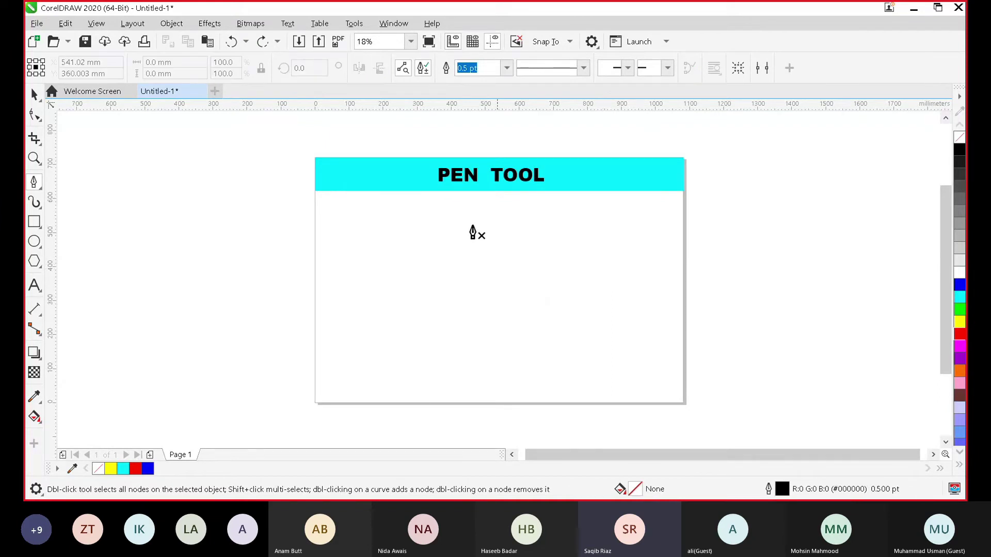
Draw a closed rectangle about 569 by 248 mm from straight Pen tool segments, with horizontal and vertical sides.
click(387, 231)
double_click(580, 231)
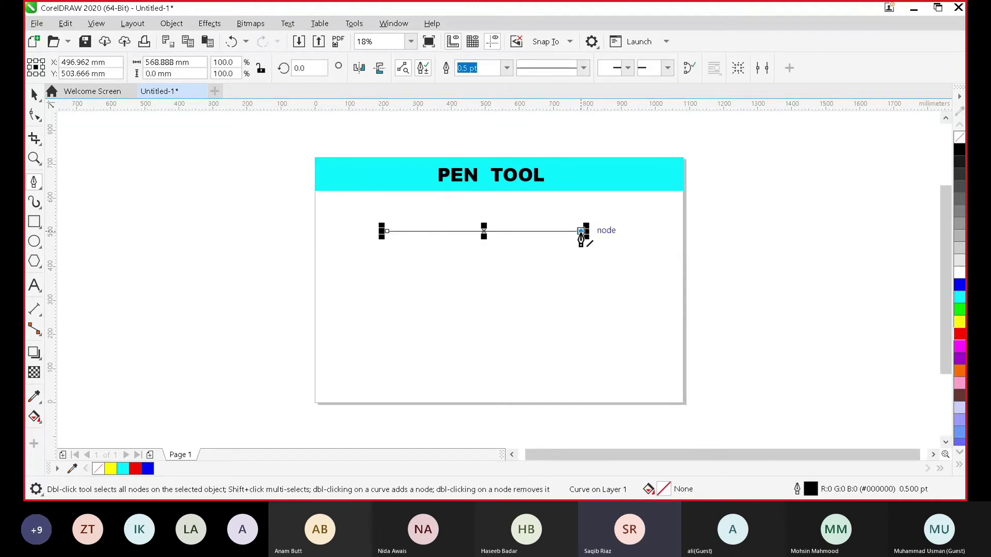
click(581, 232)
click(579, 316)
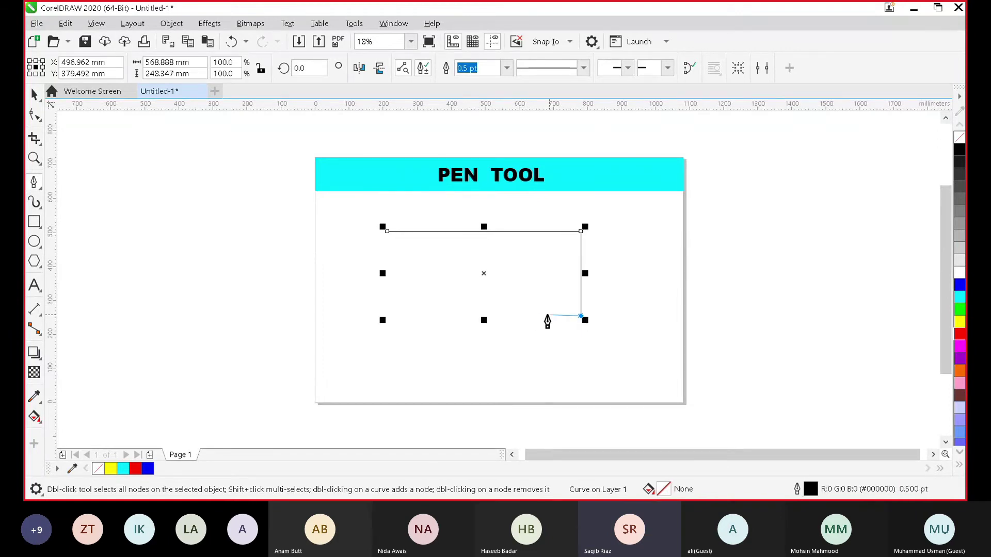
click(387, 316)
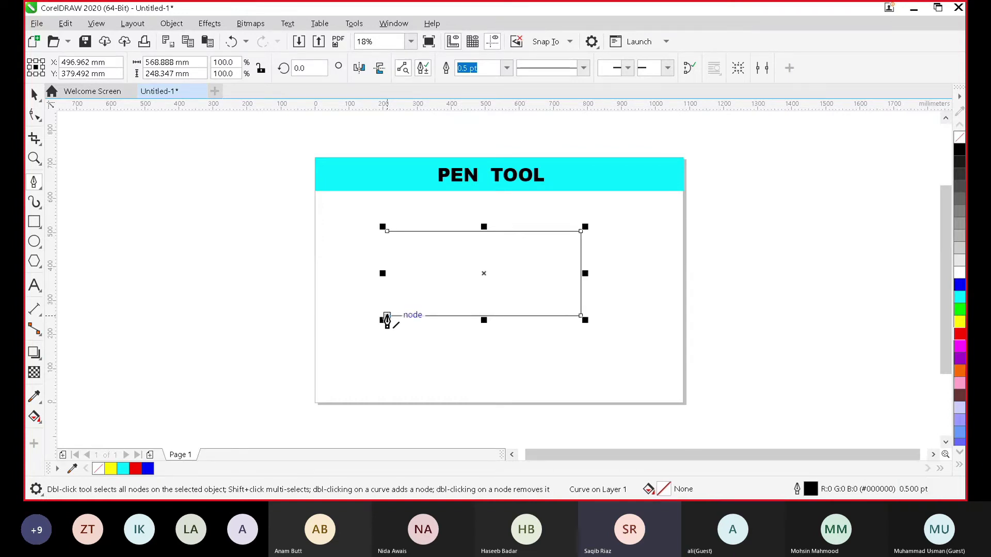
click(387, 230)
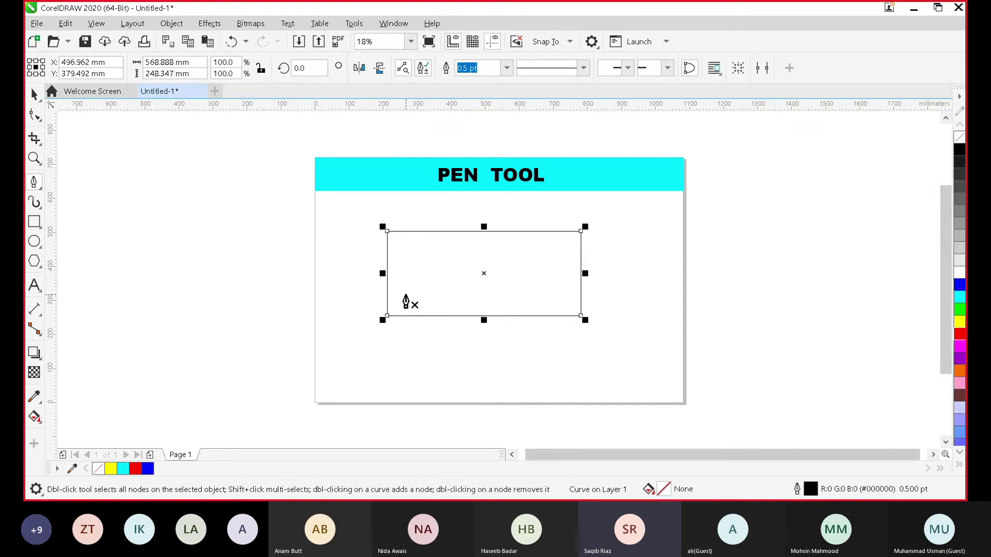
Draw a comparison rectangle about 559 by 235 mm beside the page with the Rectangle tool, and remove it.
click(34, 222)
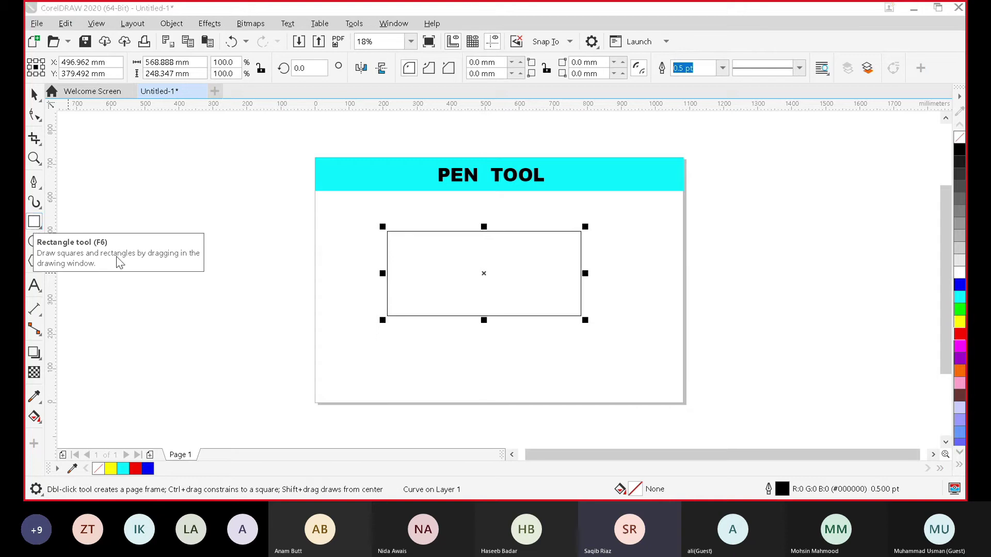
drag(124, 231, 314, 311)
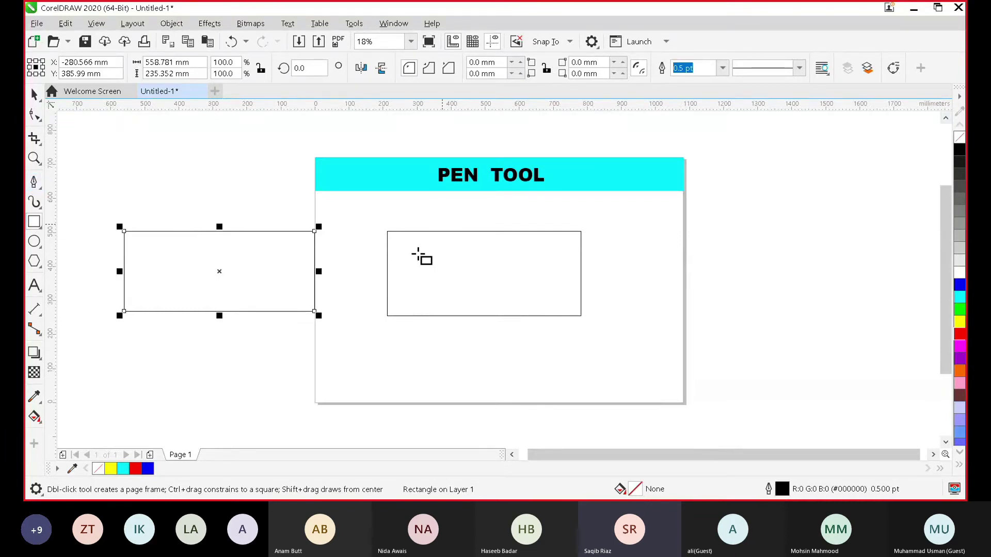
key(Delete)
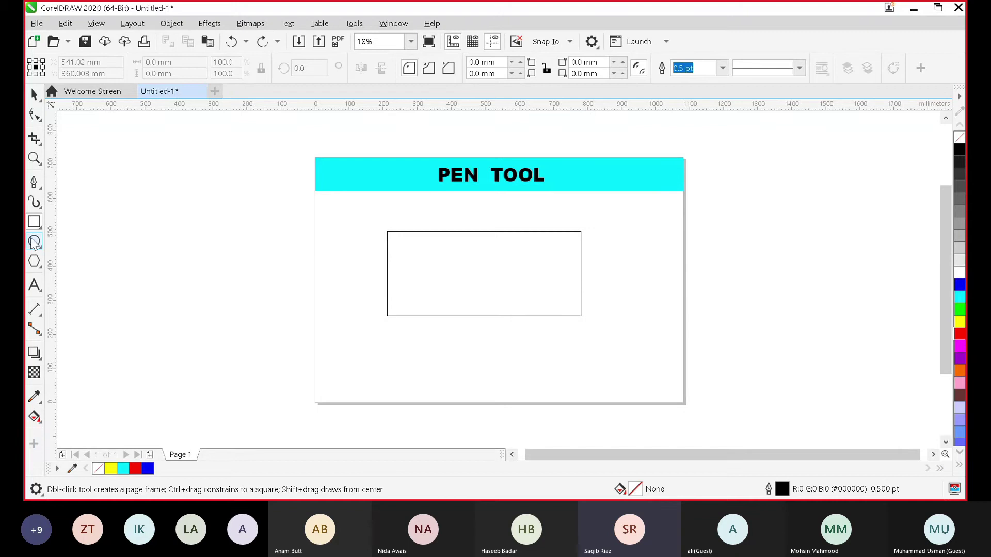
Undo the segments of the pen-drawn rectangle.
key(ctrl+z)
key(ctrl+z)
key(ctrl+z)
key(ctrl+z)
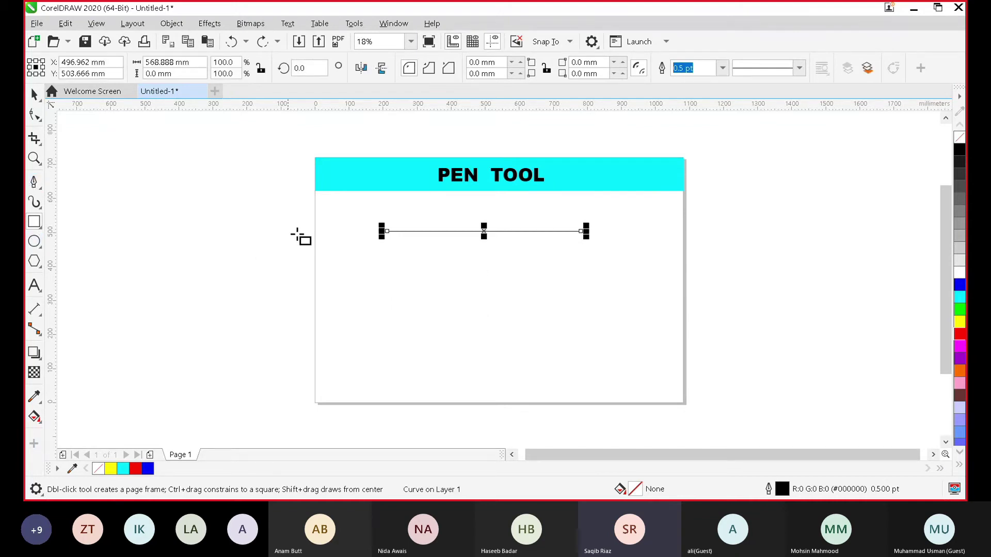
Draw a horizontal line about 630 mm long with the Pen tool, and try a vertical segment down from its right end.
click(34, 184)
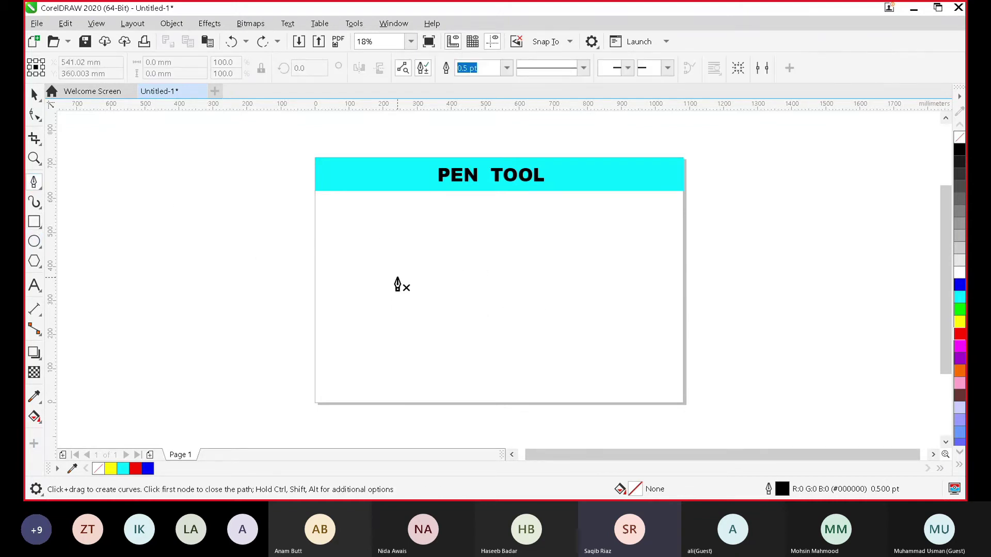
click(382, 255)
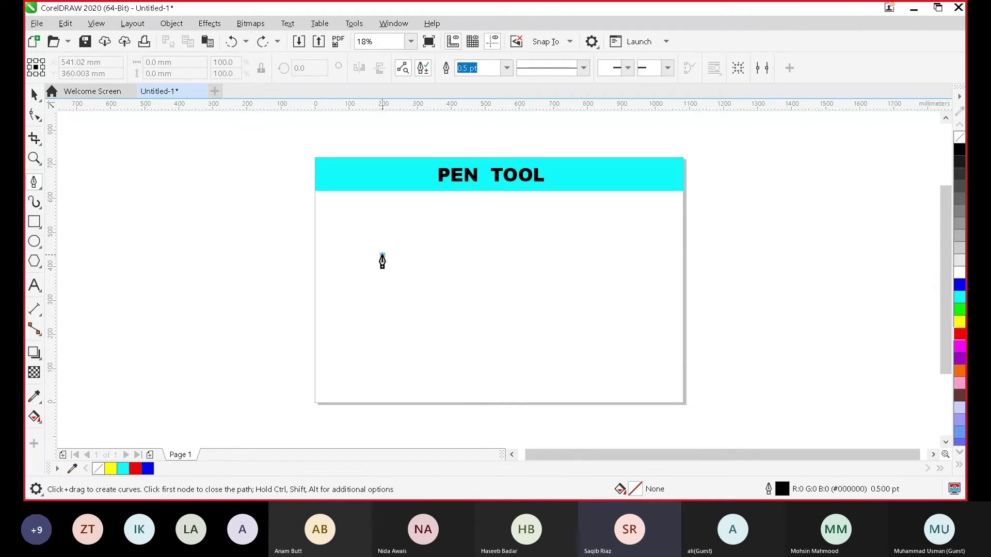
click(597, 255)
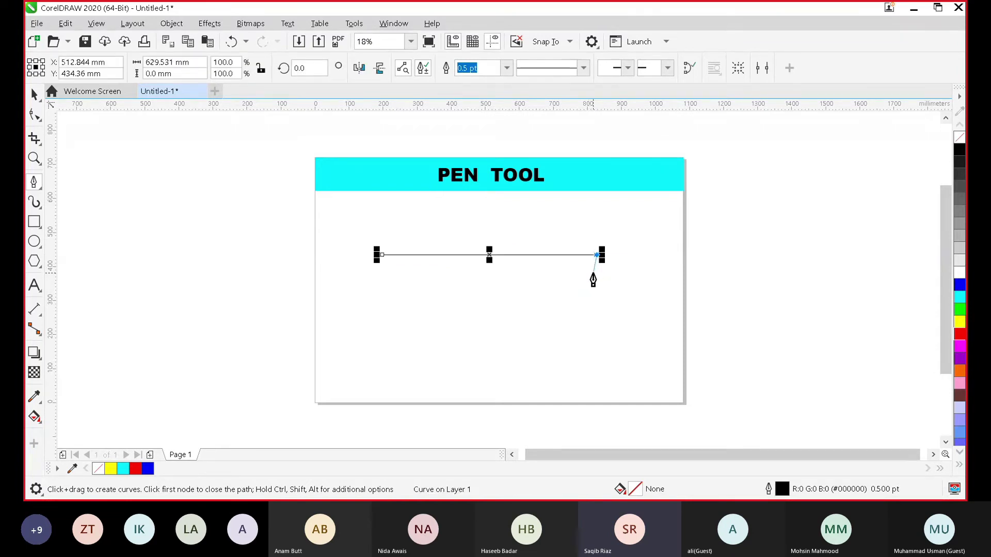
key(Escape)
click(597, 256)
click(598, 345)
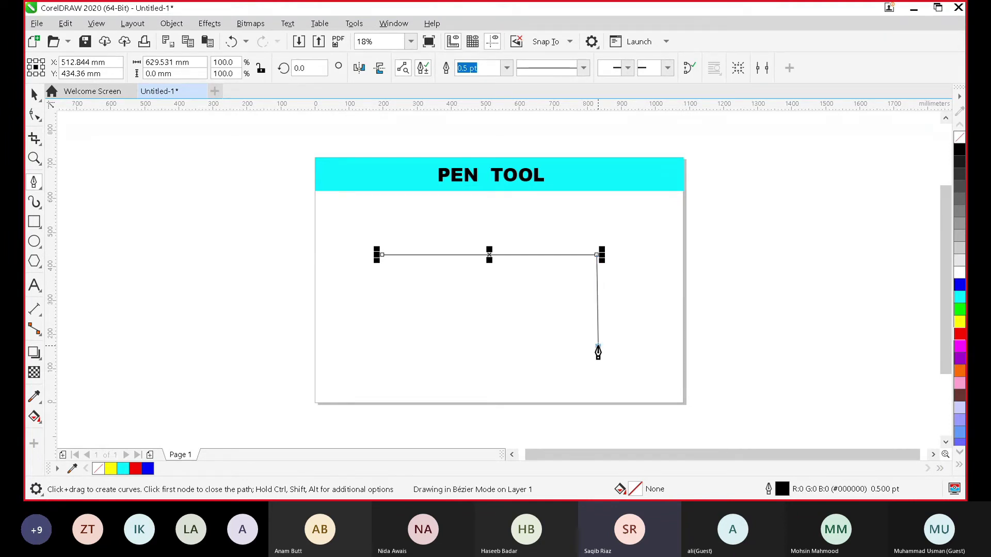
key(Escape)
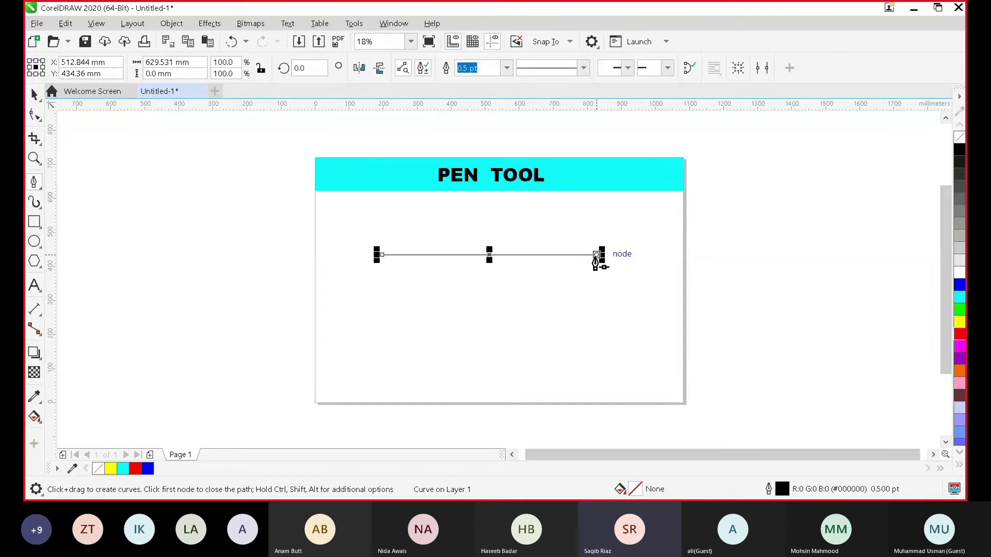
Extend the line's right end with a curved segment bulging to the right, and undo the whole path.
click(597, 255)
click(596, 335)
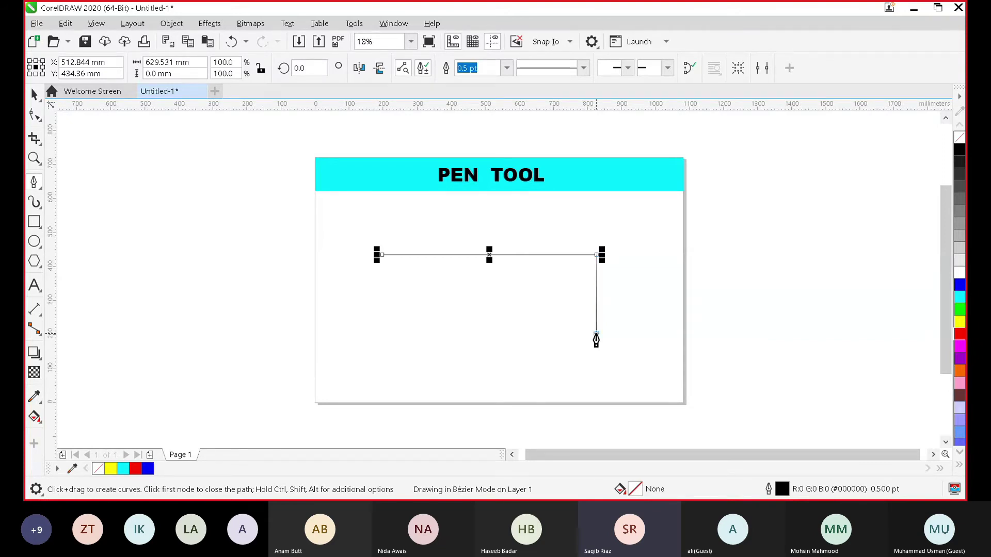
drag(596, 334, 544, 373)
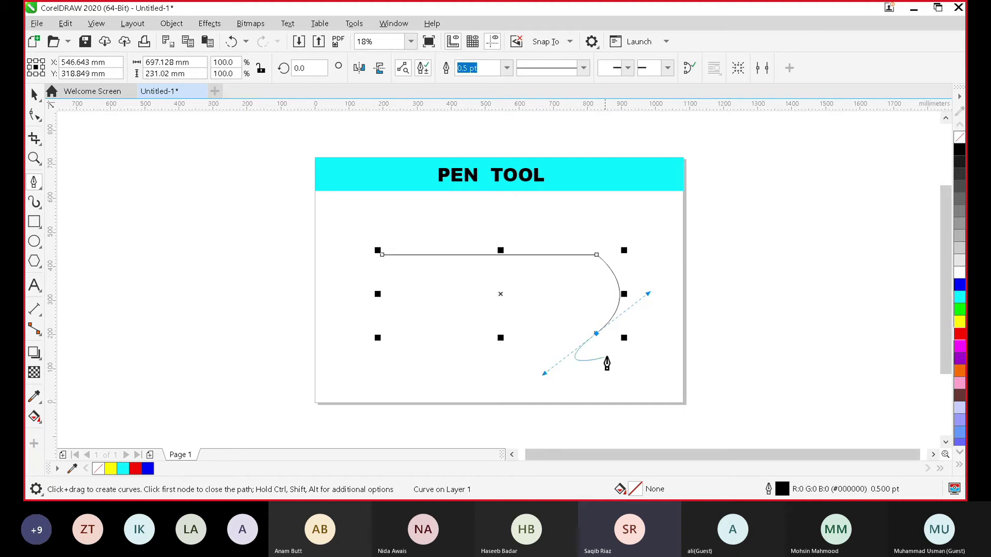
key(ctrl+z)
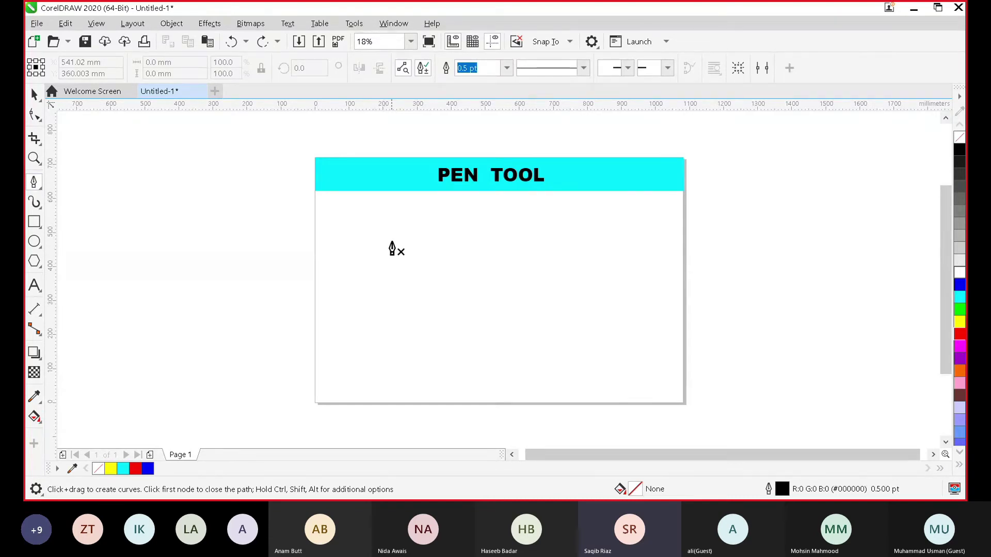
Draw two separate, nearly horizontal lines below the heading, the upper about 686 mm and the lower about 703 mm long.
click(392, 241)
double_click(625, 239)
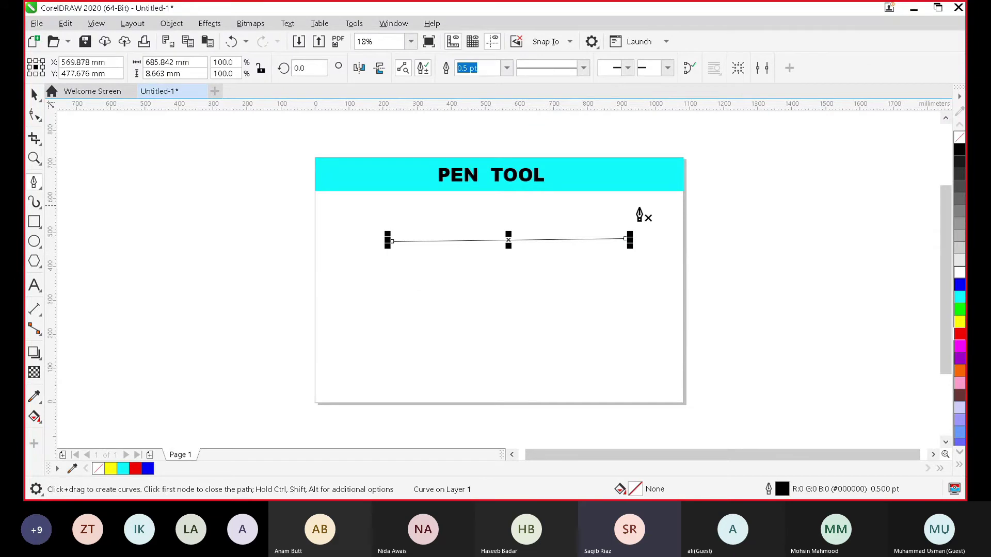
click(390, 304)
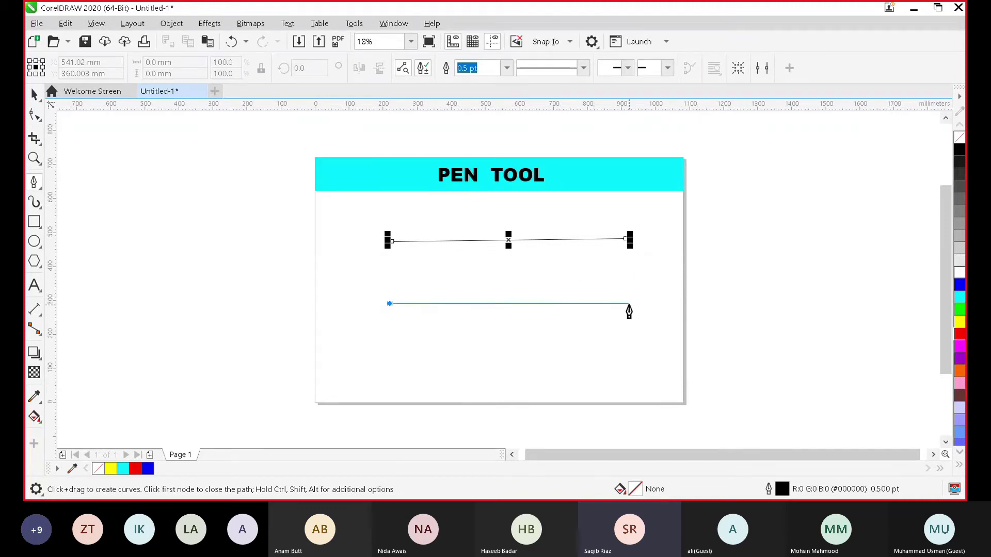
click(628, 304)
double_click(629, 304)
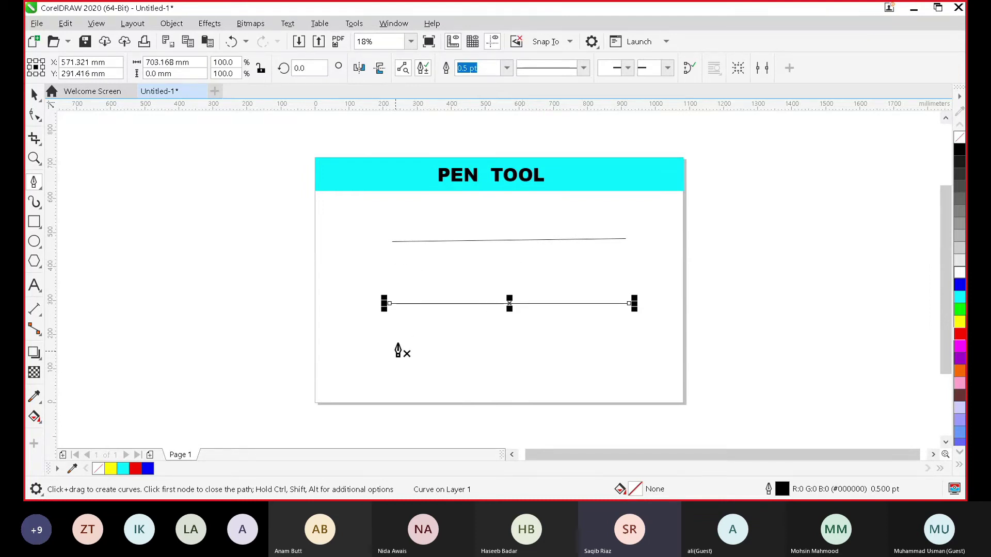
Draw a downward-bowed open curve about 706 by 82 mm below the two lines with the Pen tool.
click(383, 352)
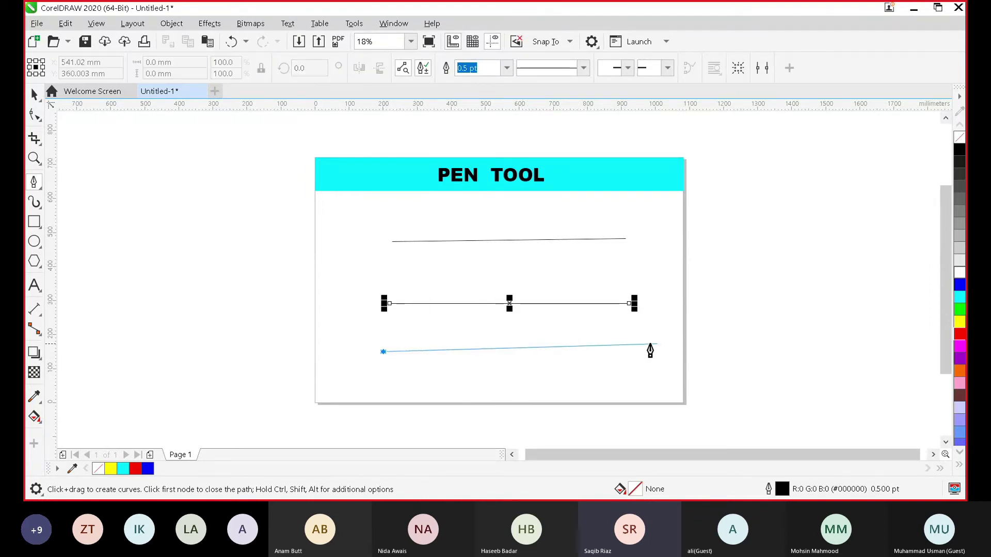
click(623, 353)
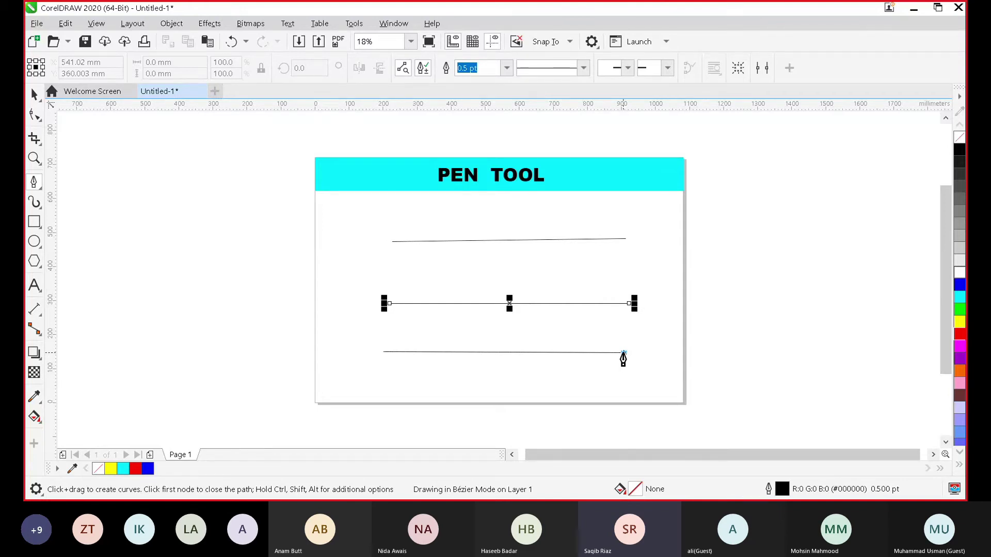
drag(622, 353, 760, 297)
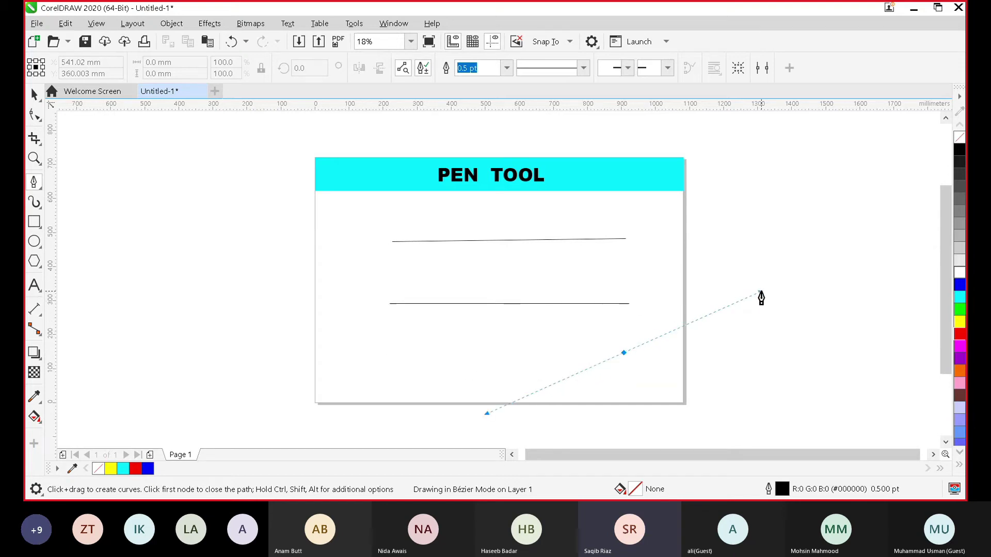
key(Escape)
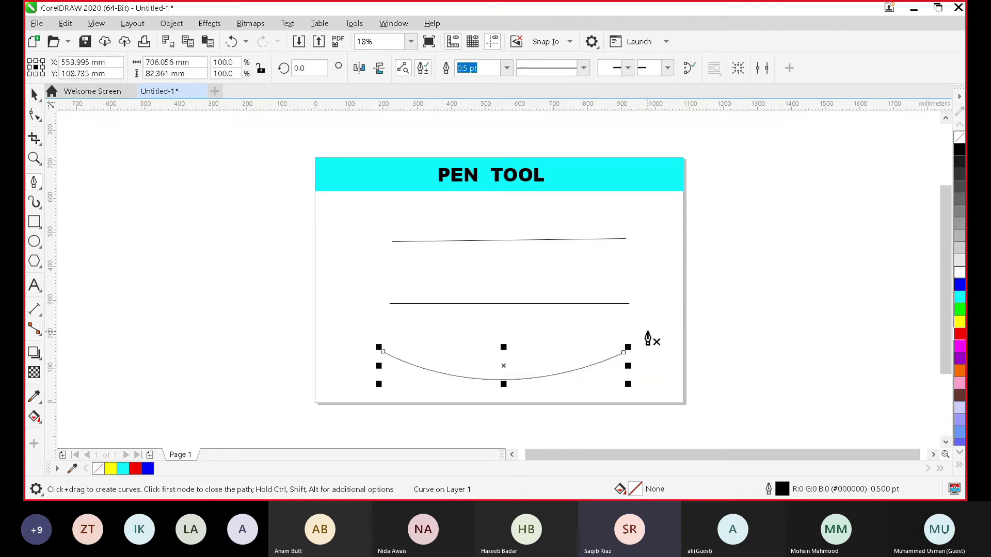
Convert the upper line to a curve with the Shape tool and pull its middle upward by about 92 mm.
click(34, 114)
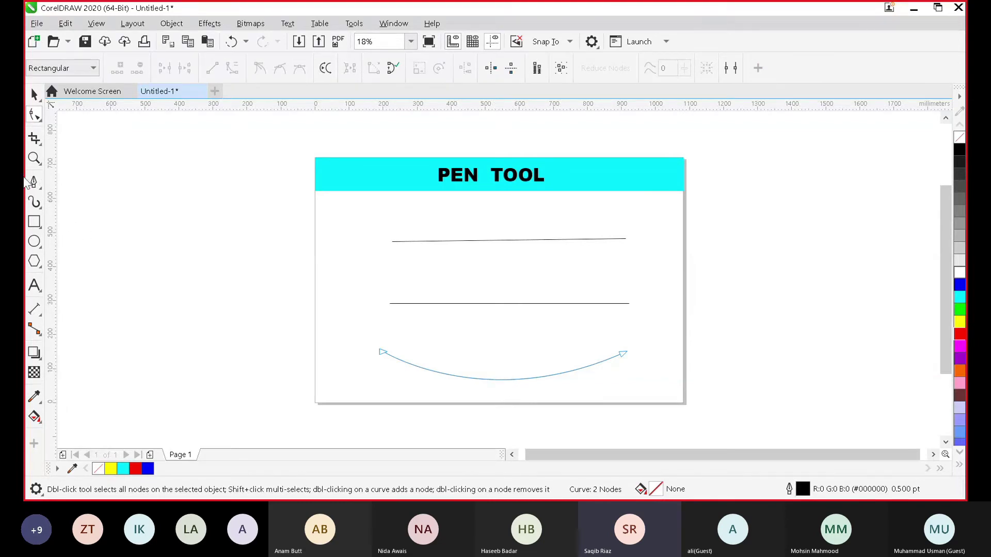
click(469, 241)
click(491, 240)
click(232, 68)
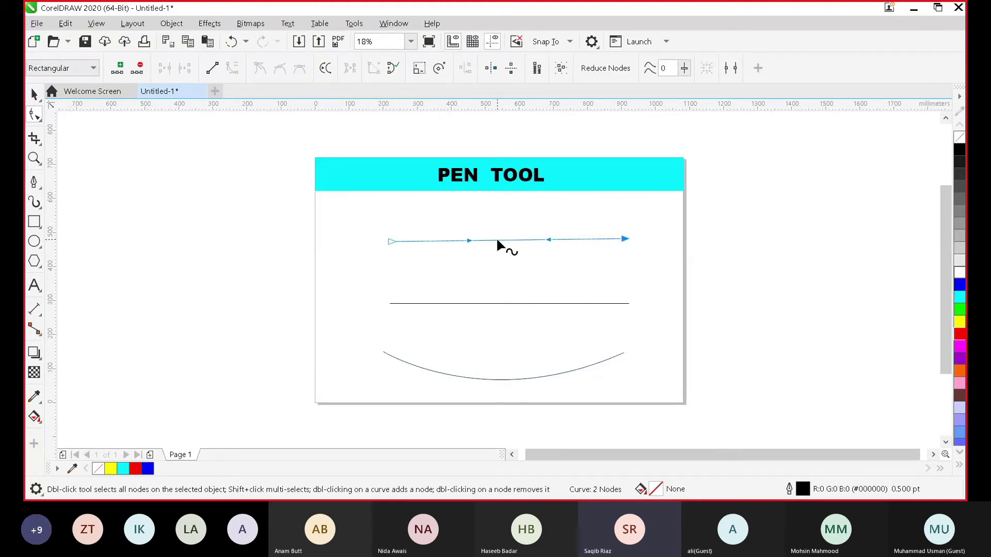
drag(506, 237, 510, 213)
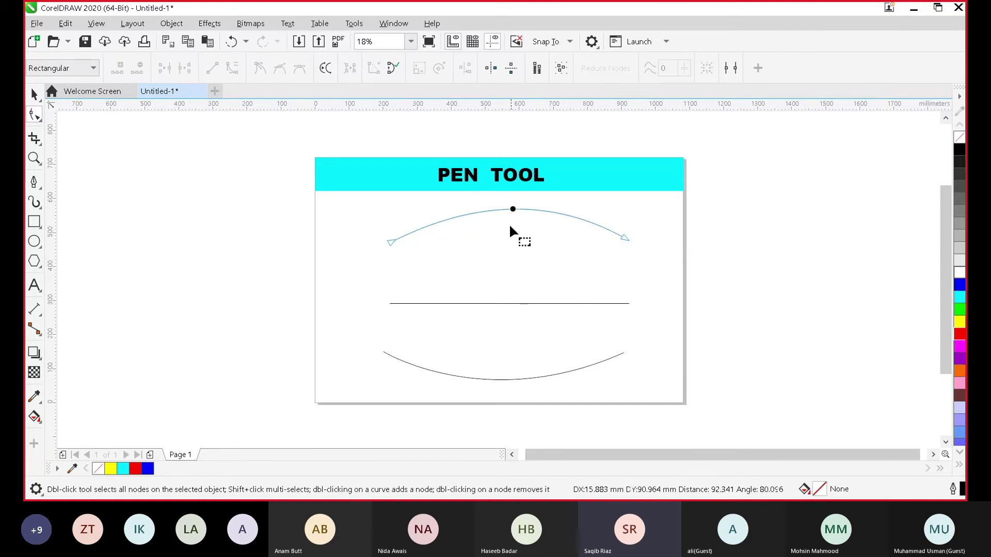
Convert the middle straight line to a curve and pull its two control handles in opposite directions to form an S-shape.
click(505, 303)
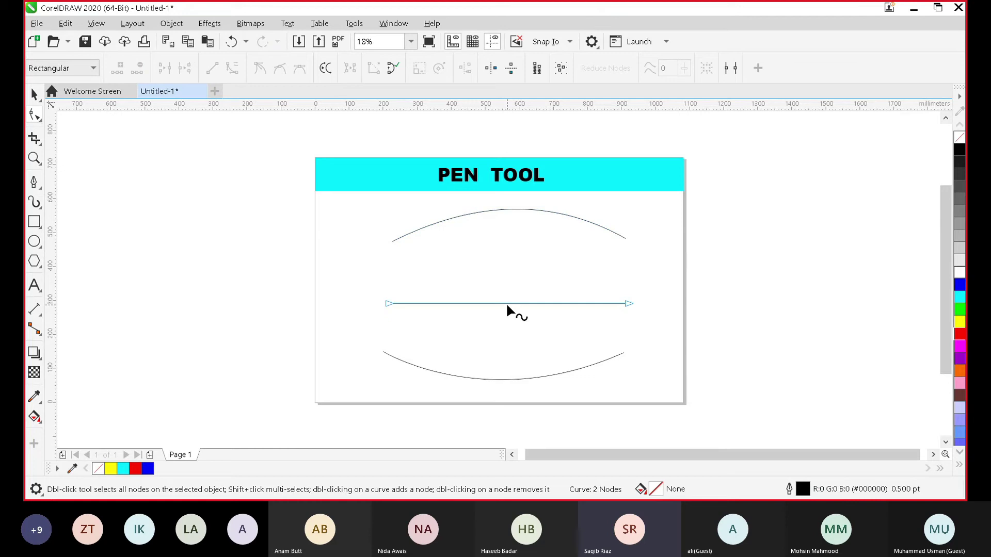
click(506, 304)
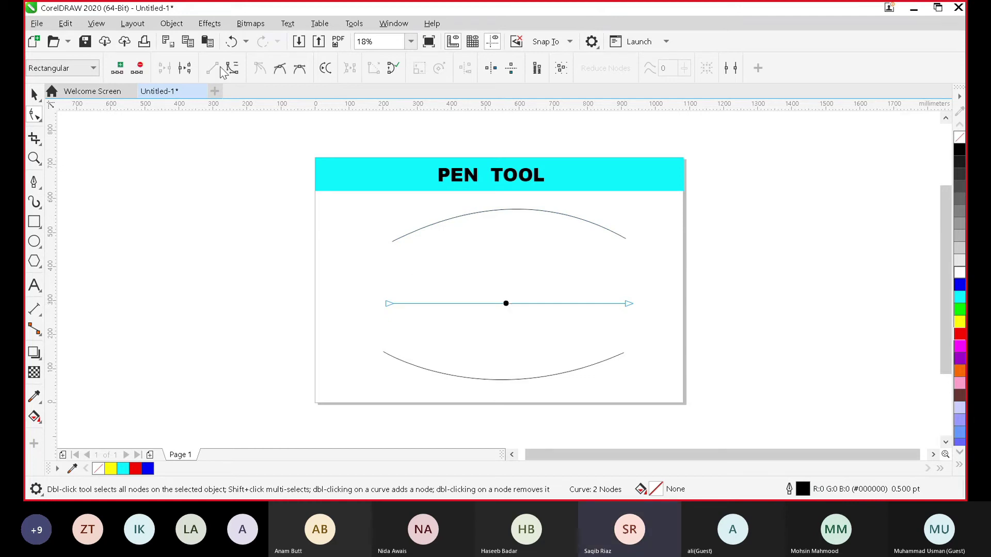
click(232, 69)
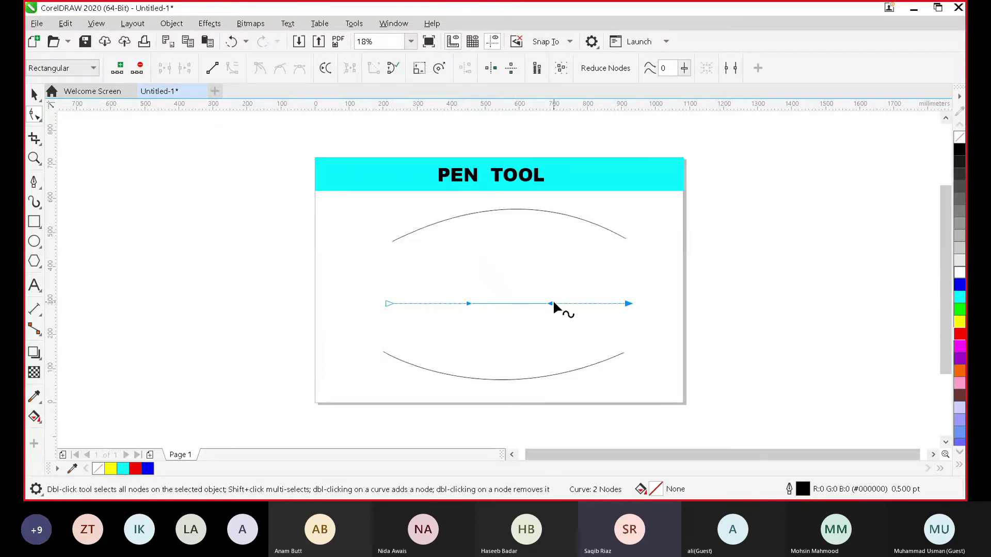
drag(551, 303, 564, 241)
drag(468, 303, 444, 366)
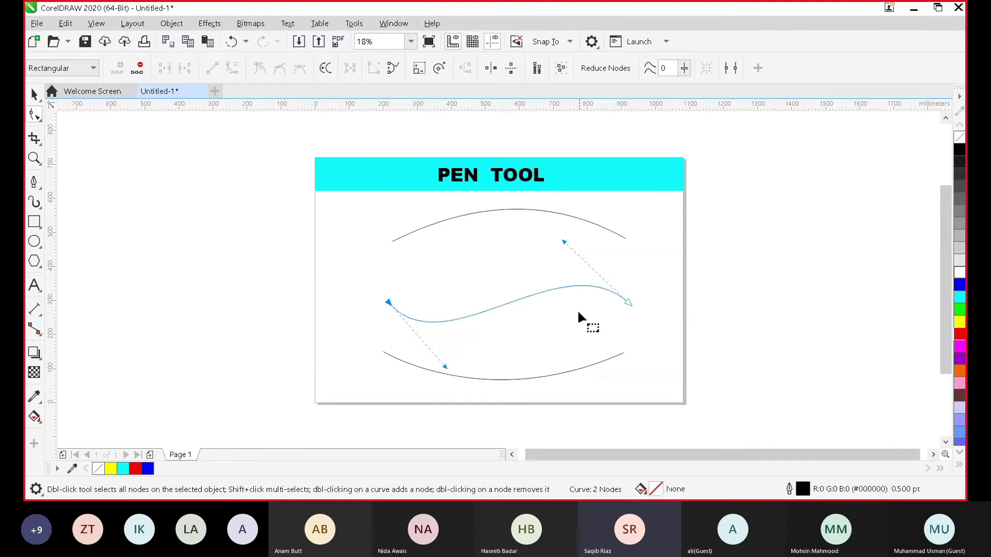
Add a node at the middle of the S-shaped curve and reshape the segments around it into a multi-bend wave.
click(492, 309)
click(118, 70)
drag(450, 319, 463, 294)
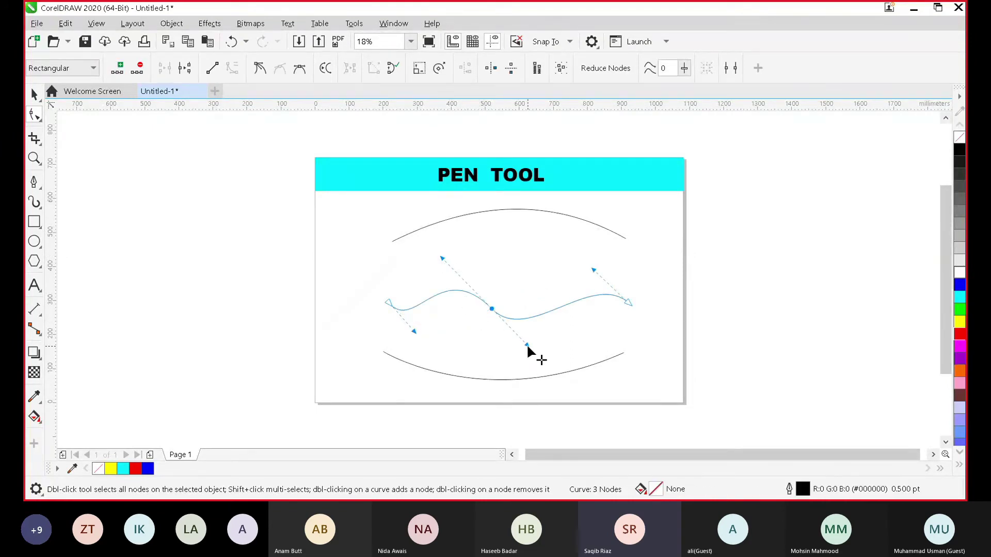
drag(527, 344, 562, 356)
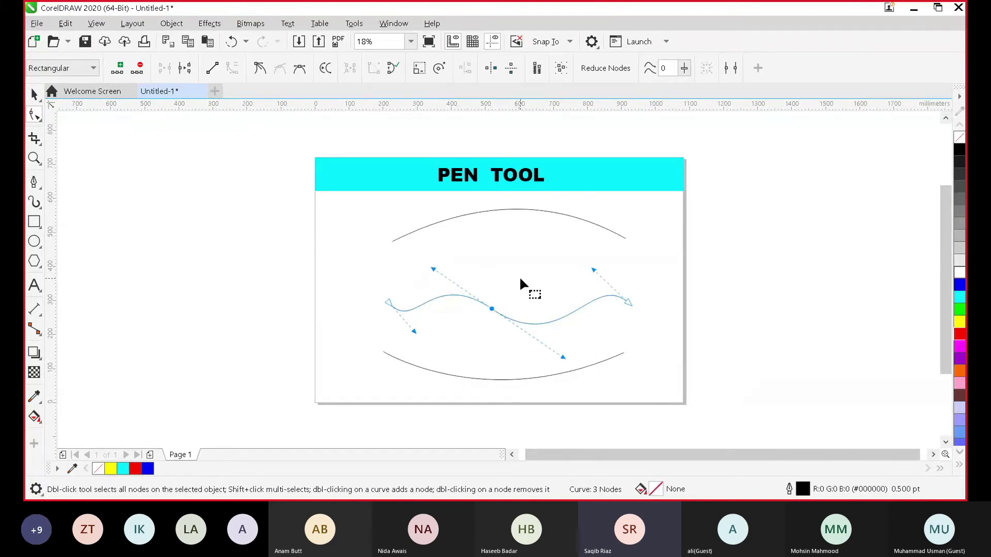
Add a node on the right part of the wavy curve, and delete that node.
click(566, 315)
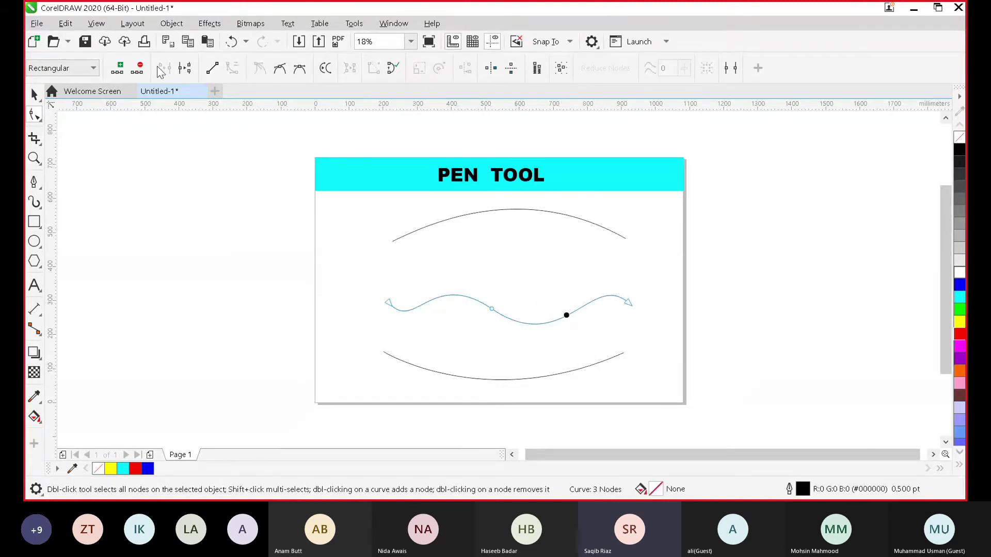
click(122, 74)
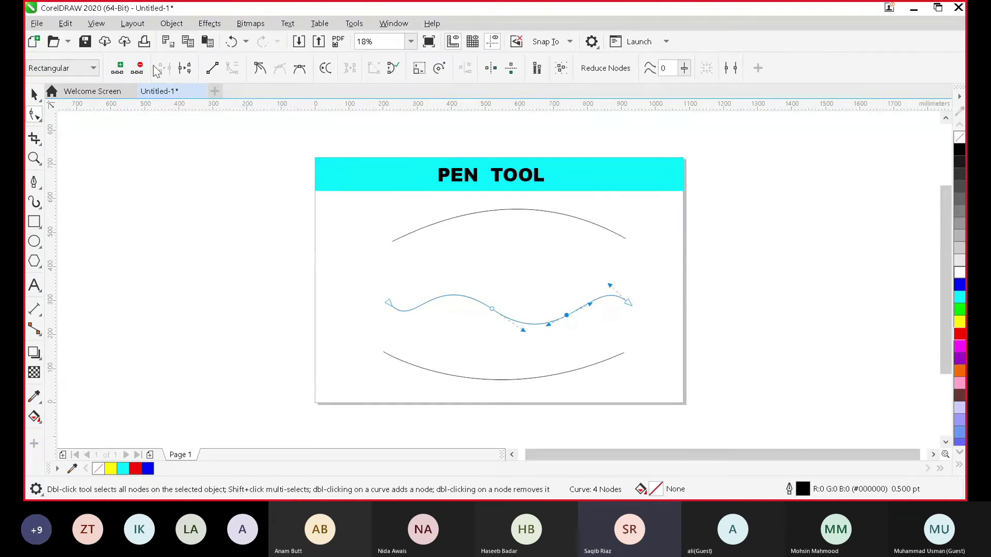
click(137, 68)
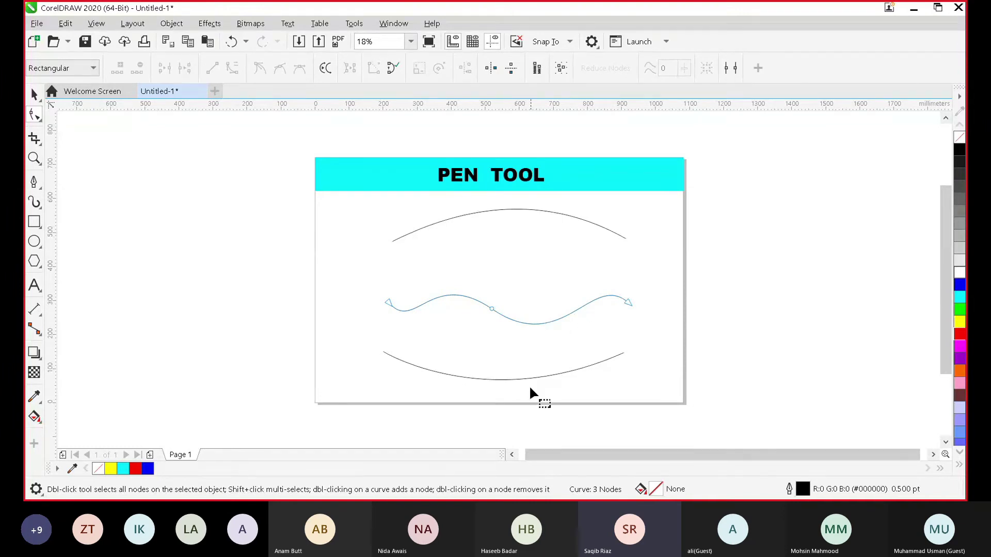
Convert the bottom downward-bowed curve to a straight line.
click(516, 379)
click(509, 380)
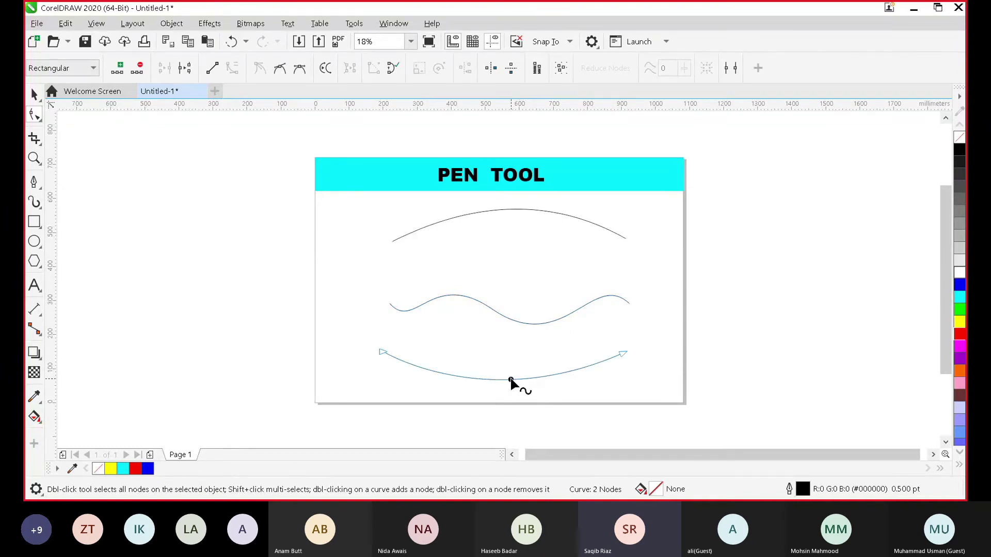
click(212, 68)
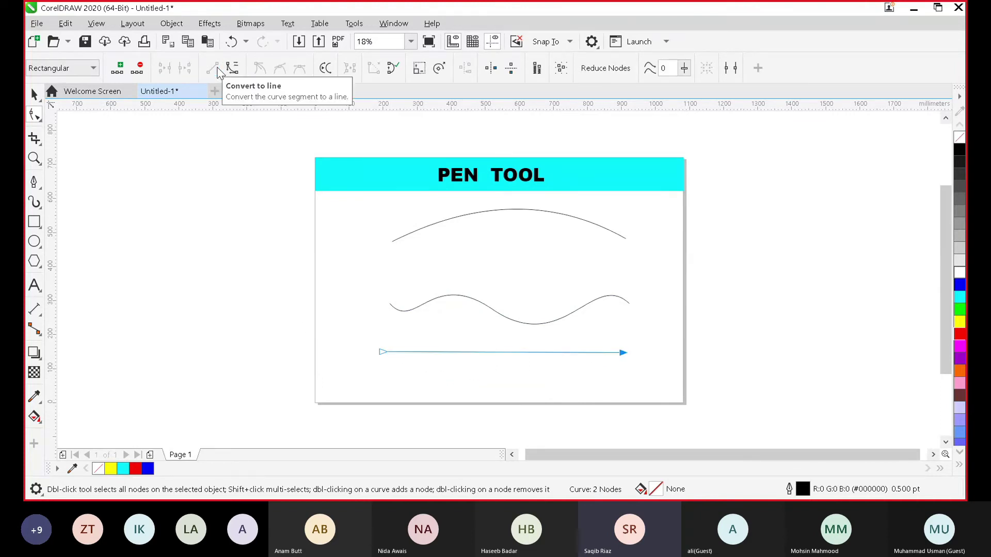
Convert the bottom straight line back to a curve, and bend it into an S-shape around a new middle node.
click(232, 71)
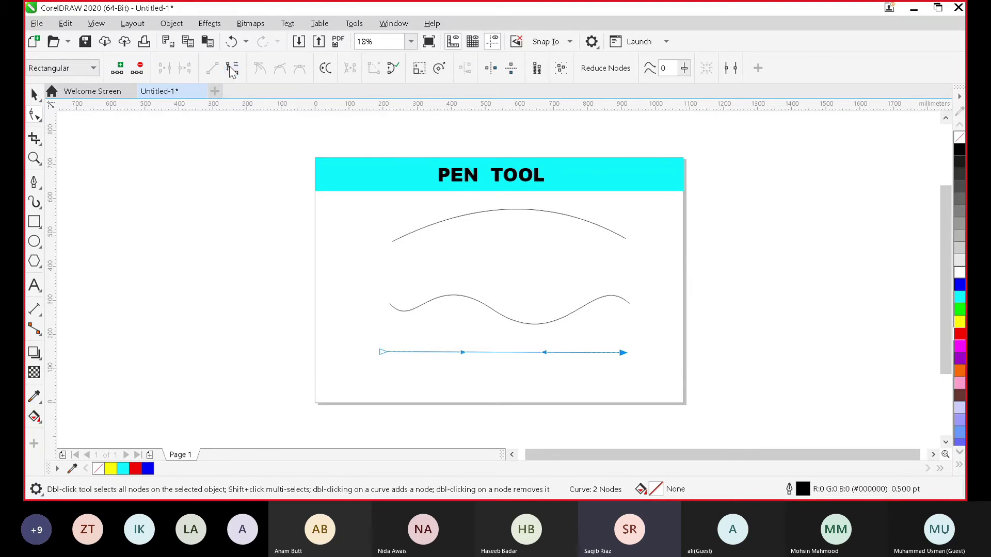
mouse_move(494, 349)
mouse_down()
mouse_move(493, 371)
mouse_move(495, 363)
mouse_up()
click(499, 351)
drag(540, 352, 522, 415)
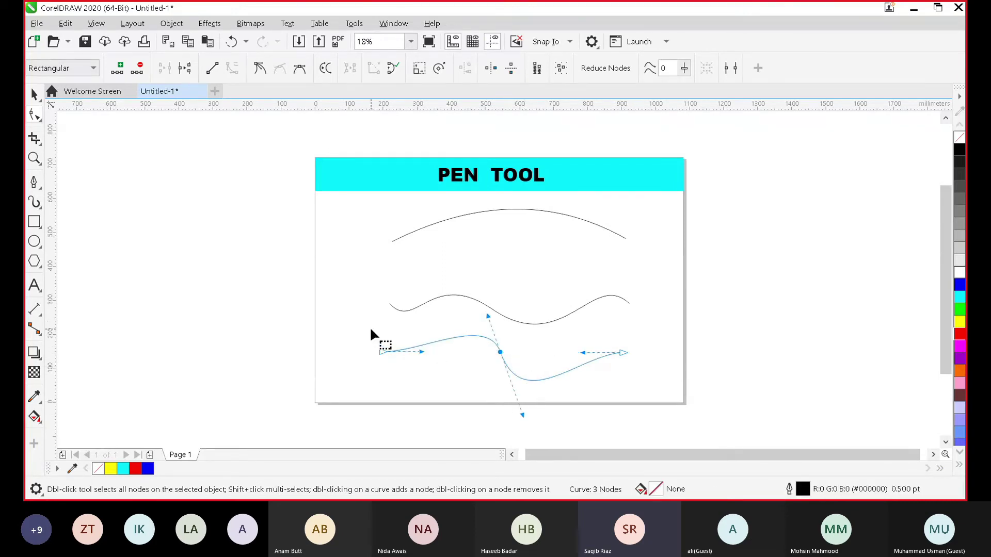
Undo all the line and curve work until only the PEN TOOL heading remains on the page.
key(ctrl+z)
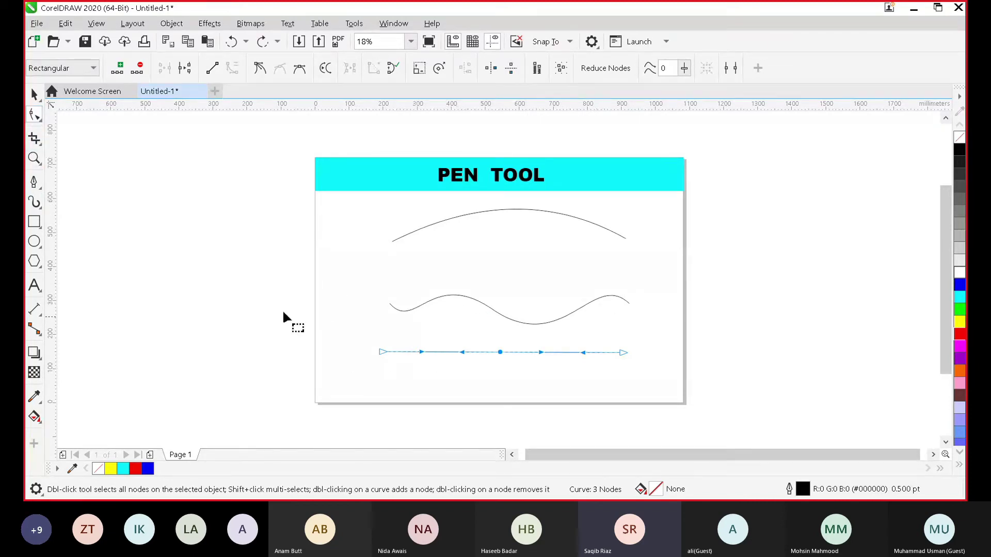
key(ctrl+z)
key(ctrl+z)
key(ctrl+z)
key(ctrl+z)
key(ctrl+z)
key(ctrl+z)
key(ctrl+z)
key(ctrl+z)
key(ctrl+z)
key(ctrl+z)
key(ctrl+z)
key(ctrl+z)
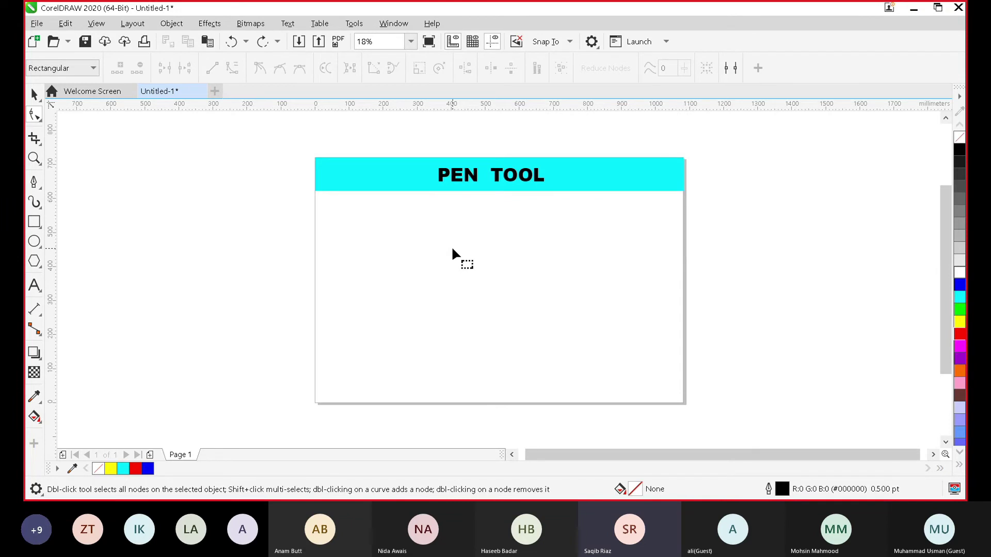
Import the image hut1 from the soung (D:) drive and place it below the heading at about 440 by 469 mm.
click(299, 43)
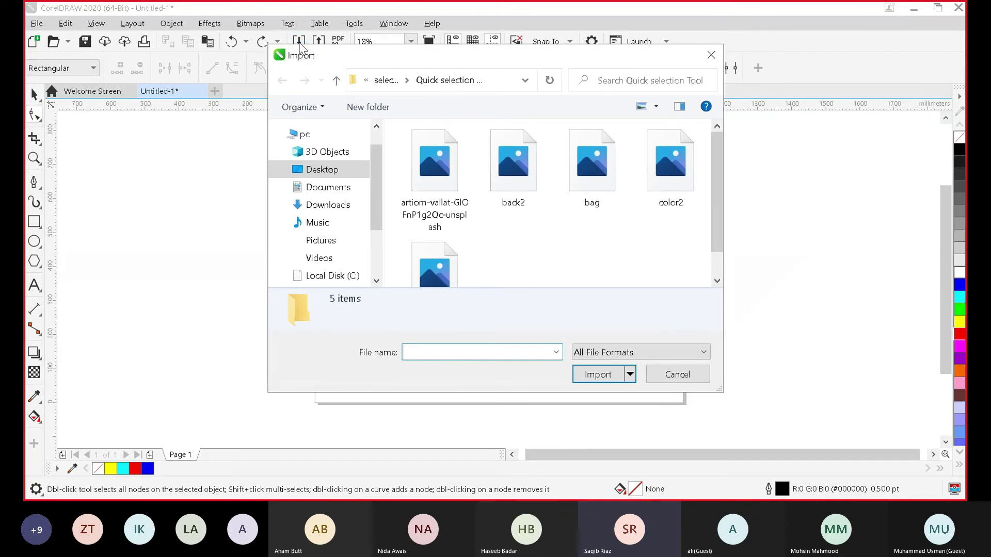
drag(374, 206, 373, 235)
click(330, 235)
drag(715, 141, 705, 203)
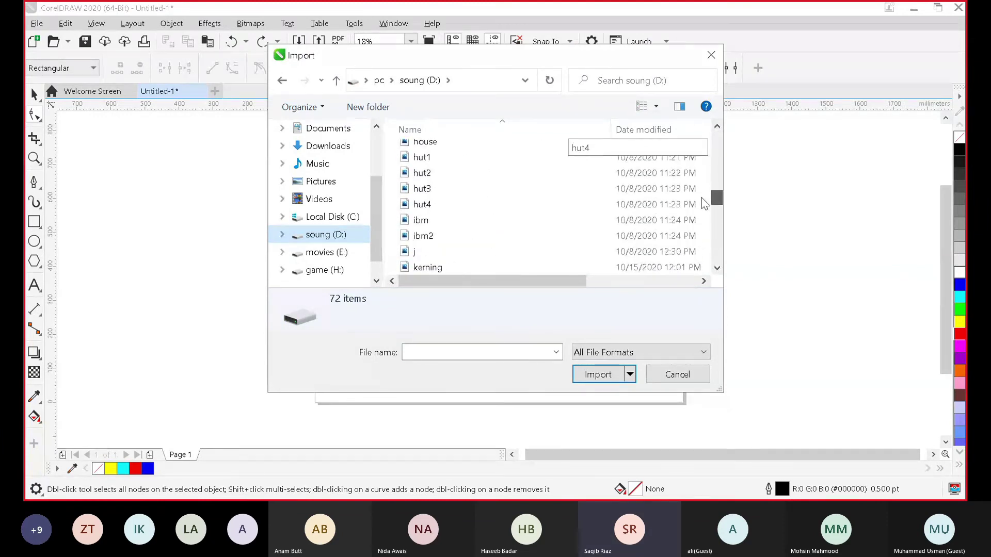
click(419, 157)
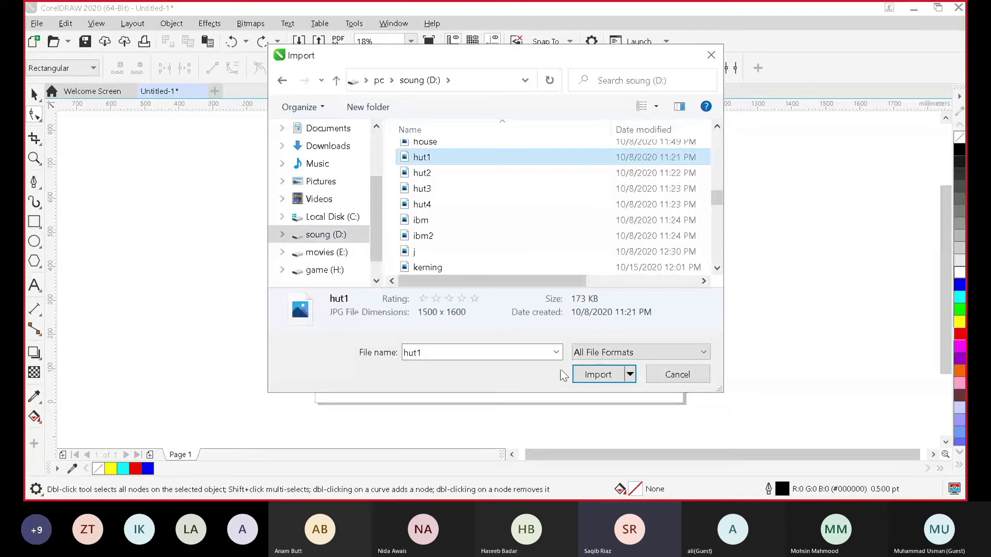
click(594, 373)
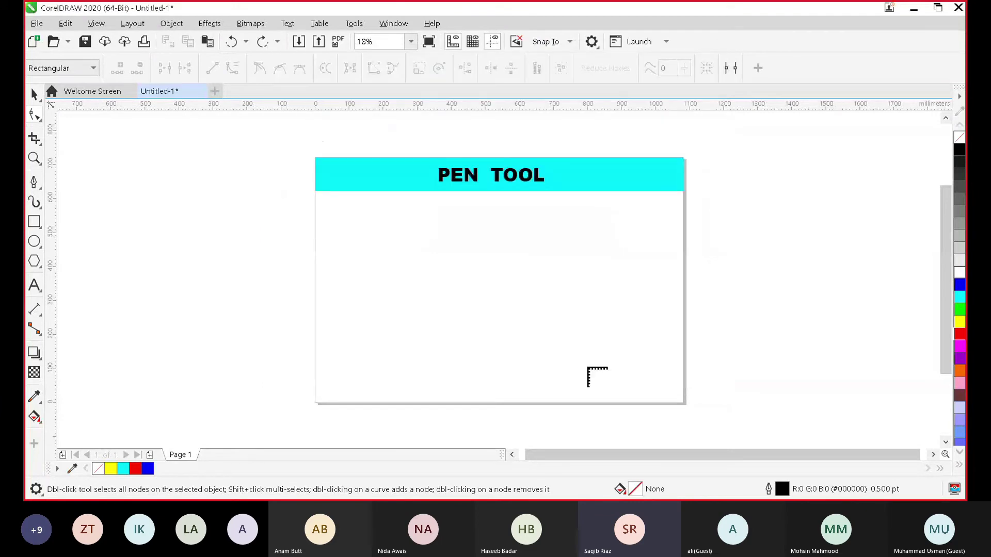
drag(376, 228, 638, 403)
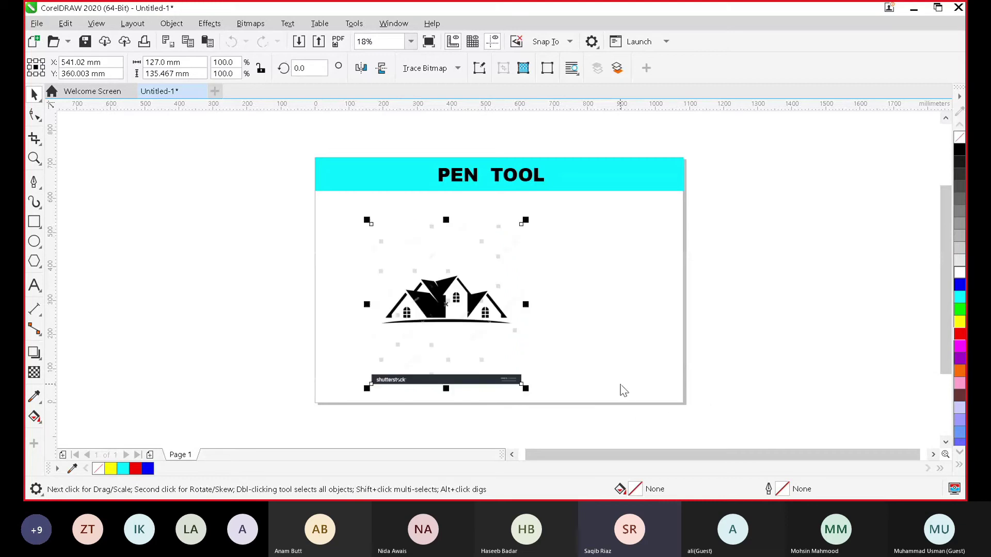
Enlarge the imported house image to about 472 by 504 mm and position it just below the heading.
drag(452, 288, 506, 281)
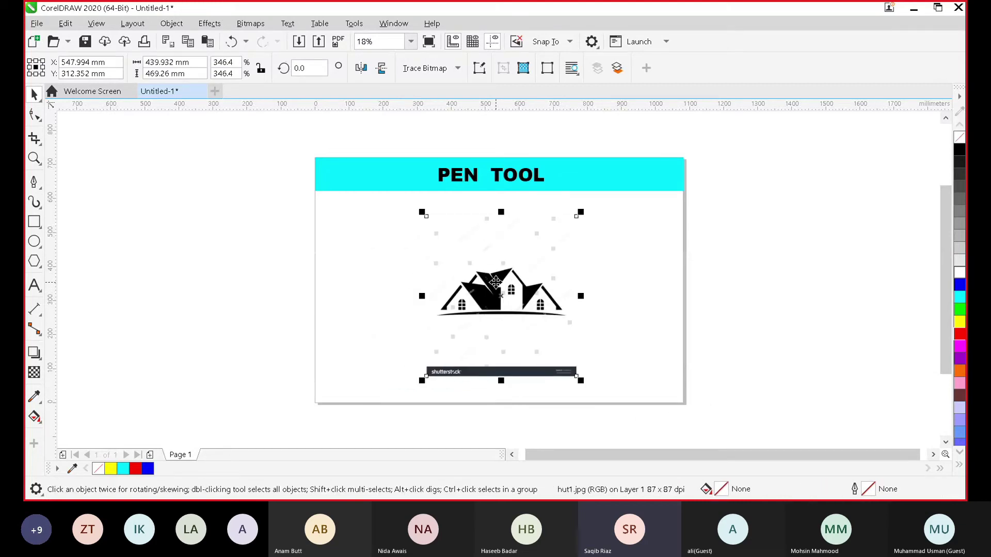
drag(405, 381, 229, 392)
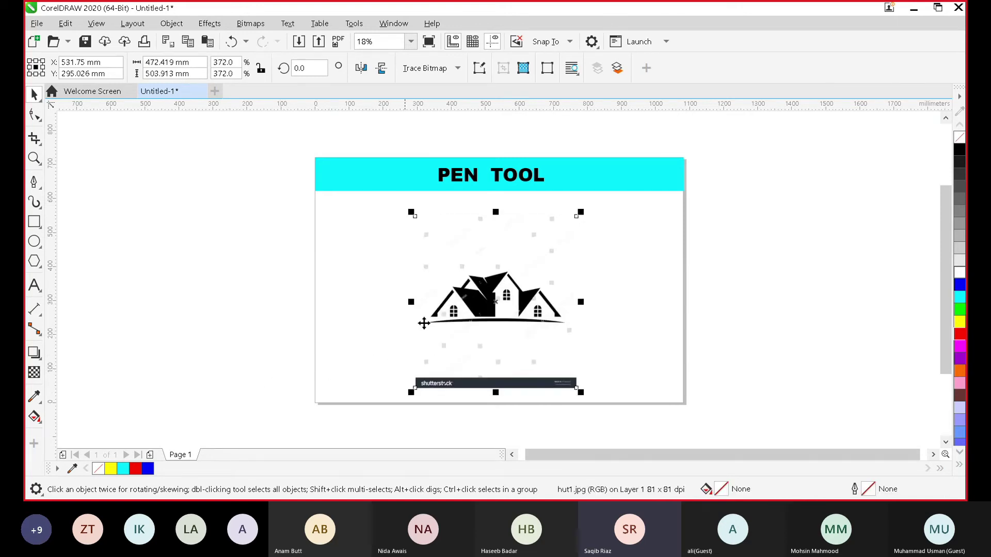
drag(420, 323, 410, 280)
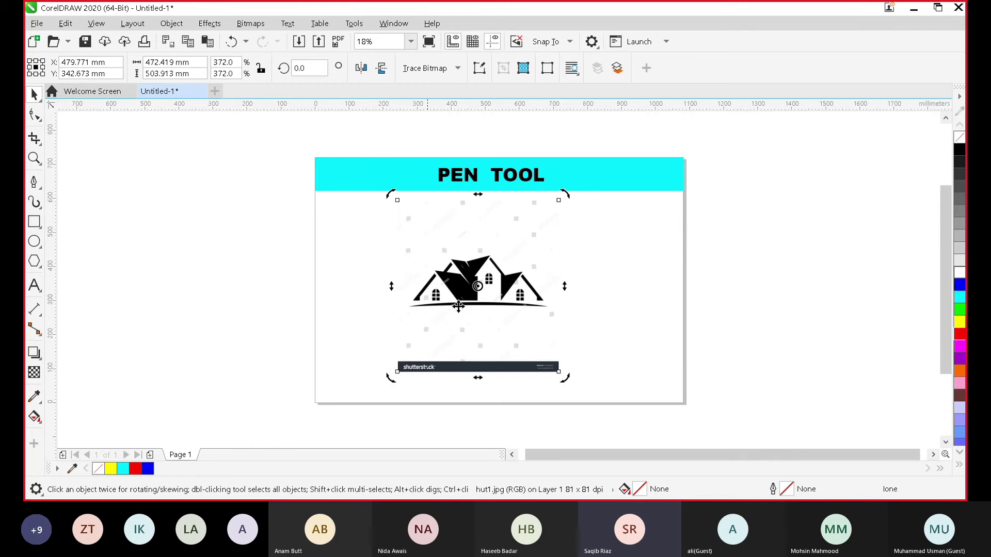
click(673, 312)
Apply a uniform transparency of 50 to the house image.
scroll(556, 272, up, 2)
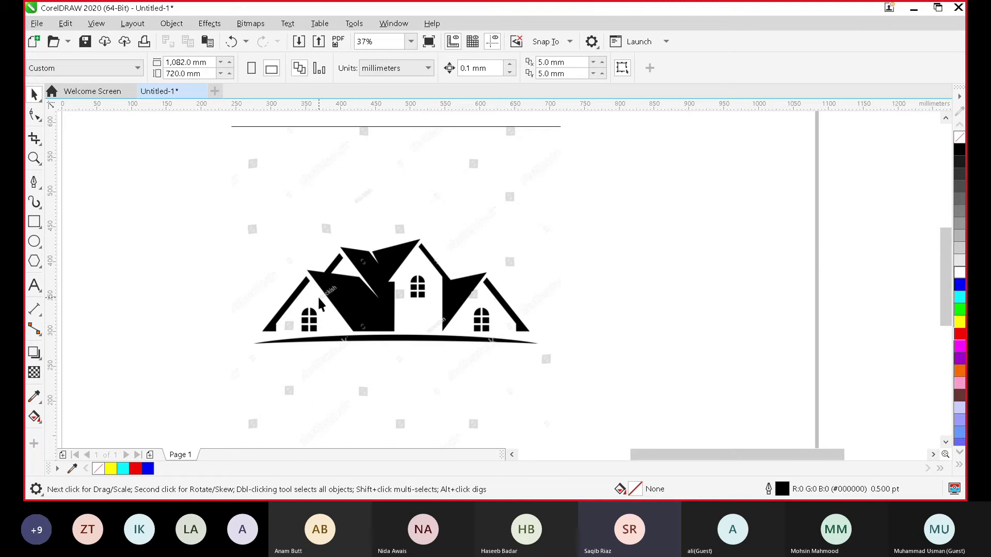
scroll(376, 270, down, 2)
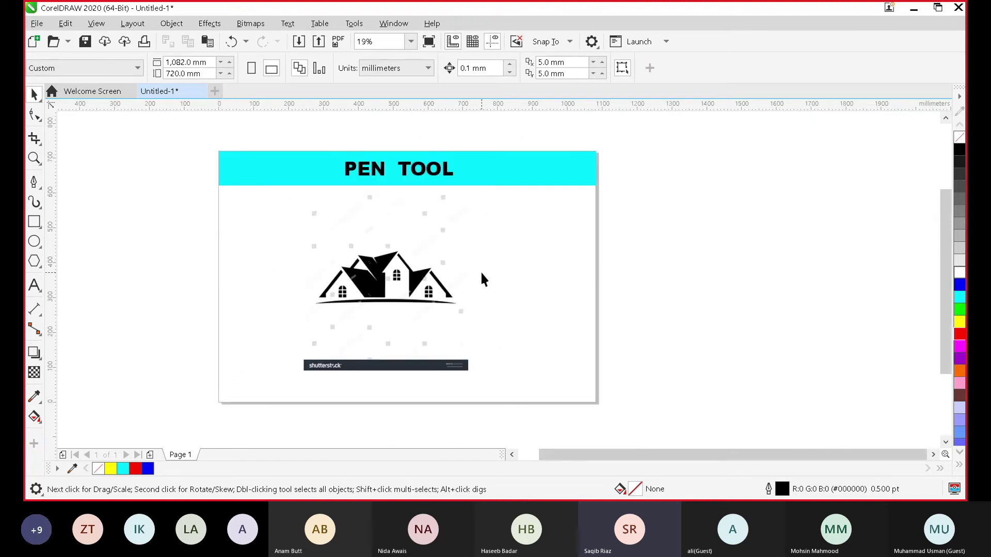
scroll(481, 279, up, 2)
drag(726, 453, 700, 461)
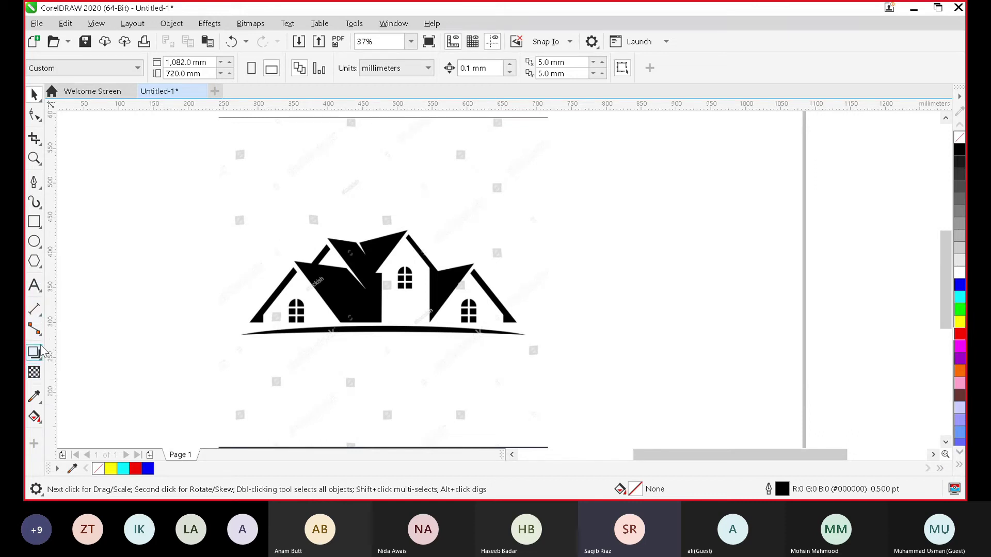
click(34, 372)
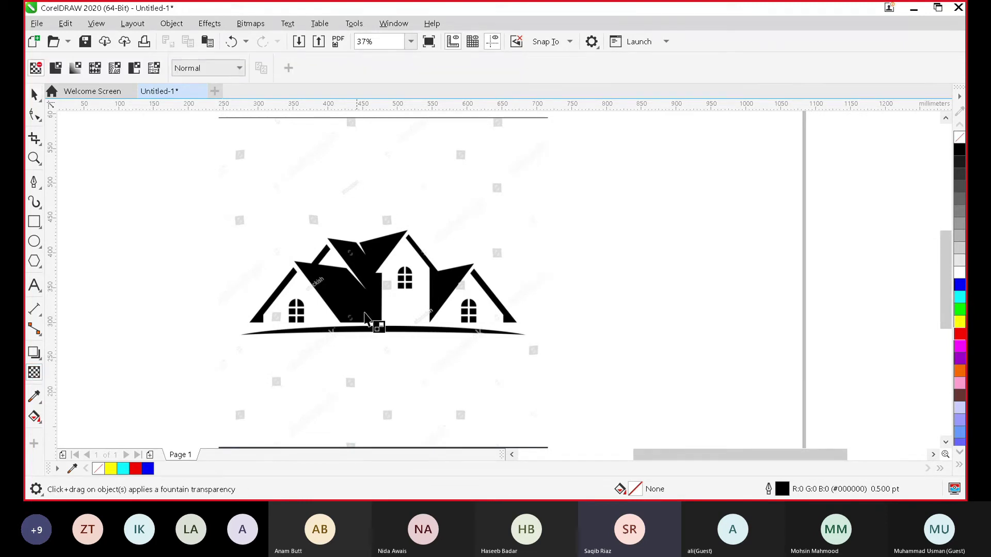
click(433, 297)
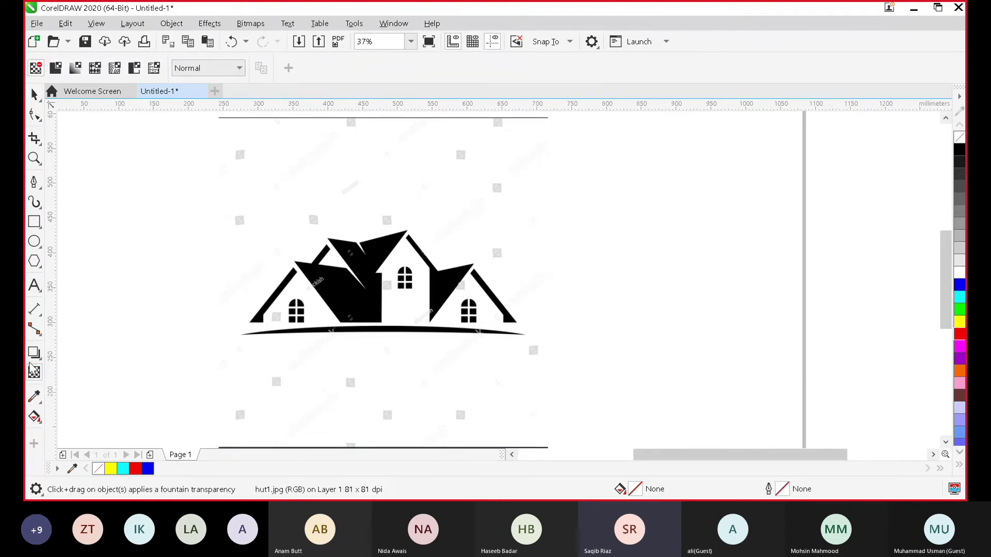
click(58, 70)
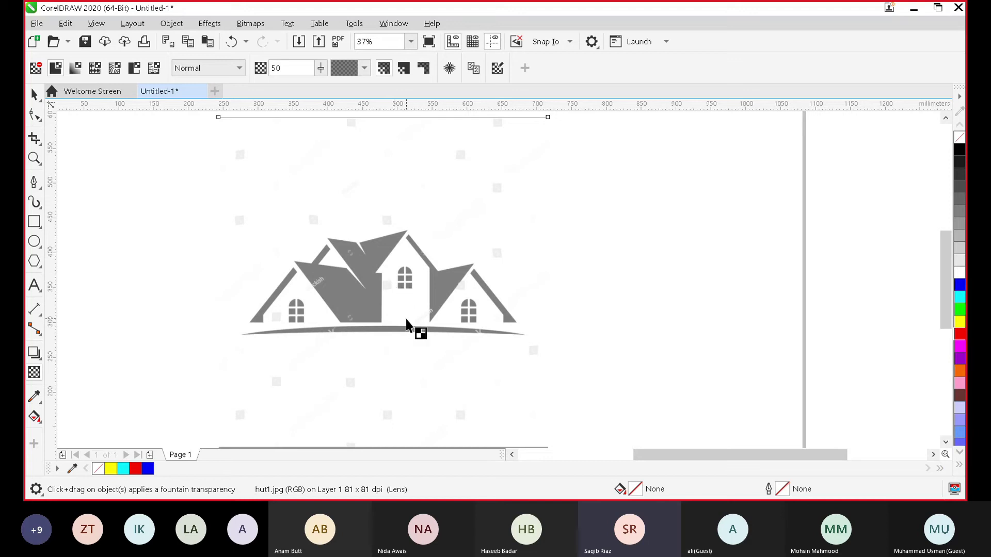
Lock the semi-transparent house image in place and clear the selection.
right_click(441, 280)
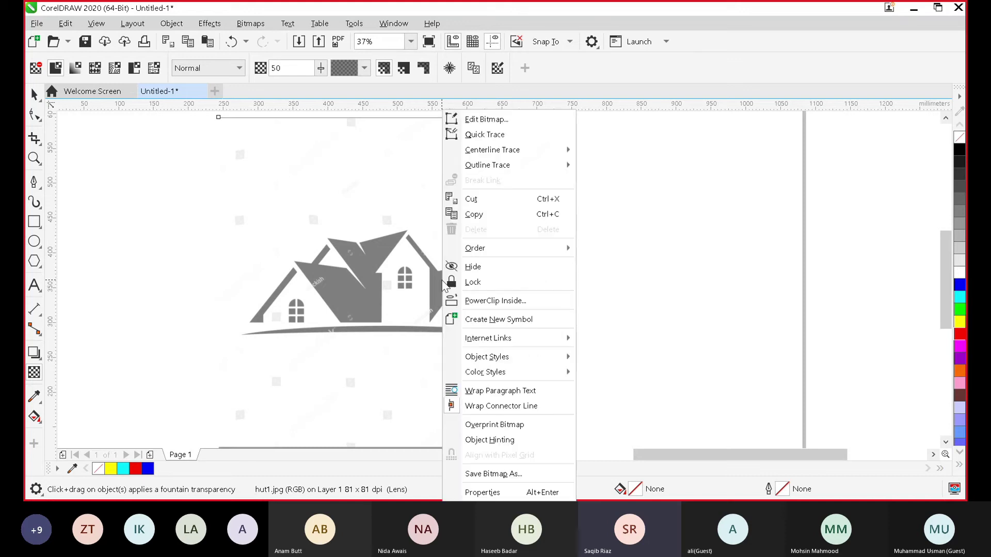
click(473, 282)
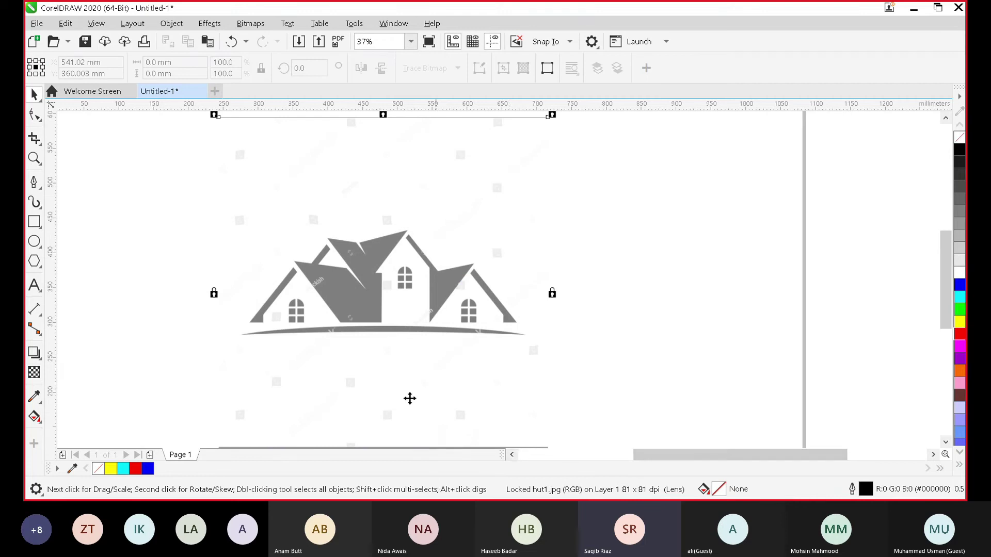
scroll(590, 294, down, 2)
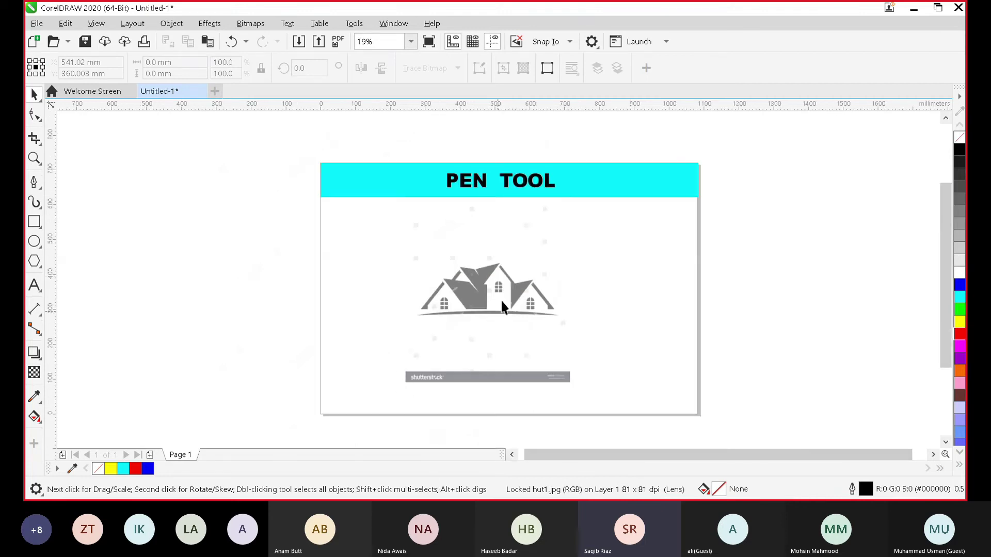
key(Escape)
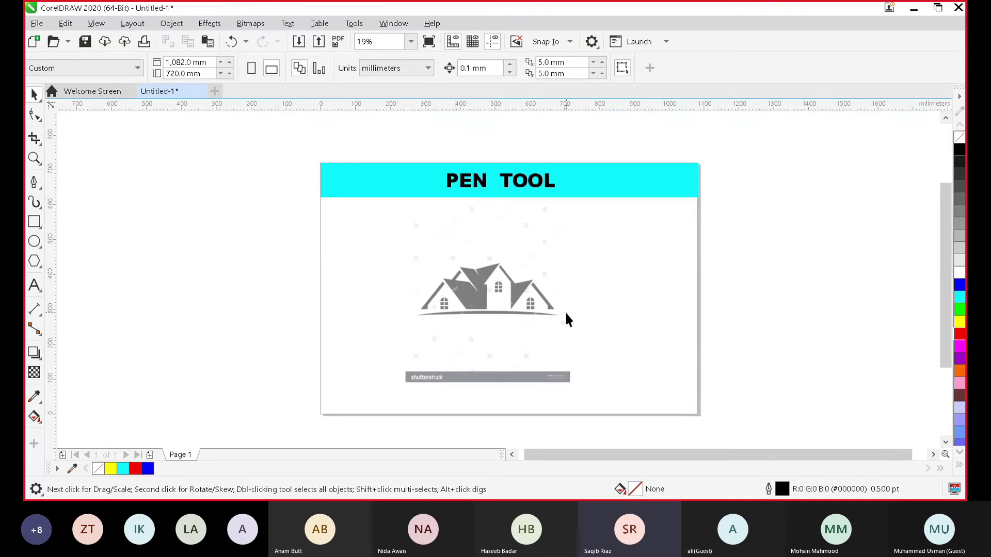
scroll(566, 319, up, 2)
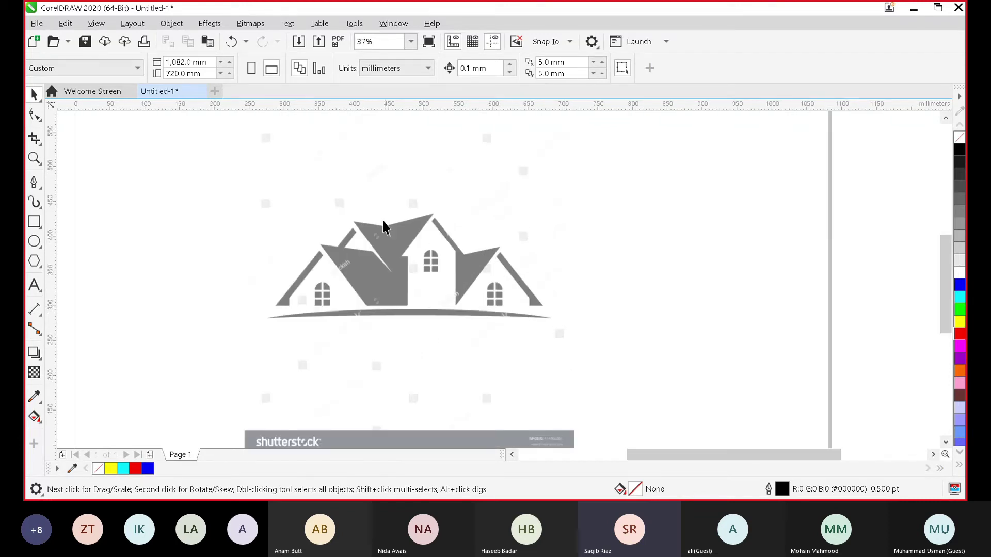
scroll(335, 271, down, 2)
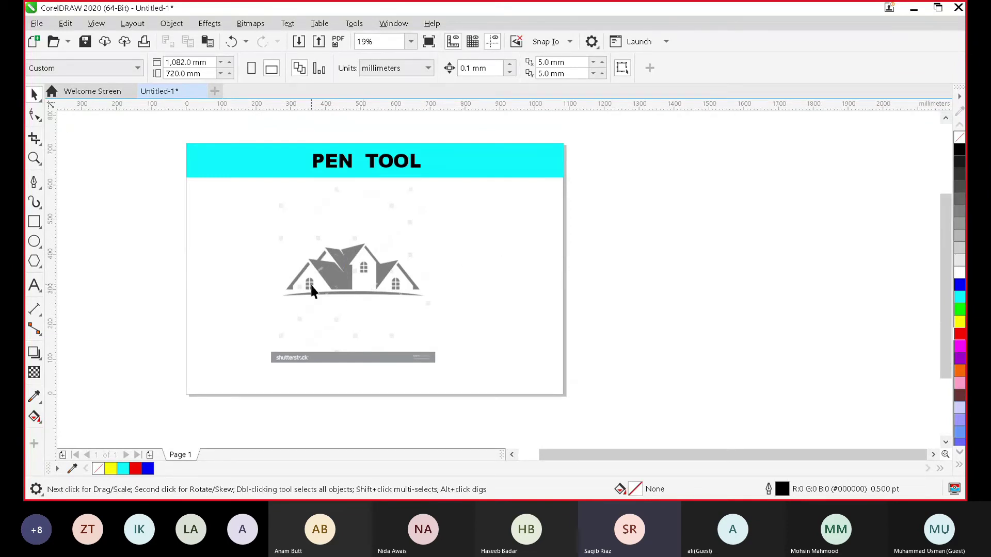
Try to trace the leftmost roof slope of the house image as a closed five-point Pen tool outline, and undo it.
scroll(311, 291, up, 2)
scroll(324, 279, up, 2)
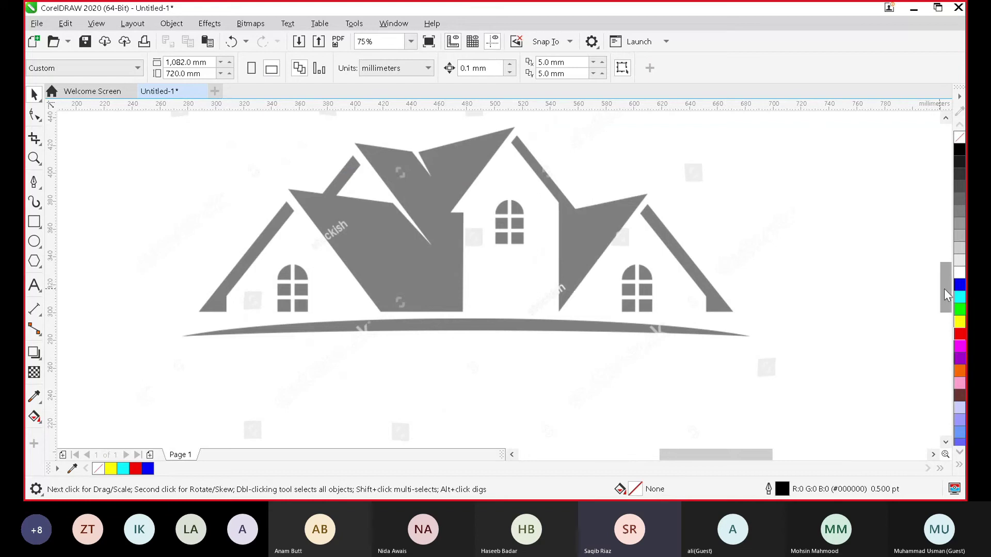
drag(943, 289, 943, 279)
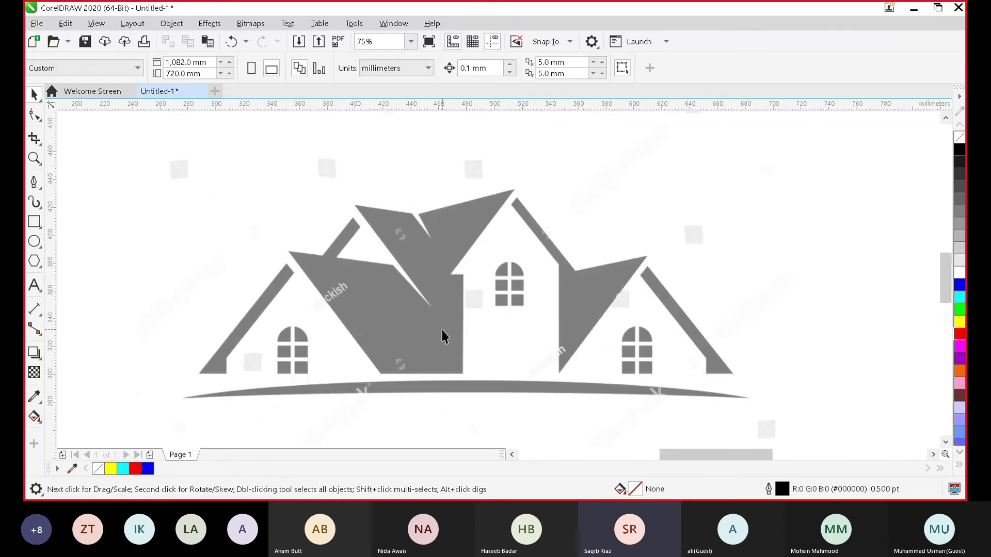
click(36, 183)
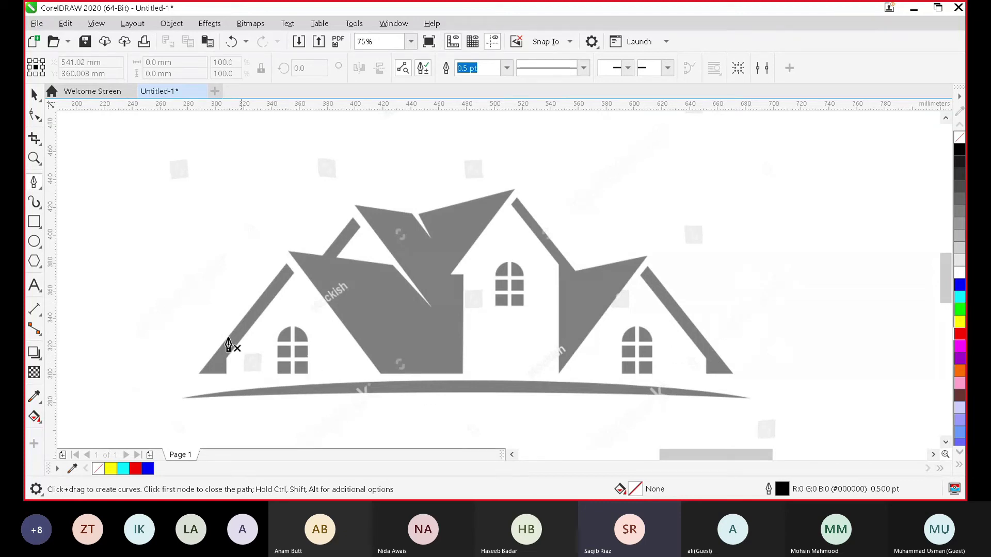
click(200, 373)
click(286, 265)
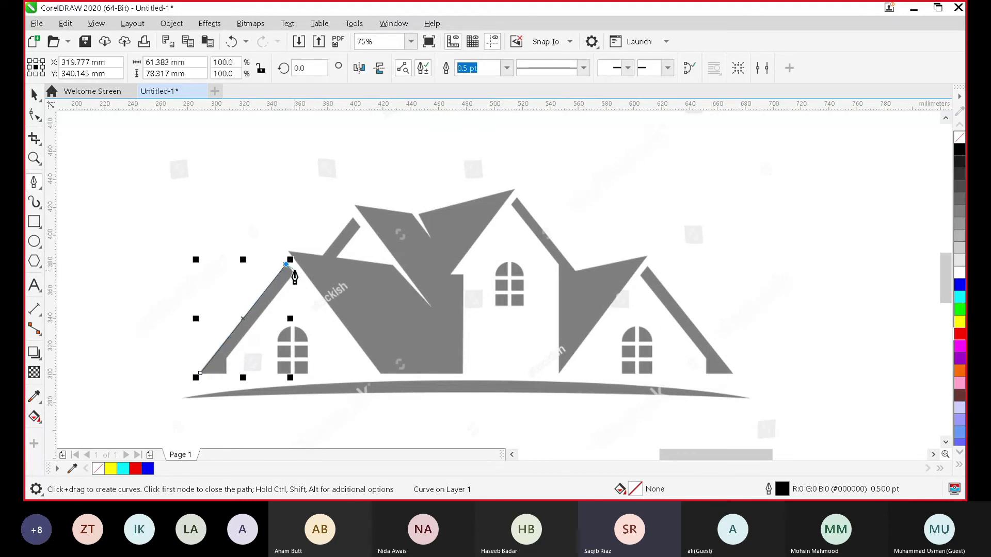
click(293, 274)
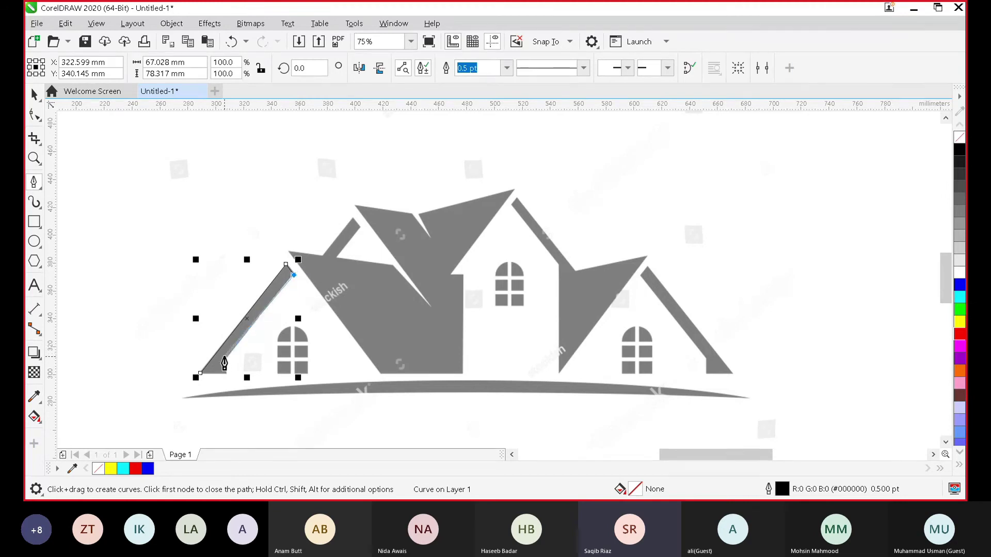
click(224, 359)
click(225, 373)
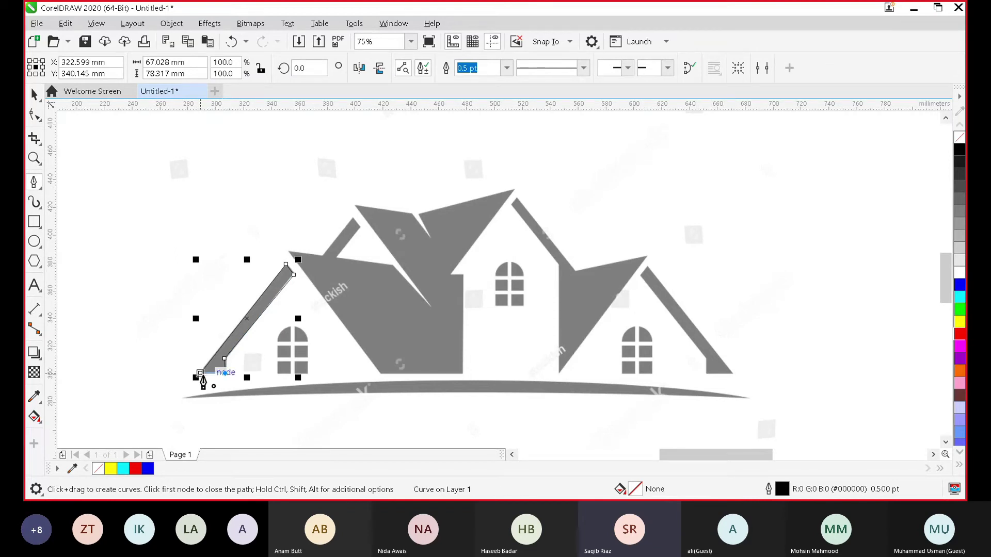
click(200, 372)
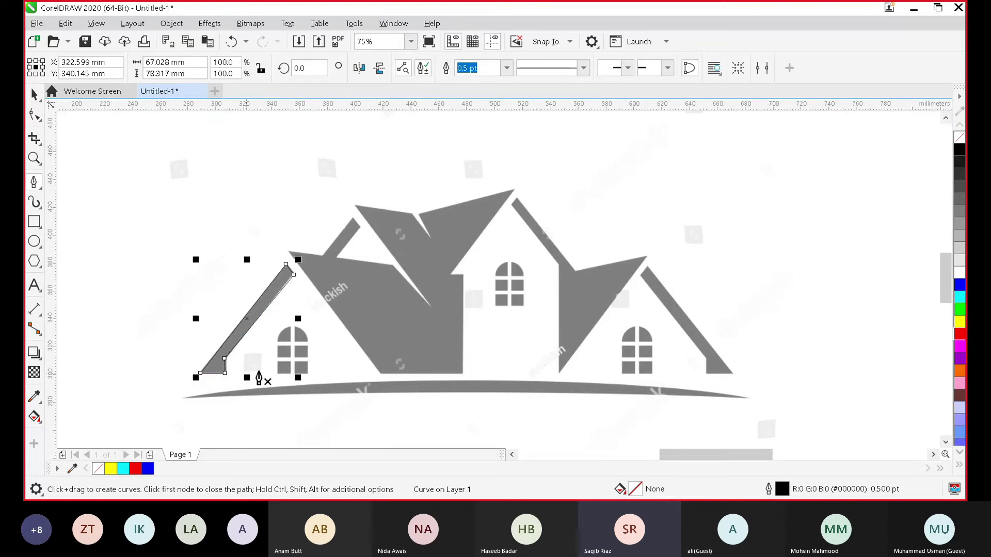
scroll(262, 310, up, 2)
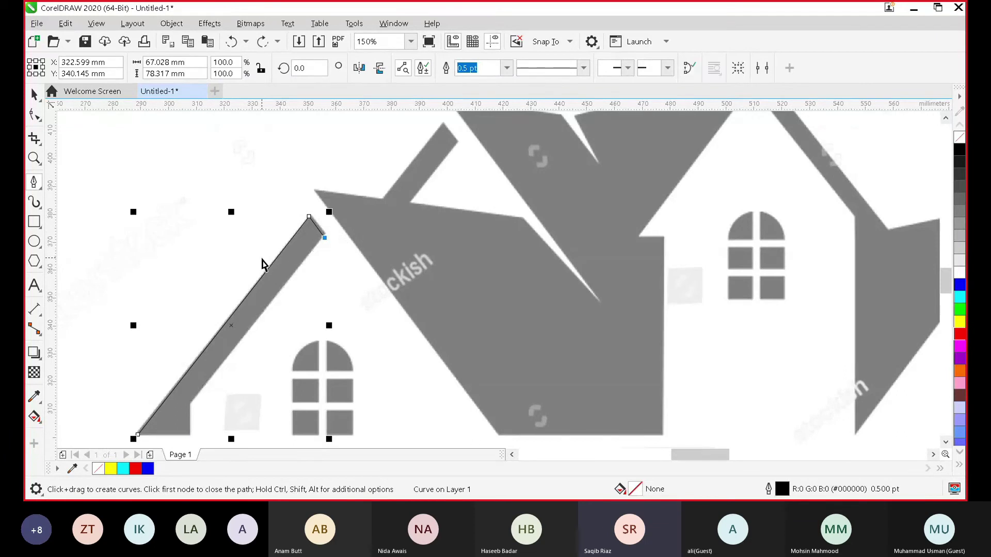
key(ctrl+z)
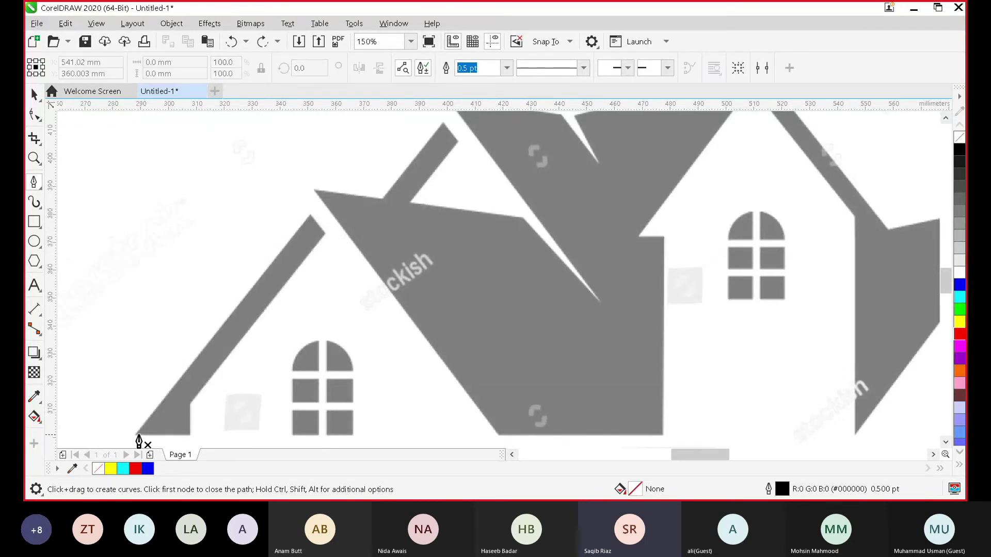
Trace the leftmost roof slope with the Pen tool as a closed five-point outline of about 68 by 78 mm.
click(136, 433)
click(309, 218)
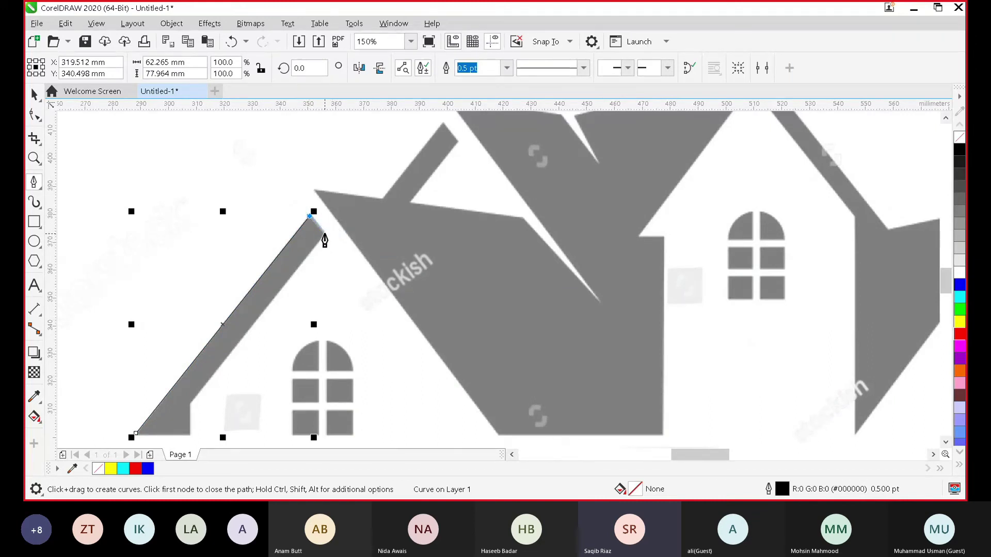
click(324, 234)
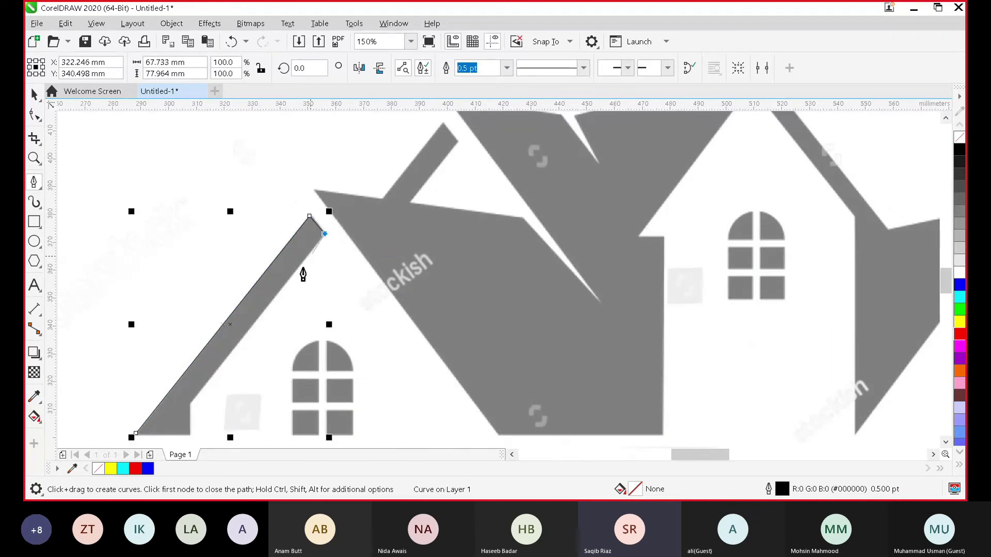
click(190, 402)
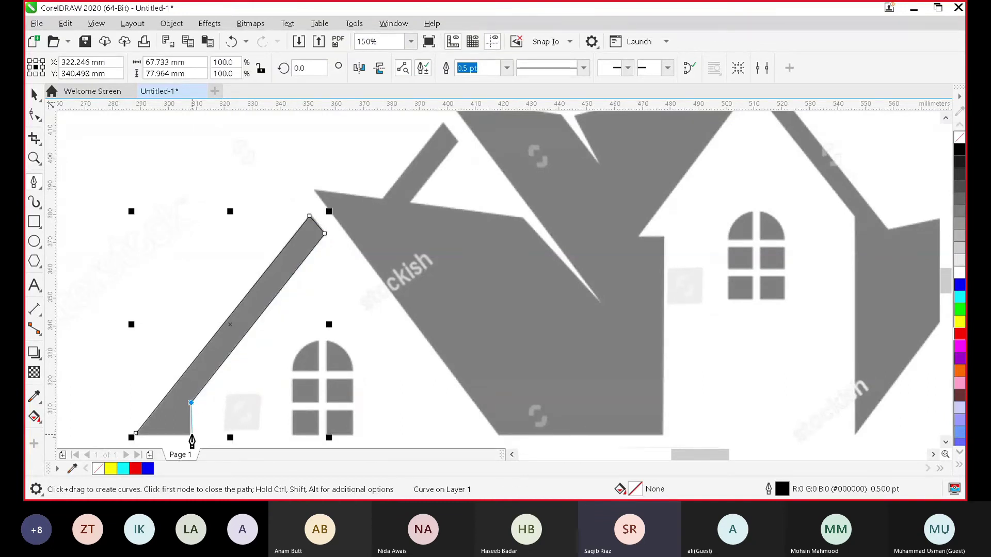
click(191, 434)
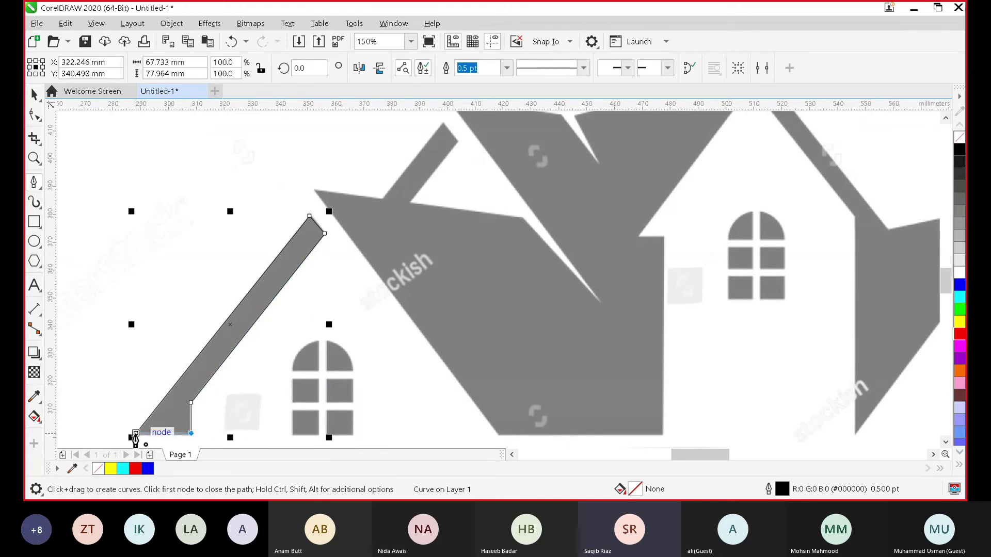
click(135, 433)
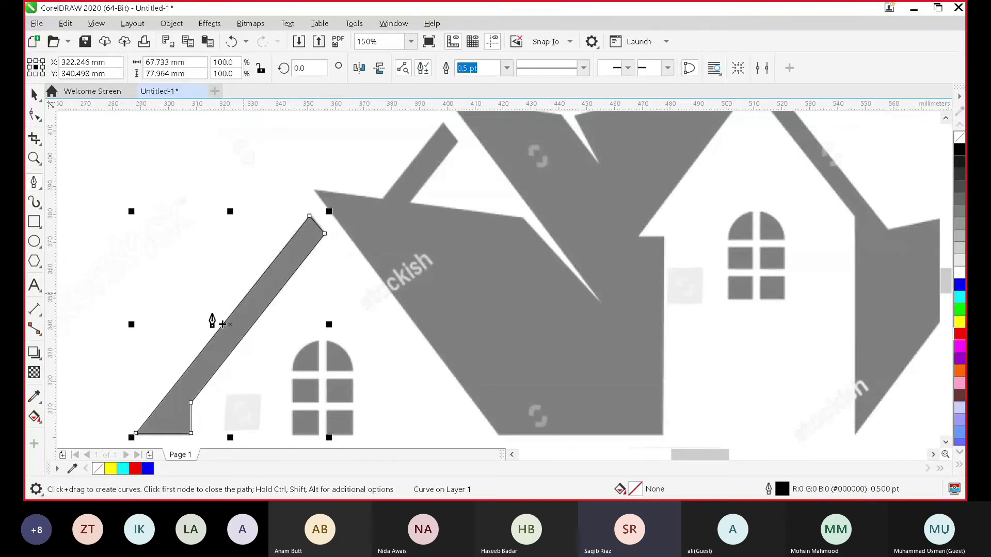
Try to fill the traced left roof slope with the gray #7F7F7F sampled from it, and undo the fill.
click(35, 398)
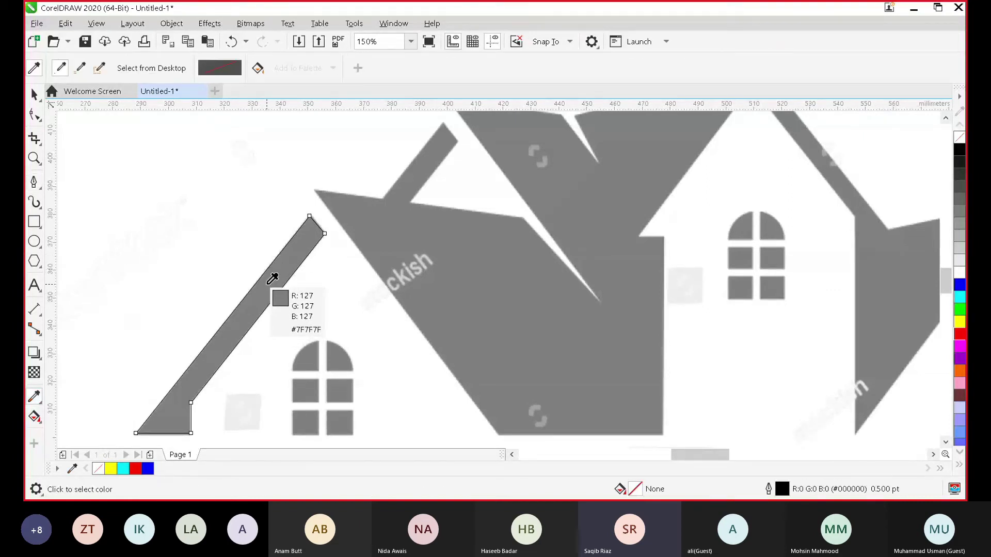
click(269, 282)
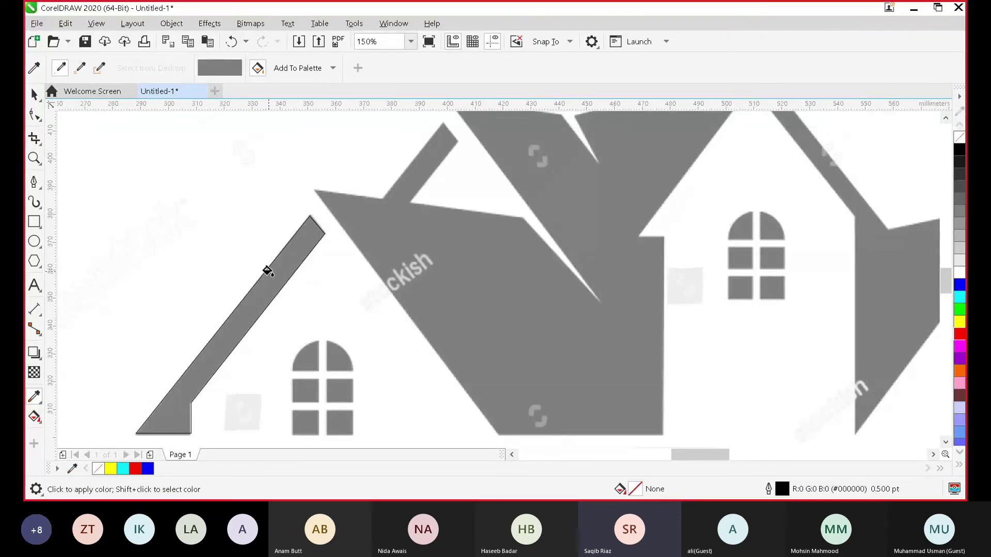
click(265, 283)
key(ctrl+z)
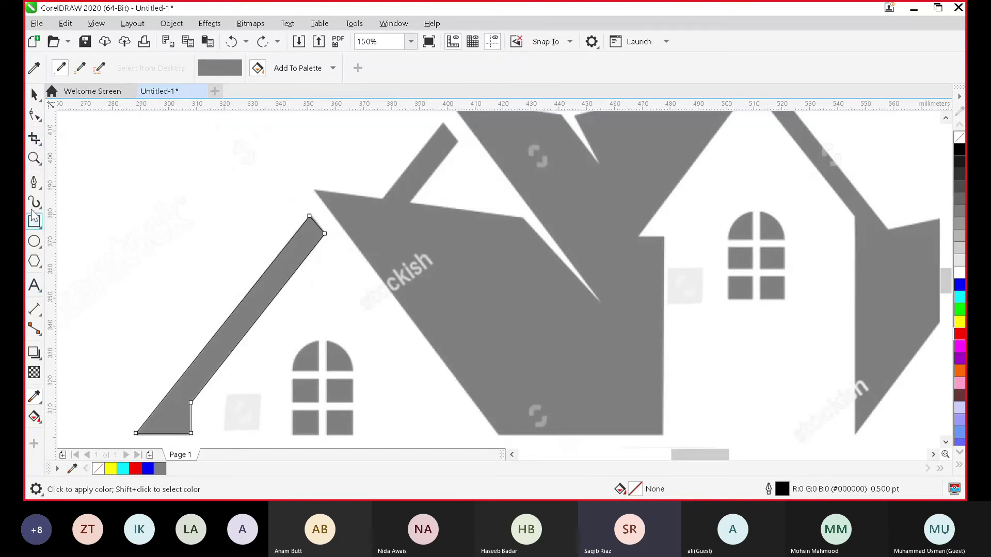
Start a Pen outline of the large central roof from its left tip, along the base and right edge to the inner corner.
click(34, 181)
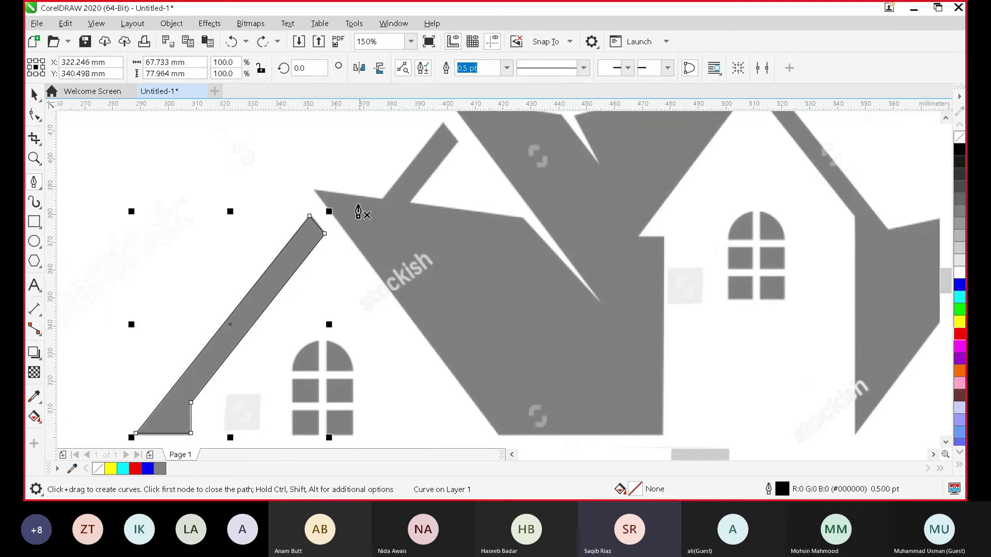
click(314, 191)
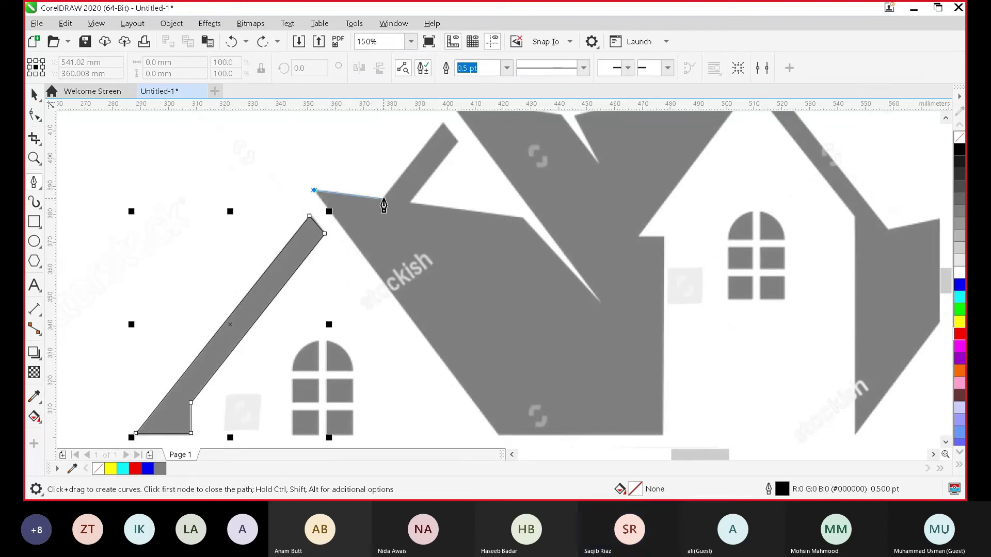
click(500, 436)
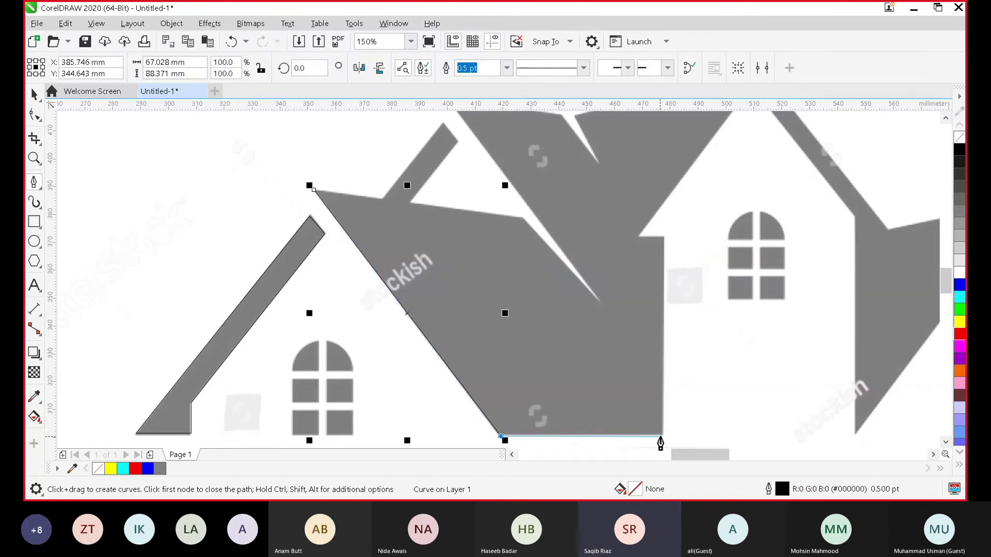
click(663, 436)
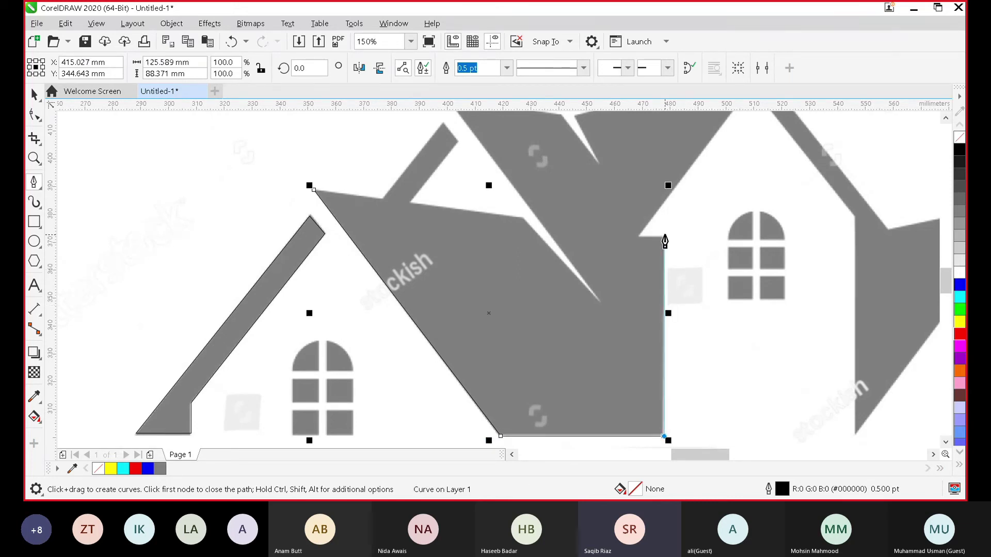
click(664, 238)
click(639, 238)
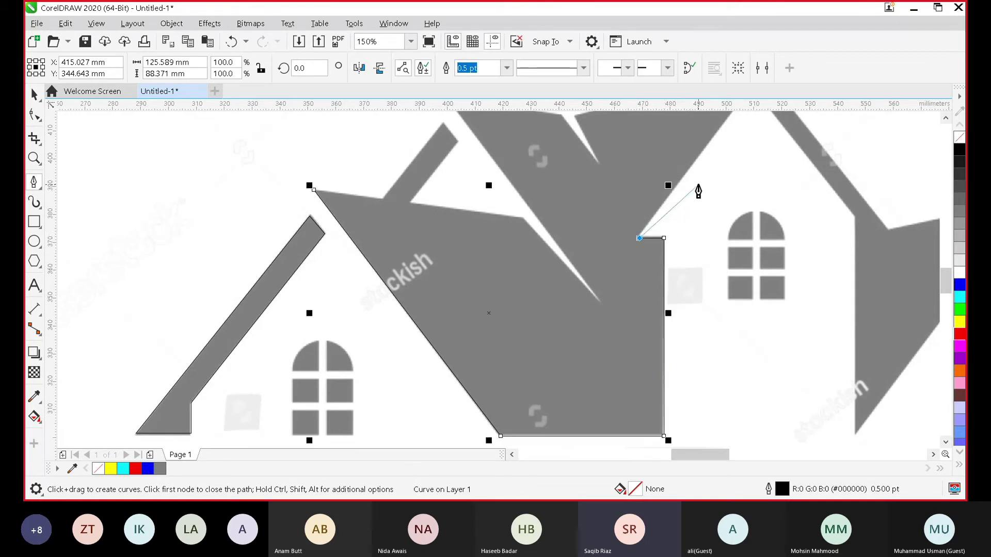
Continue the central roof outline up to the highest peak, around the narrow upper notch and on to the upper-left tip.
scroll(699, 191, down, 2)
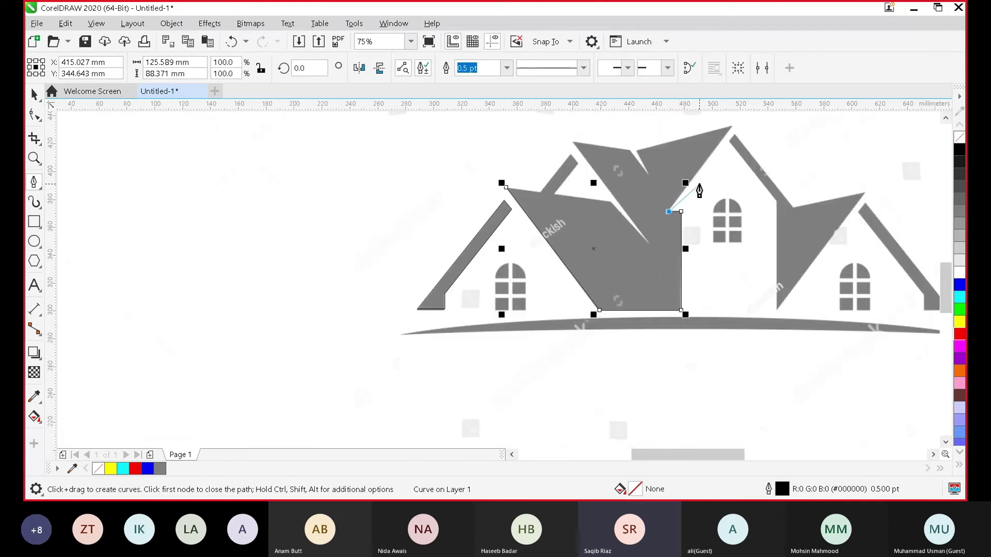
click(733, 126)
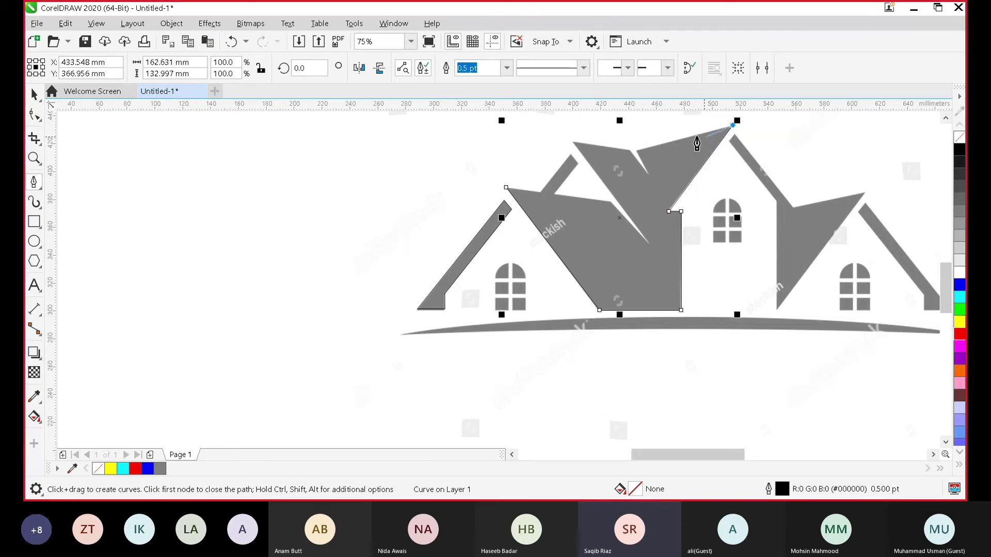
click(638, 151)
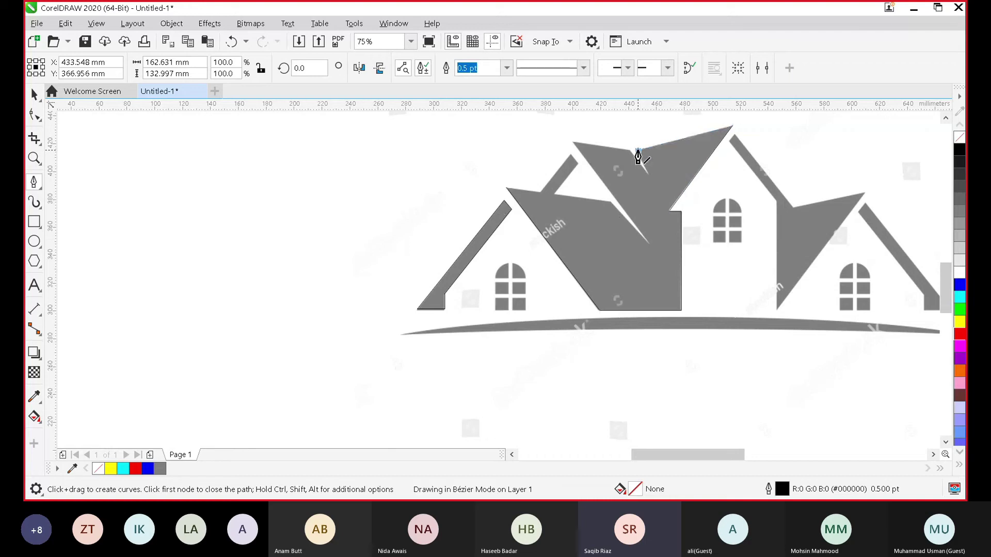
click(650, 176)
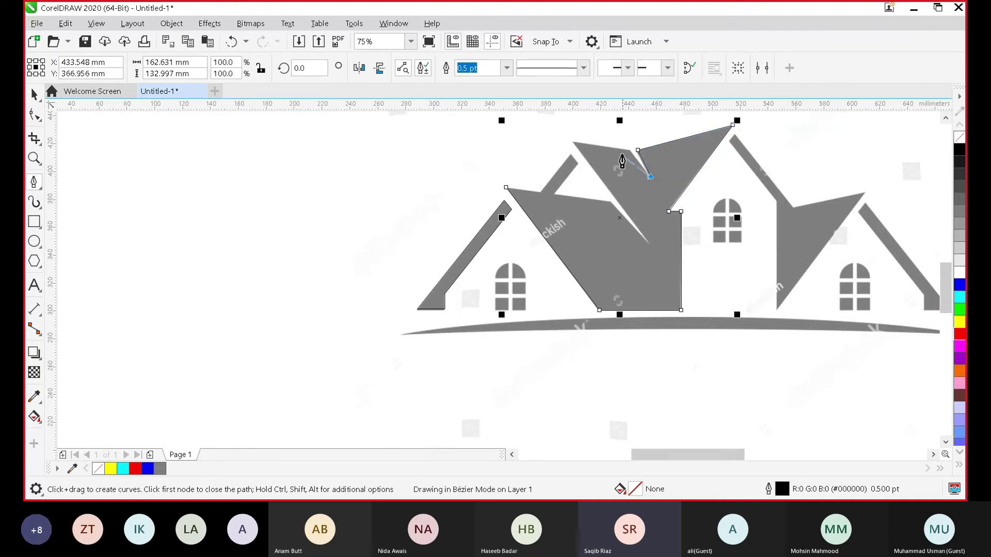
click(629, 151)
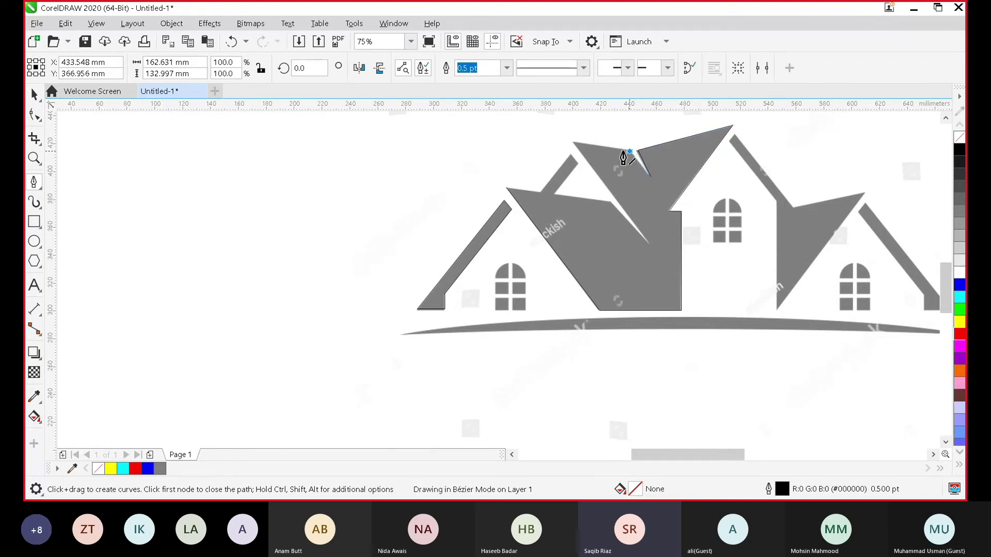
click(572, 144)
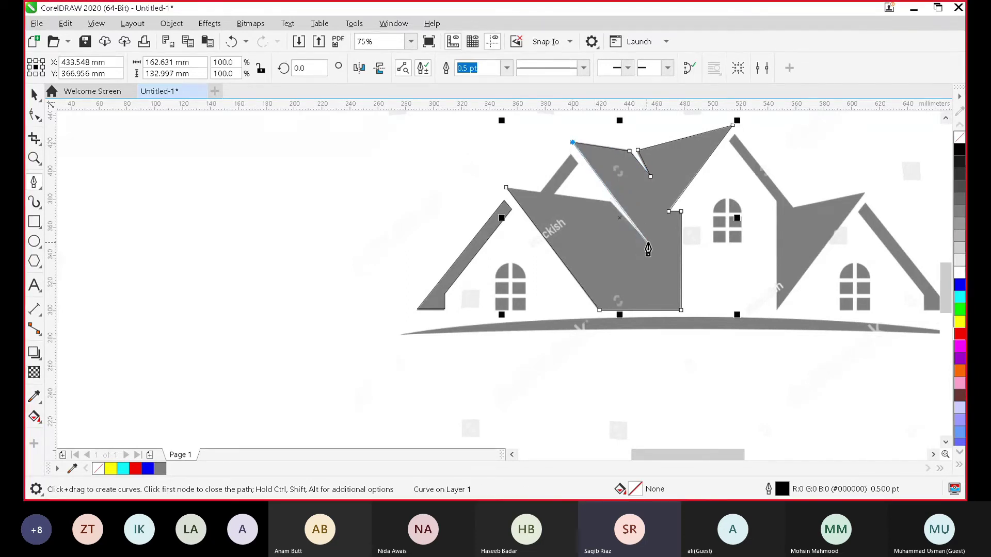
Trace the lower narrow gap and the short slanted beam, and close the central roof outline at its left tip, about 163 by 133 mm overall.
click(648, 243)
click(609, 200)
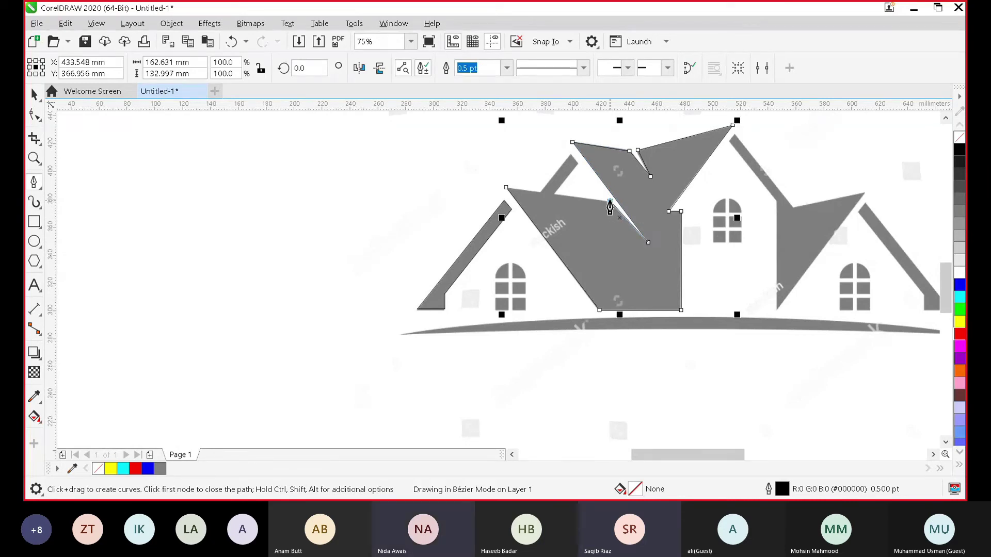
click(556, 193)
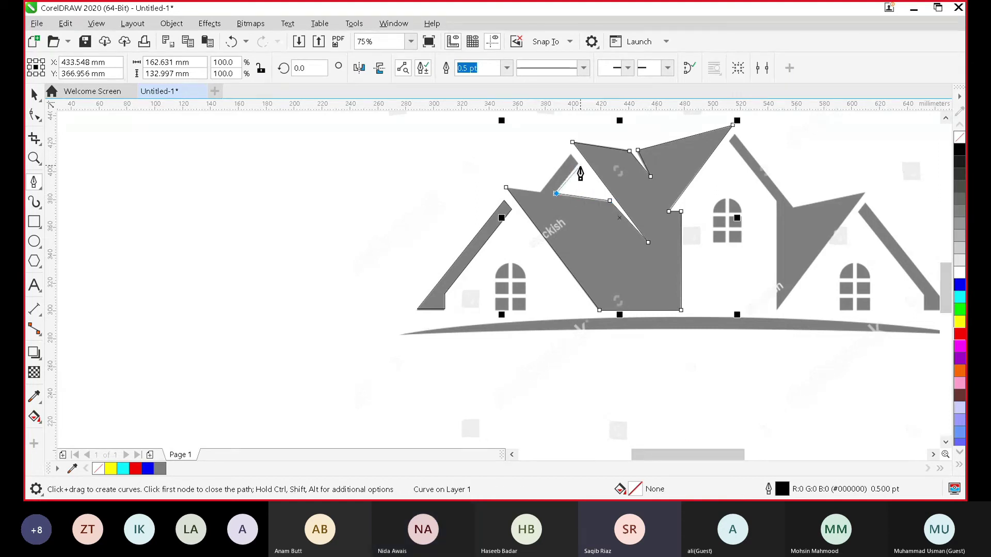
click(576, 164)
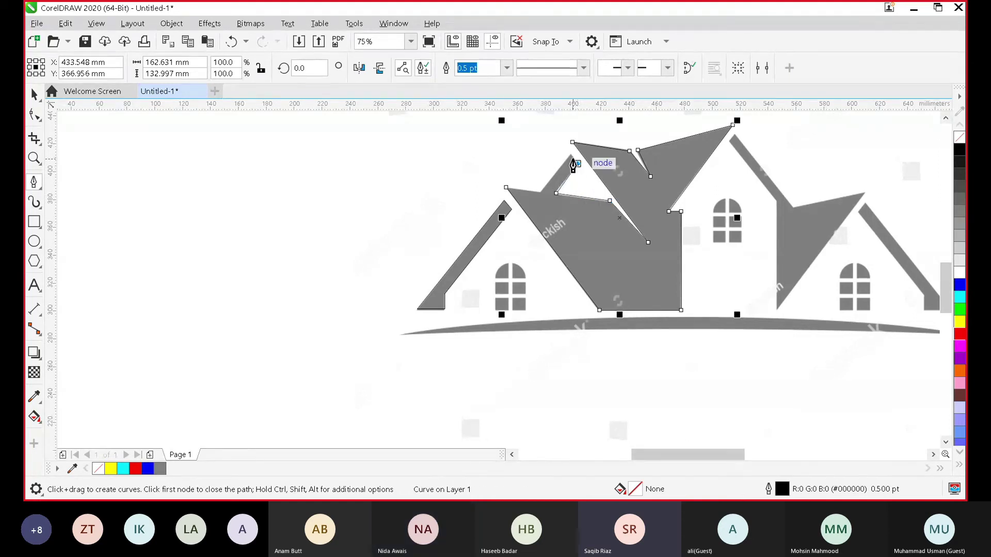
click(570, 154)
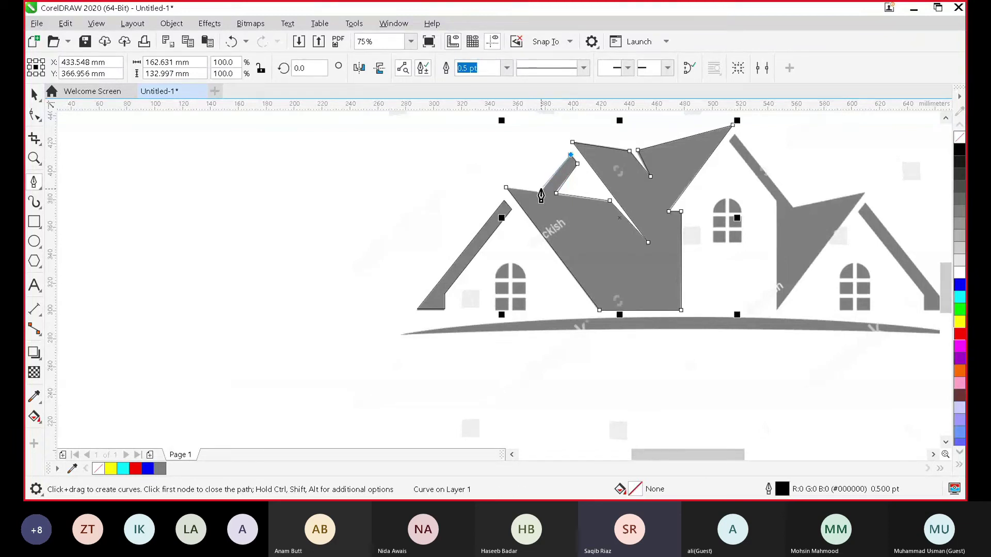
click(505, 188)
Trace the roof just right of the central one as a closed Pen outline, from peak beam to lower tip, about 97 by 126 mm.
scroll(619, 149, right, 3)
click(618, 142)
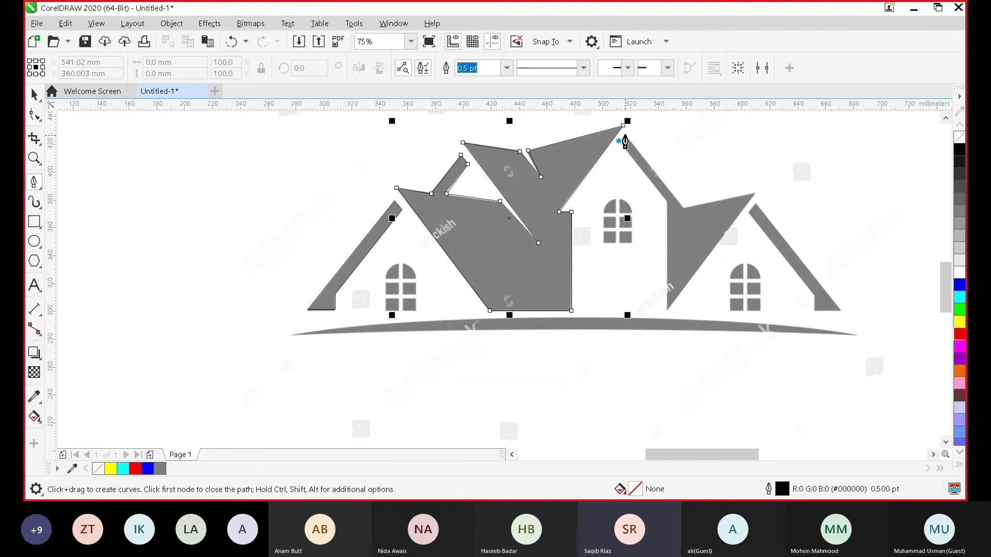
click(625, 135)
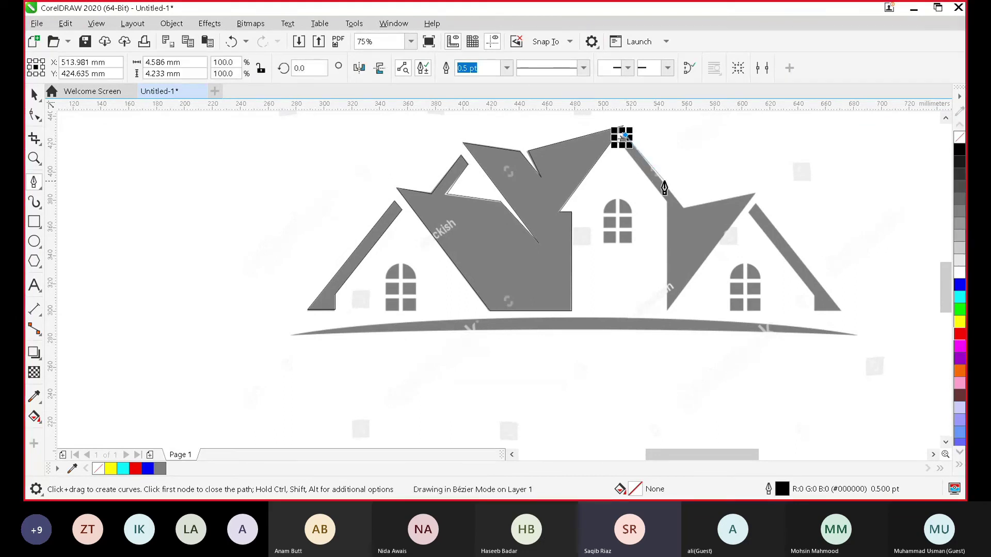
click(684, 208)
click(754, 193)
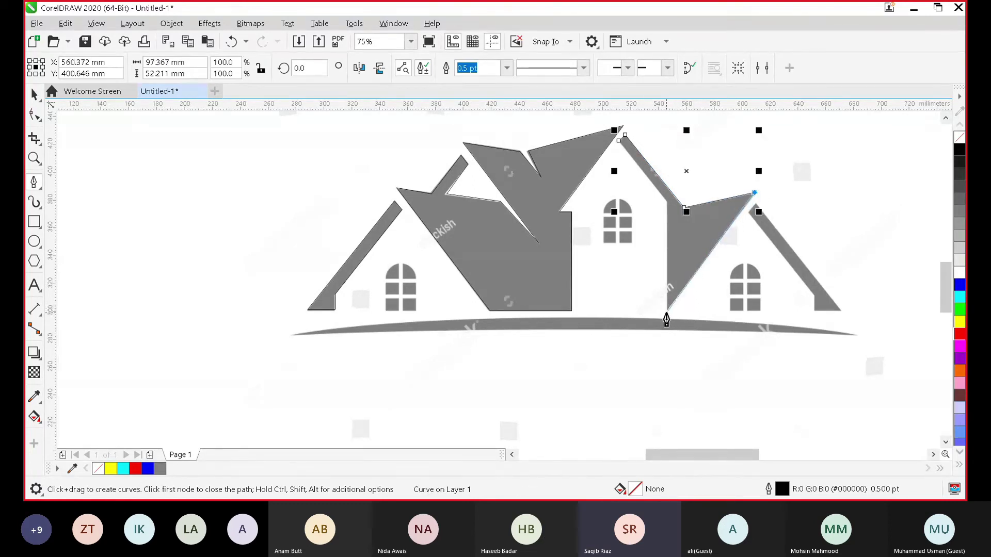
click(665, 311)
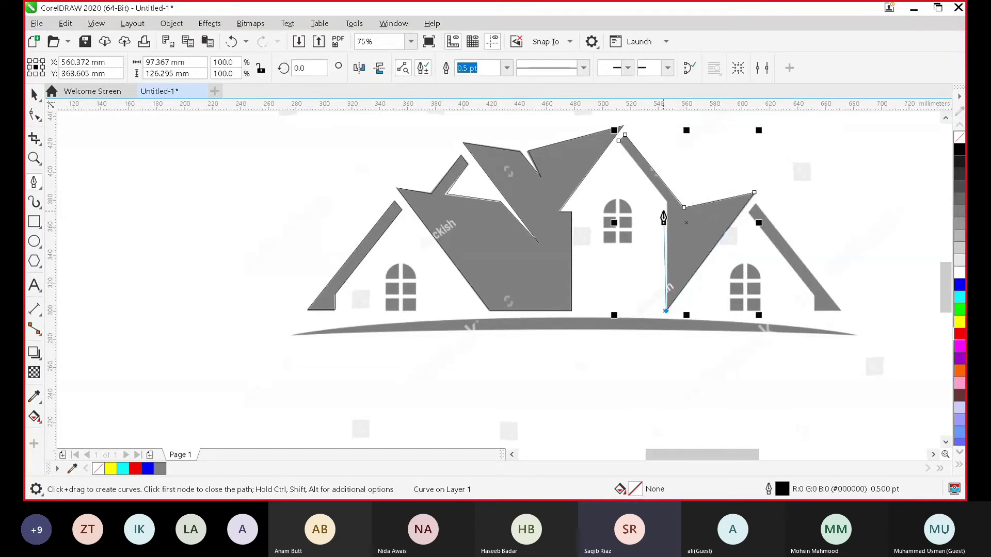
click(662, 199)
click(619, 142)
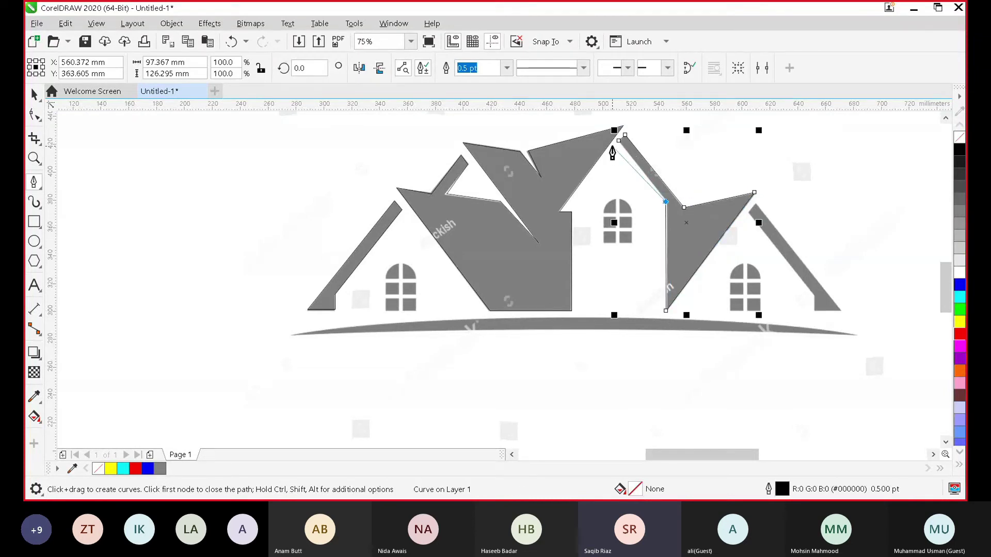
click(619, 141)
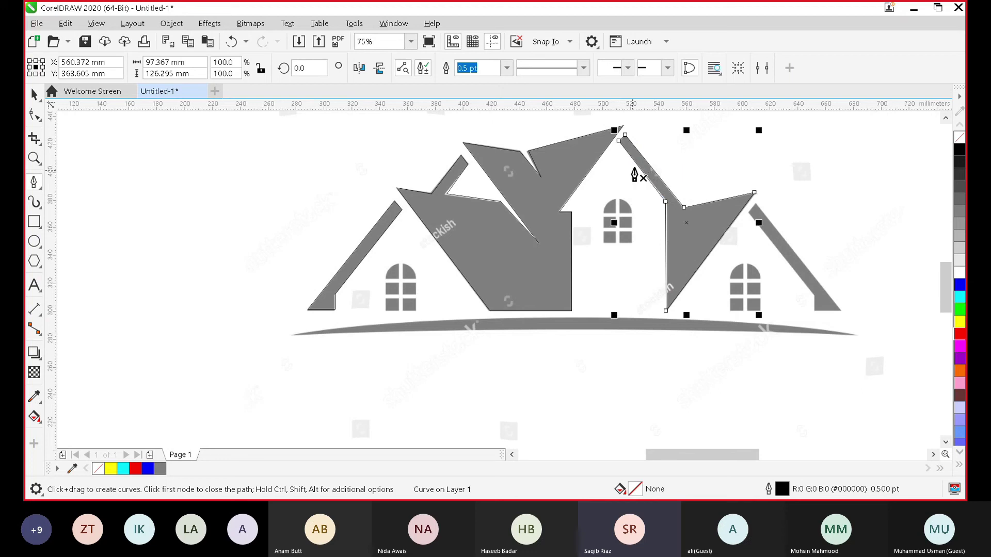
Trace the rightmost narrow roof slope as a closed Pen outline, about 67 by 77 mm overall.
click(813, 311)
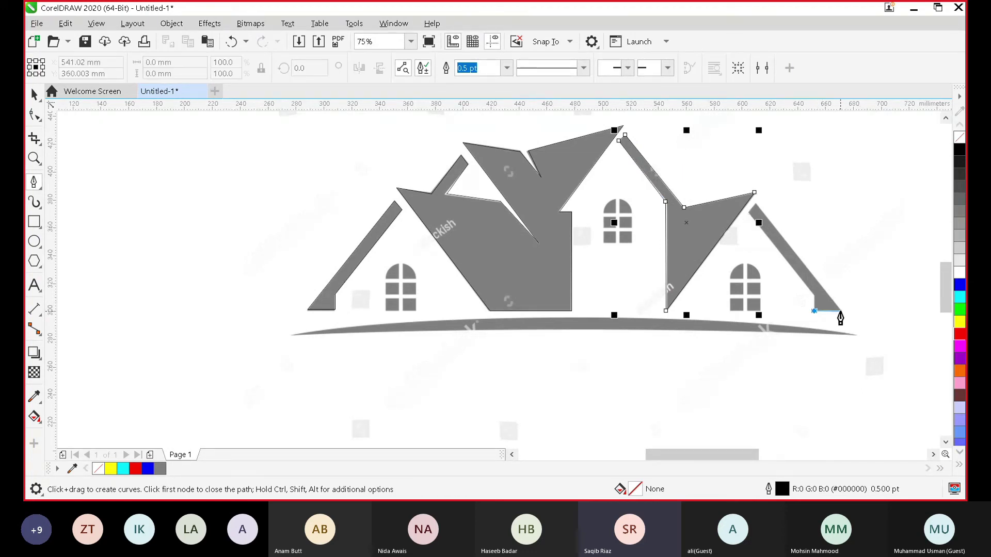
click(841, 311)
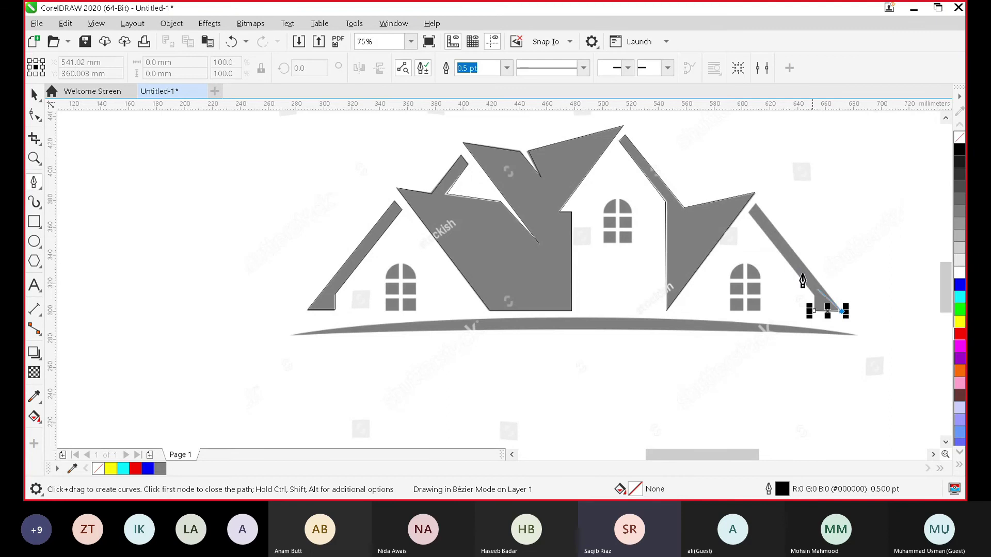
click(755, 205)
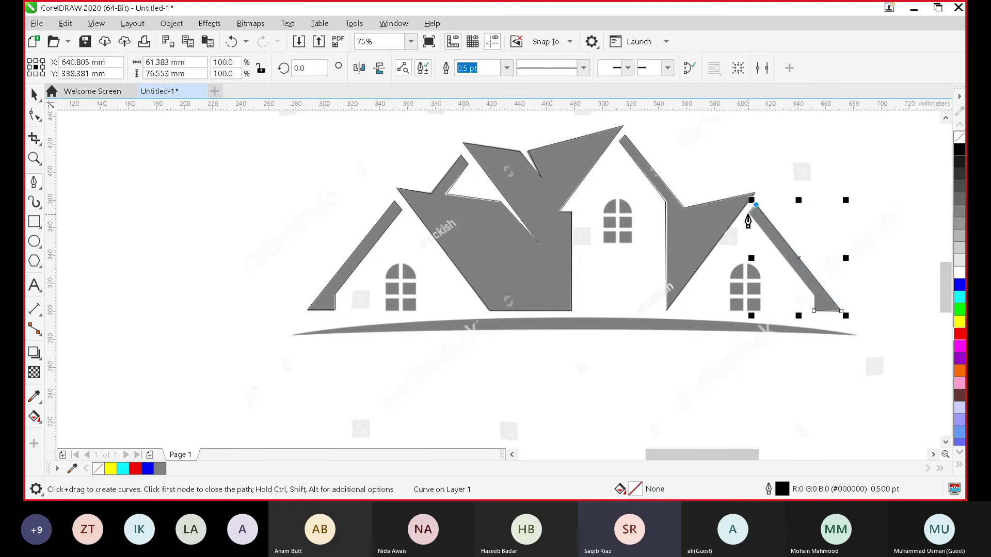
click(748, 212)
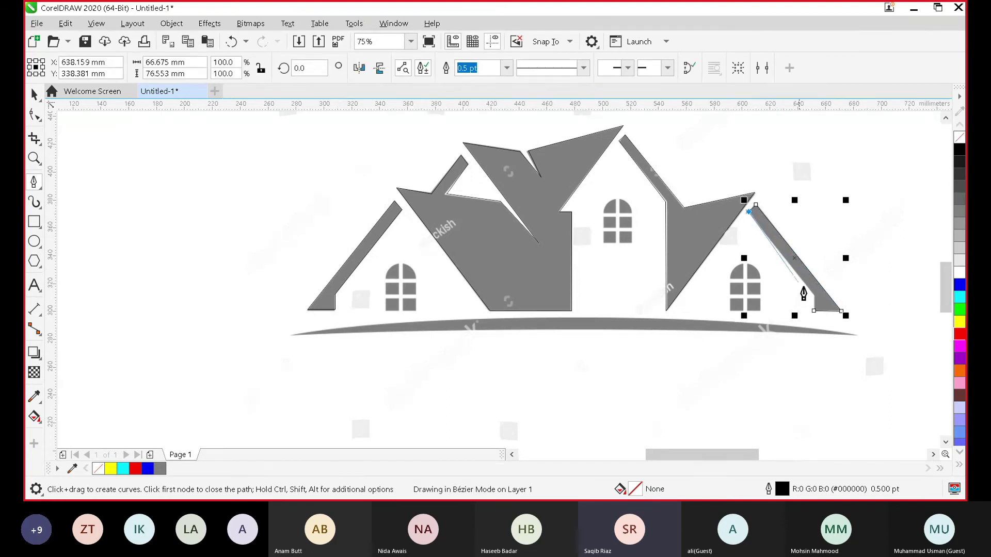
click(815, 295)
click(814, 311)
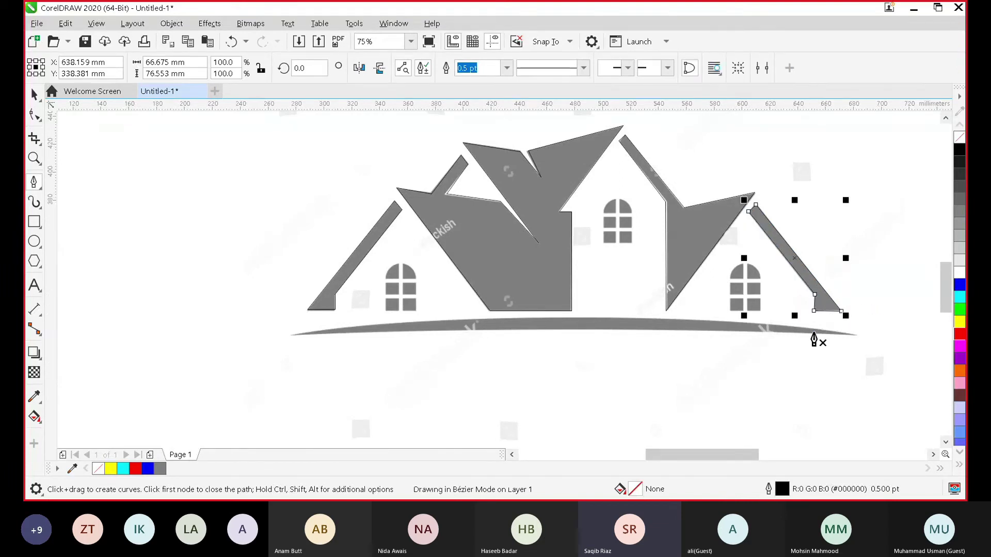
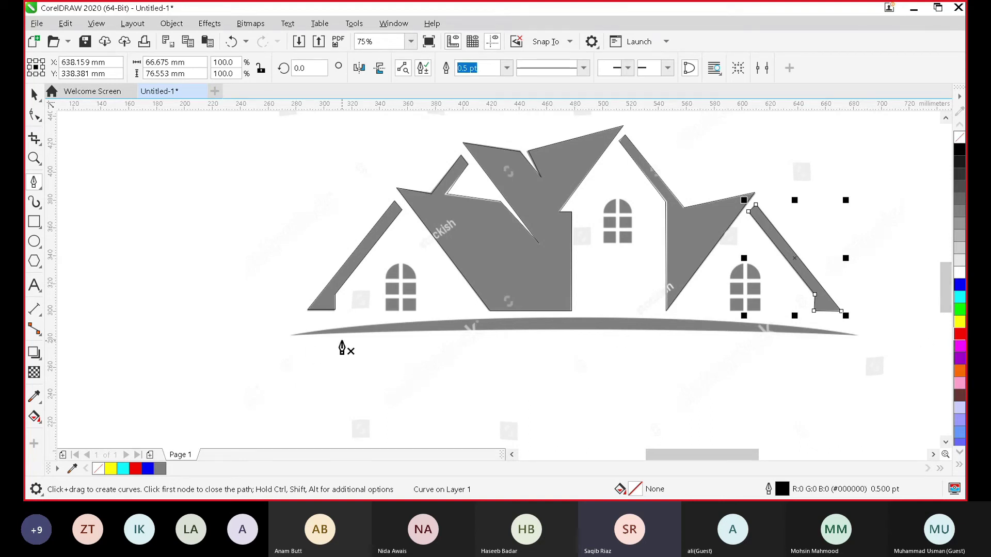
Outline the ground swoosh with a straight lower edge and a curved upper edge, closed at its left tip, about 405 by 14 mm.
click(291, 337)
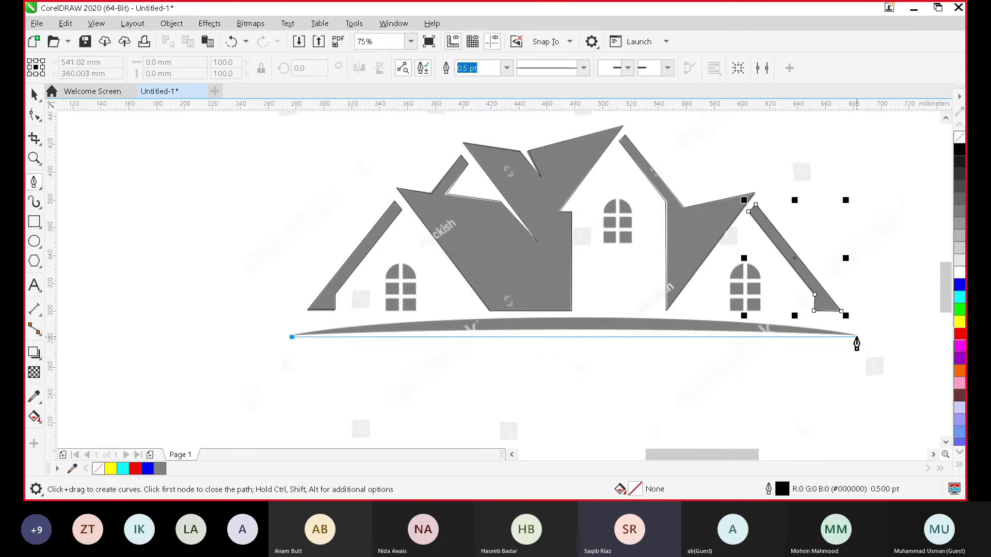
click(856, 337)
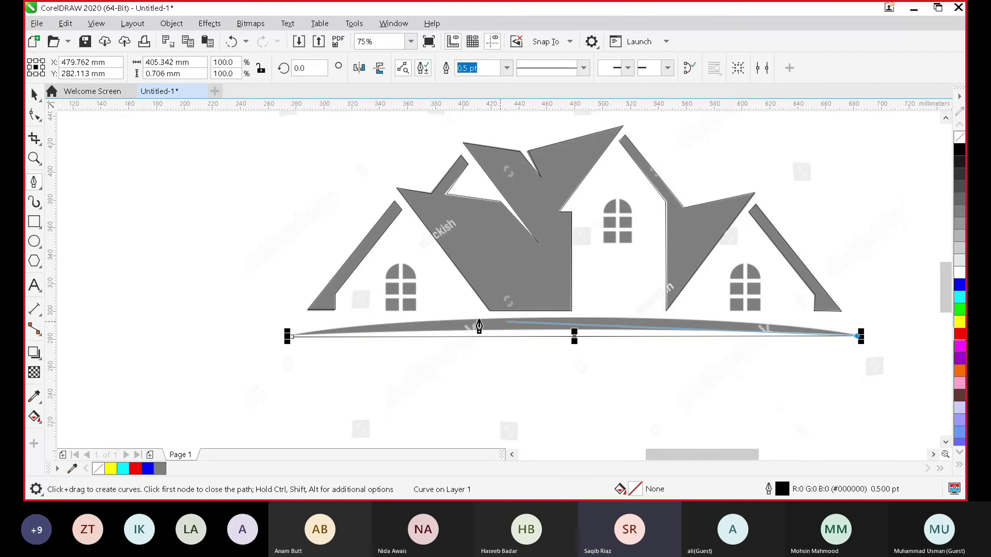
click(289, 337)
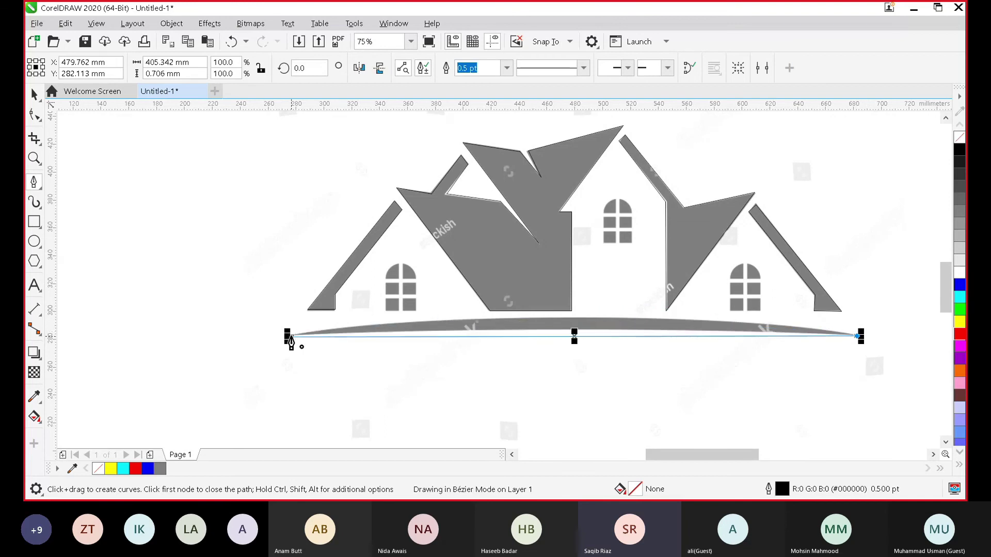
drag(291, 342, 585, 298)
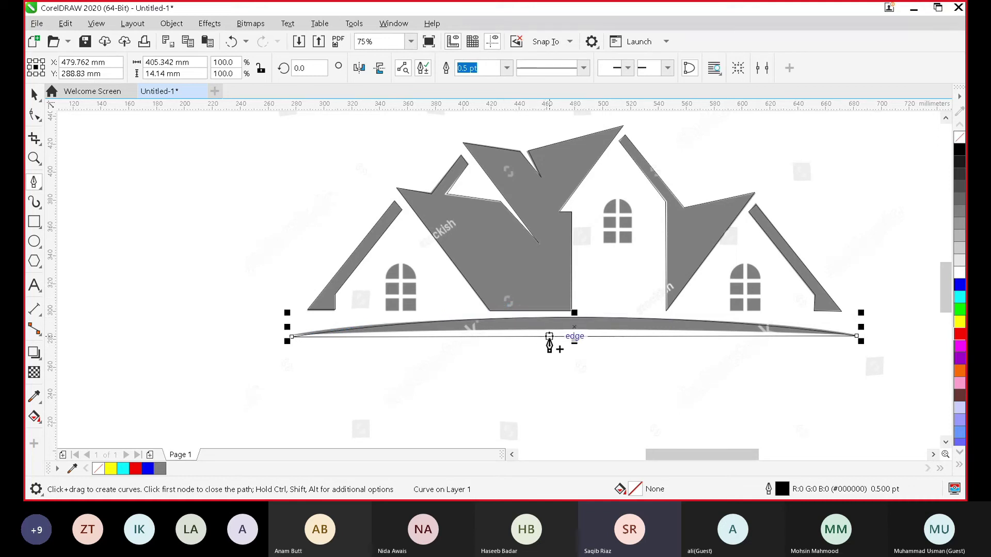
Convert the swoosh outline's lower edge to a curve, bend it up to match the image, and shift the left tip node slightly outward.
click(34, 114)
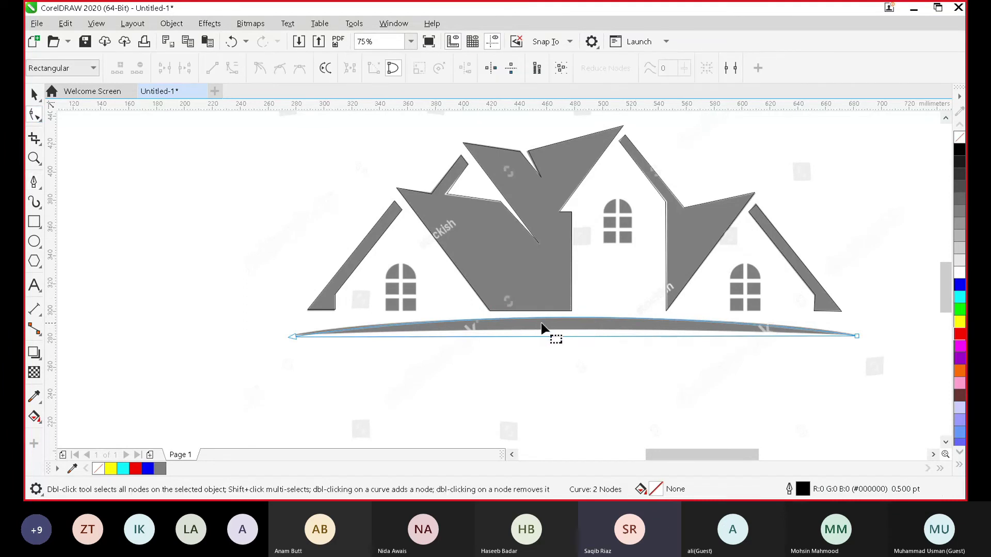
click(565, 336)
click(232, 67)
drag(590, 340, 588, 332)
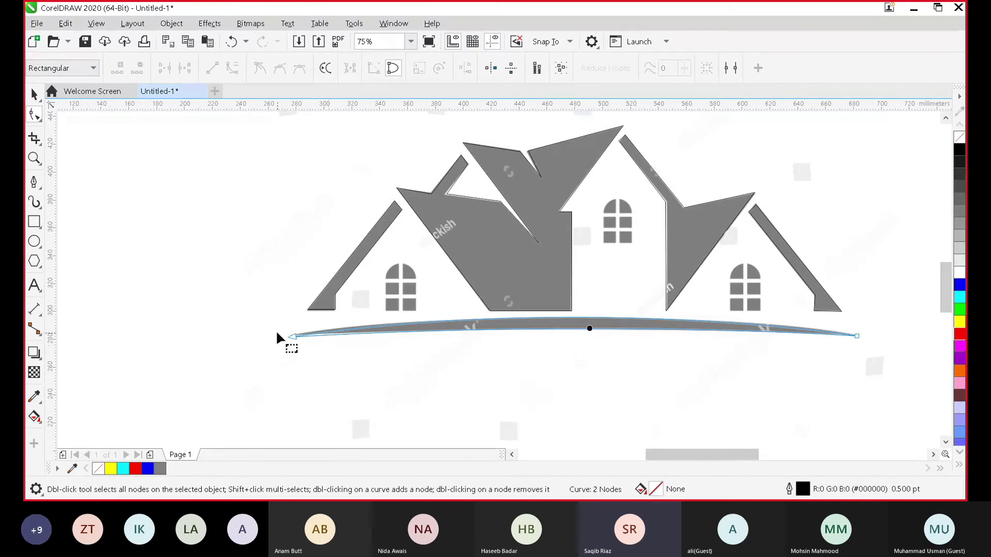
drag(293, 336, 286, 333)
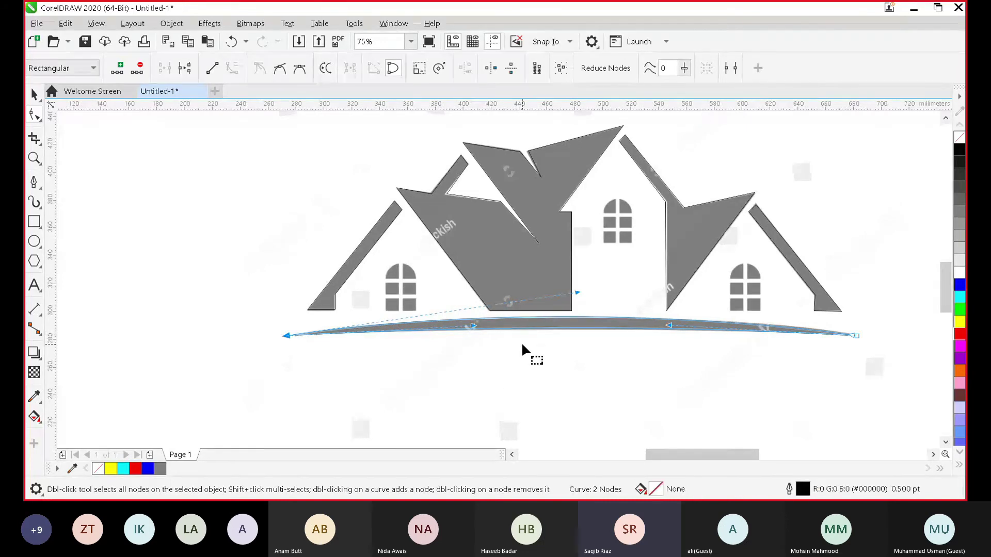
Reposition the central roof outline's nodes at both base corners of the slanted beam and check the upper notch's left node against the image.
scroll(521, 341, down, 2)
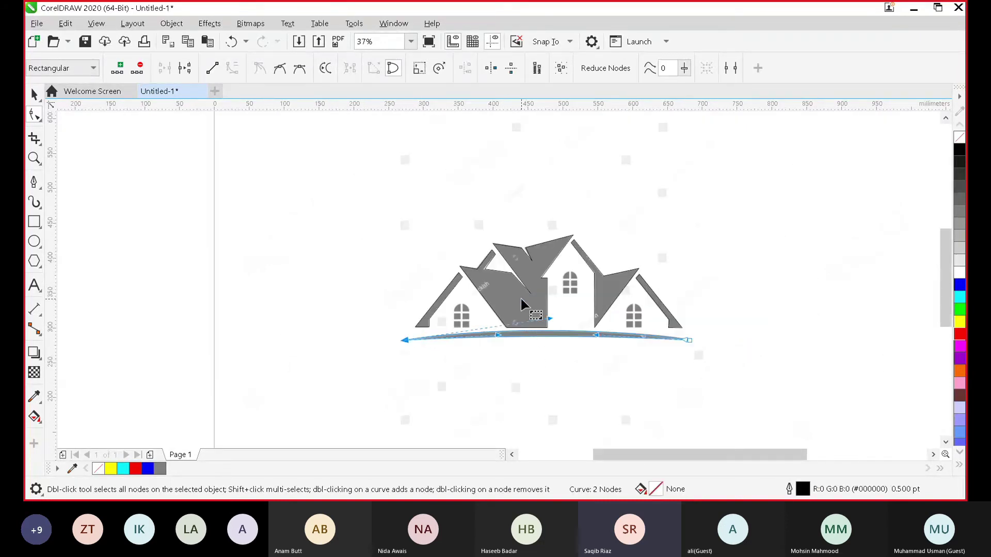
scroll(525, 246, up, 2)
scroll(524, 246, up, 2)
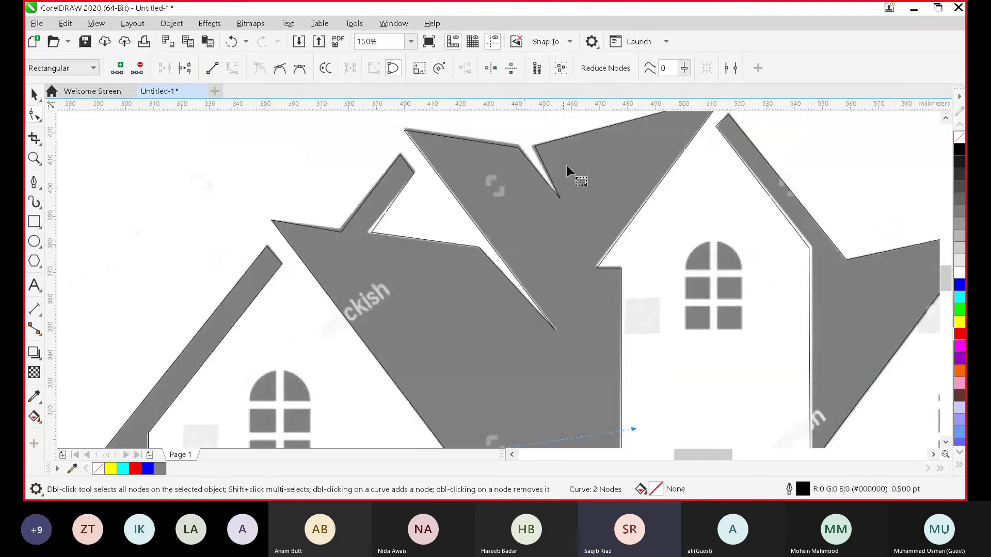
click(371, 233)
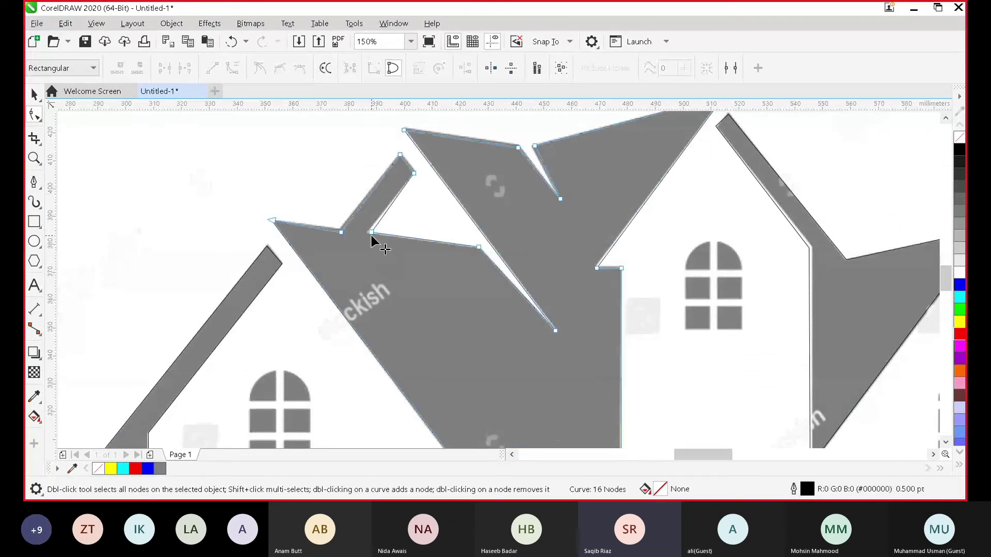
click(371, 233)
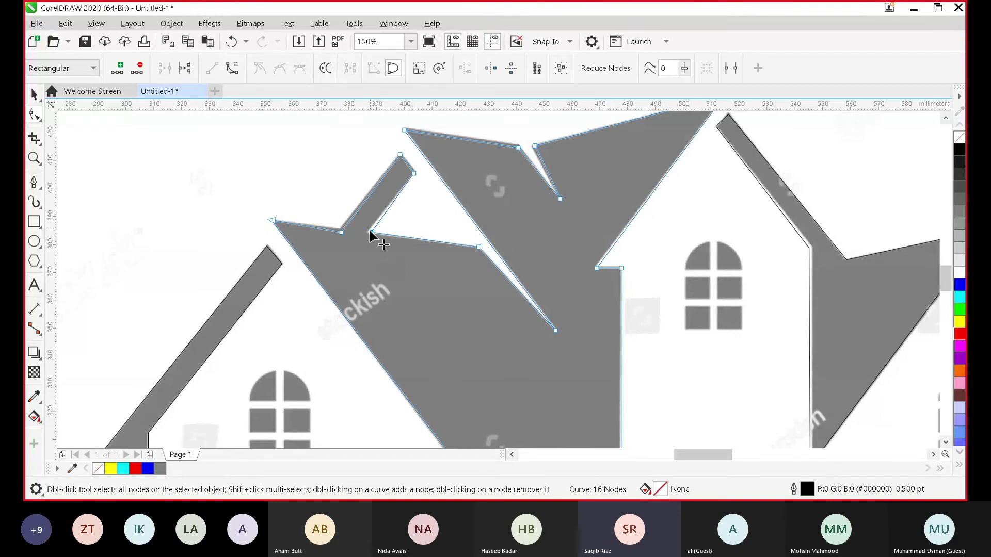
drag(371, 235, 365, 233)
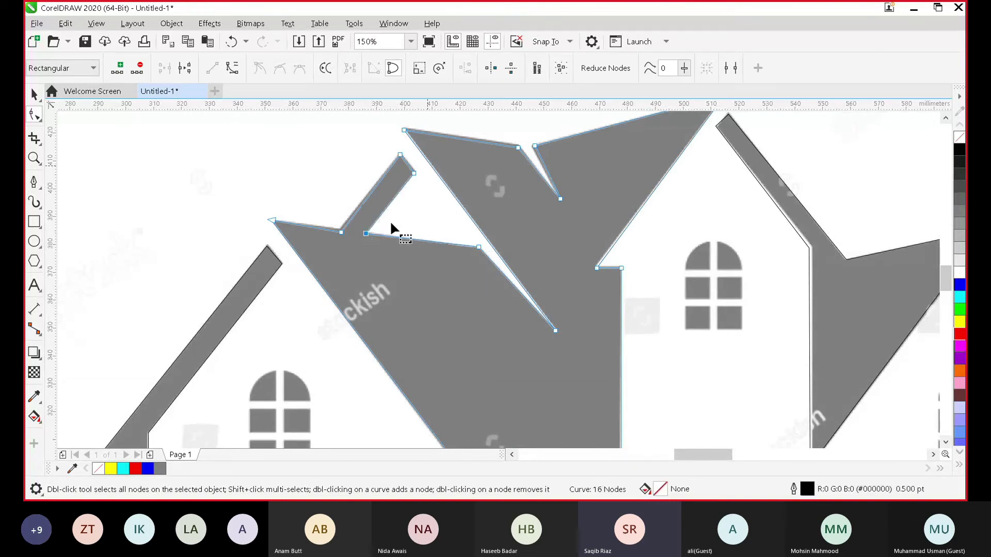
click(340, 232)
drag(341, 232, 338, 227)
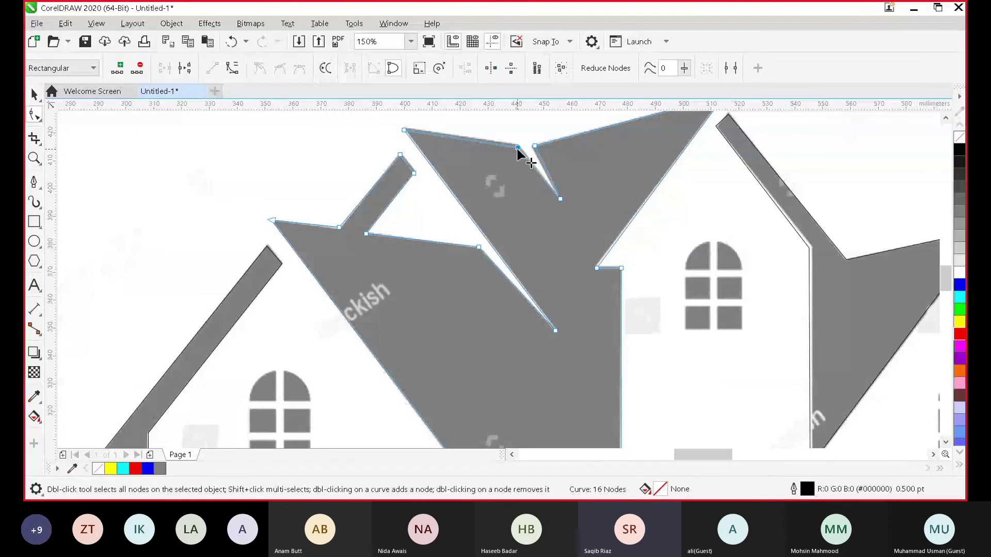
drag(516, 146, 517, 149)
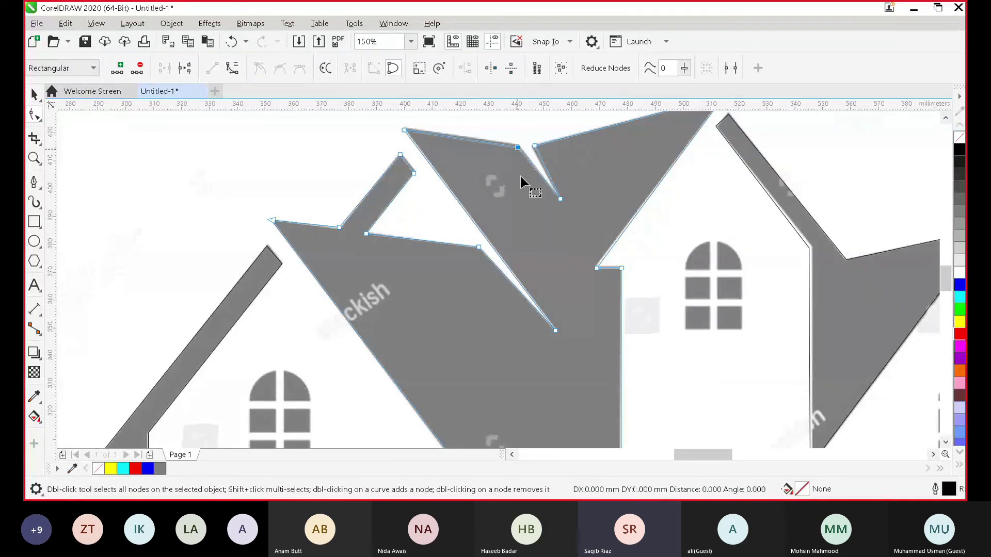
Shift the right roof outline's inner corner node about 1.9 mm onto the image edge and adjust the central roof's right inner corner node.
click(808, 248)
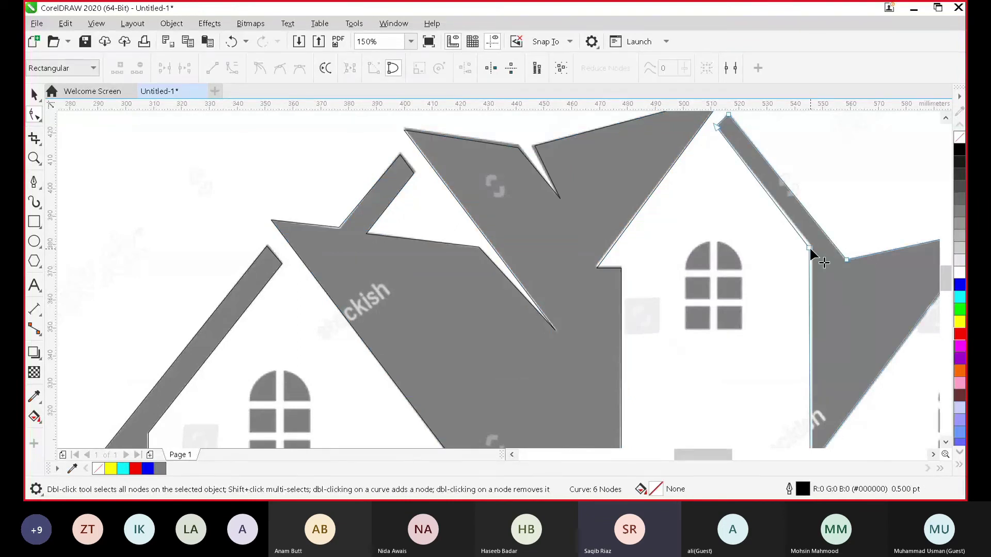
drag(806, 247, 812, 248)
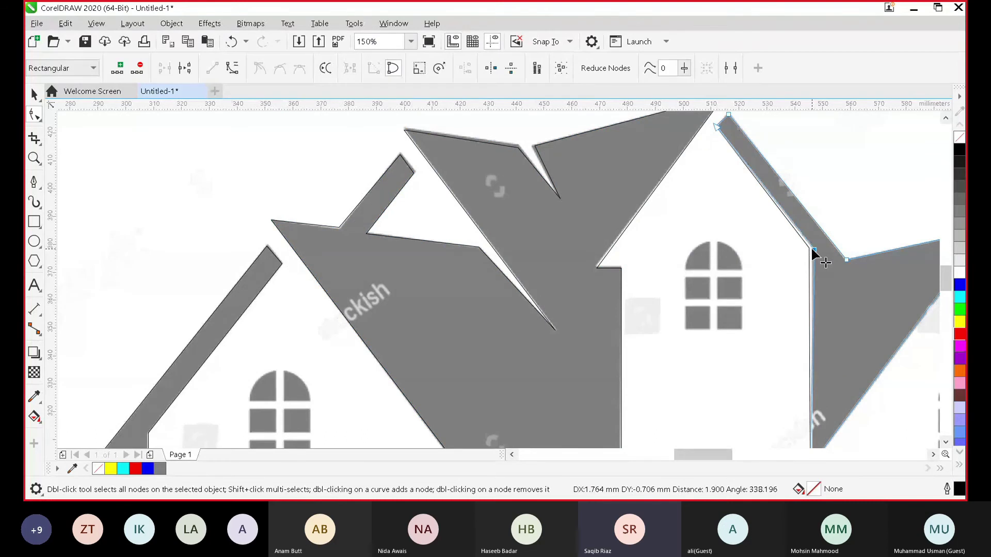
click(597, 267)
drag(598, 267, 596, 267)
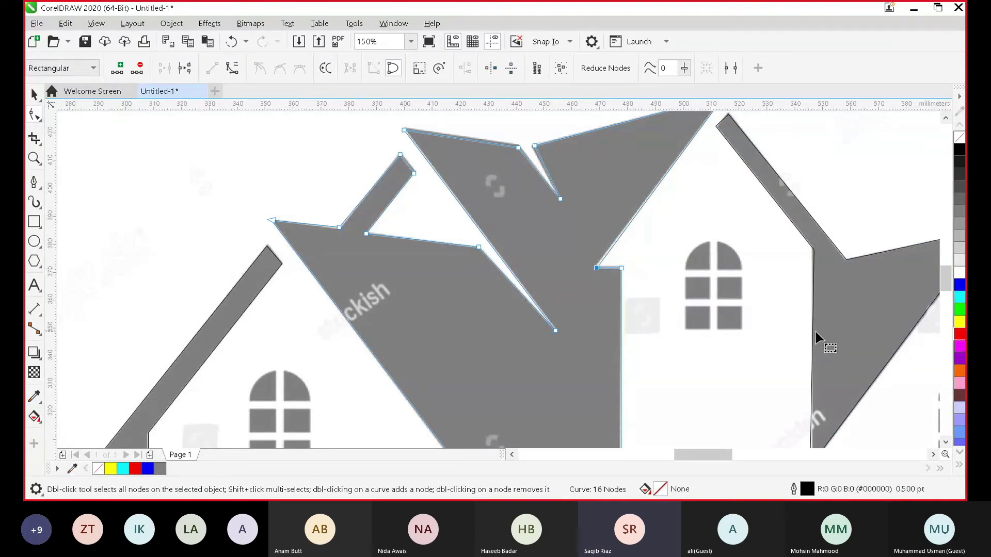
Draw a rectangle about 9.9 by 9 mm over the left window's lower-left pane and move it onto the lower-right pane.
scroll(328, 342, down, 2)
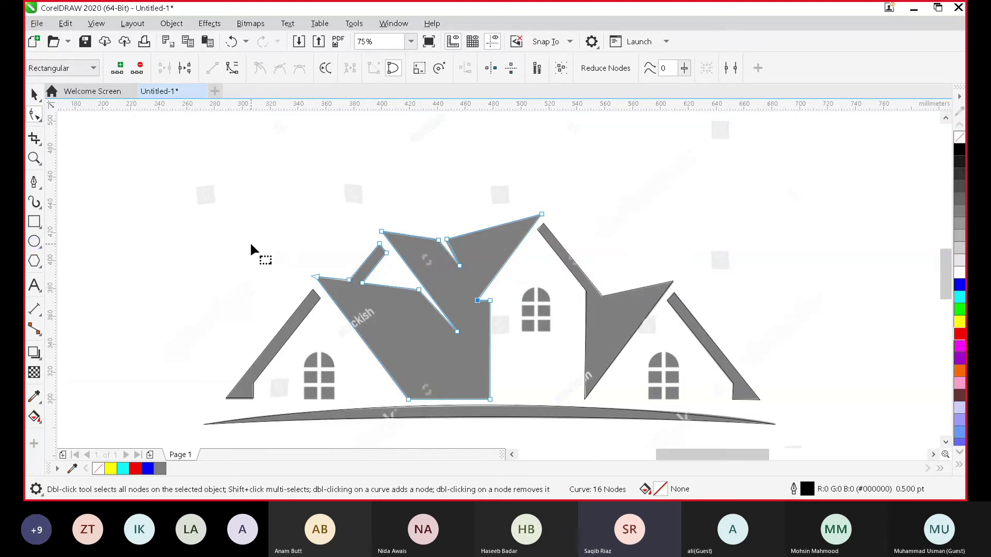
click(34, 223)
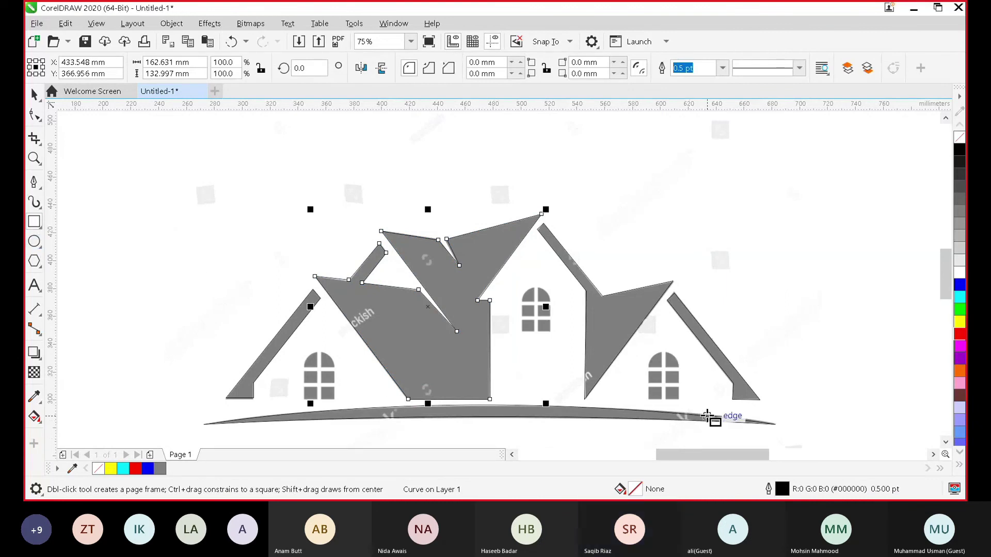
scroll(941, 276, down, 3)
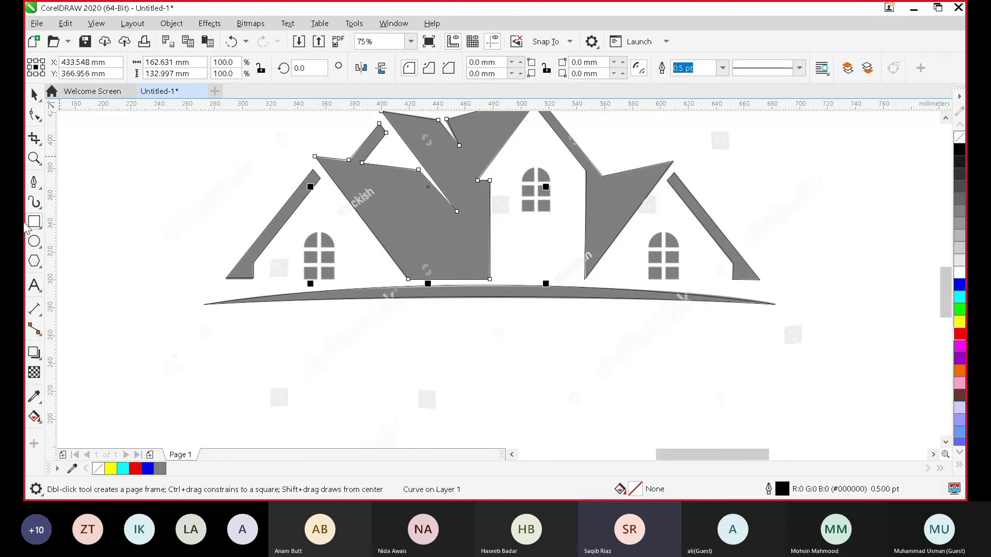
scroll(235, 294, up, 2)
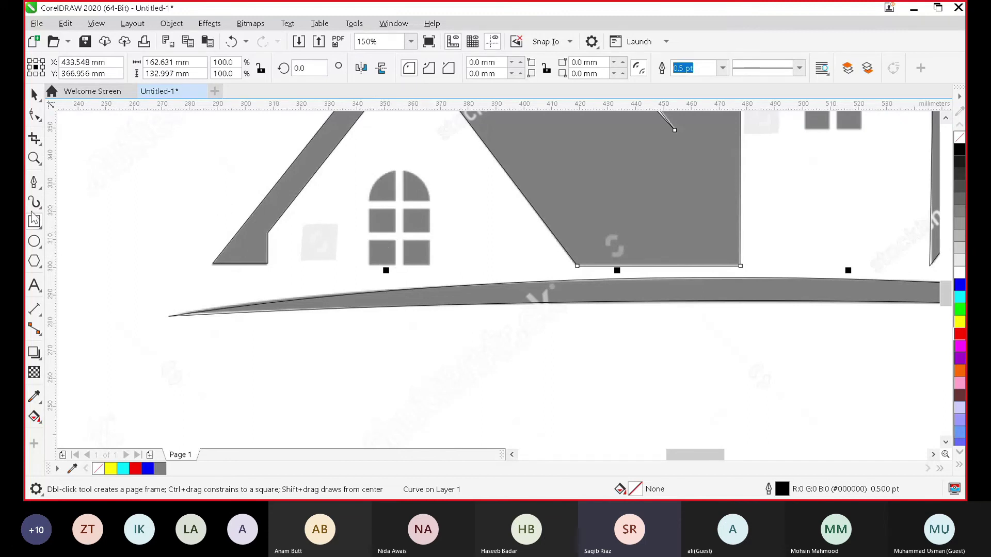
drag(369, 239, 396, 265)
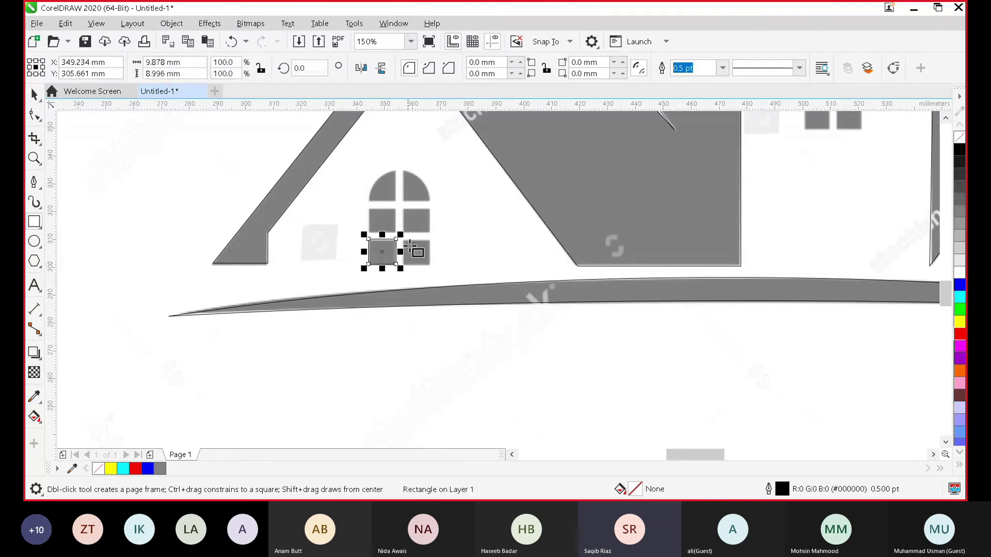
click(34, 94)
drag(372, 259, 405, 260)
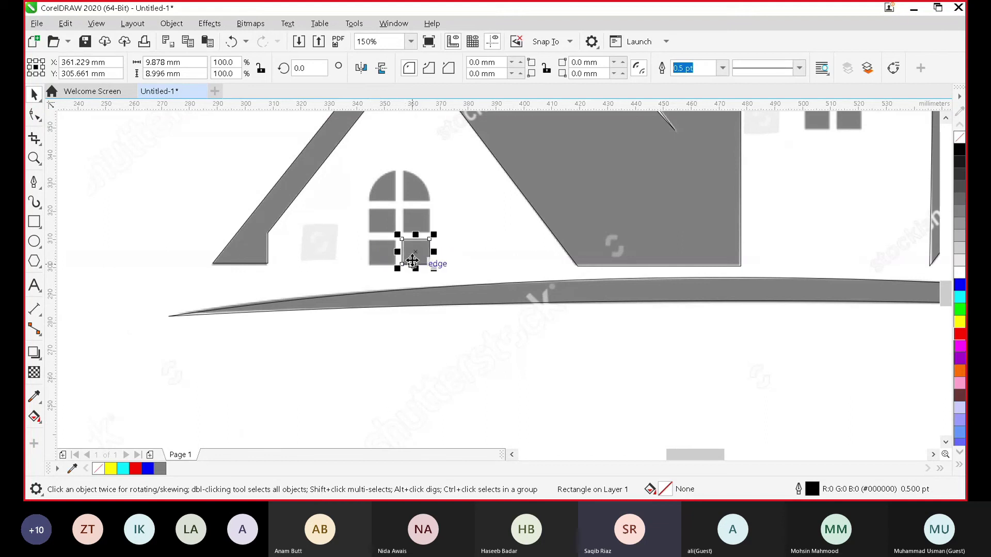
Duplicate the pane rectangle onto the remaining panes of the left window, including its two arched top panes.
drag(412, 258, 413, 258)
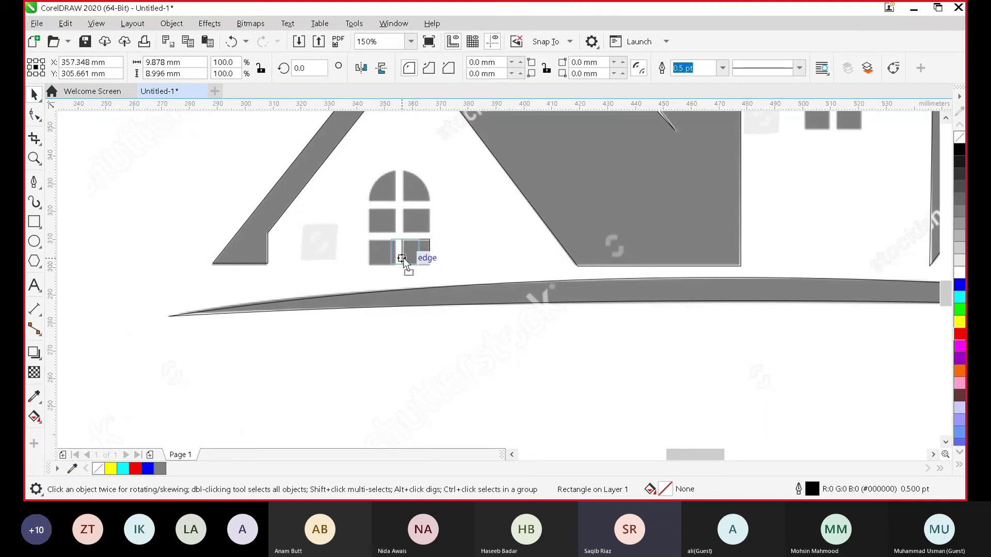
drag(384, 259, 379, 263)
right_click(379, 258)
drag(379, 258, 475, 228)
key(Escape)
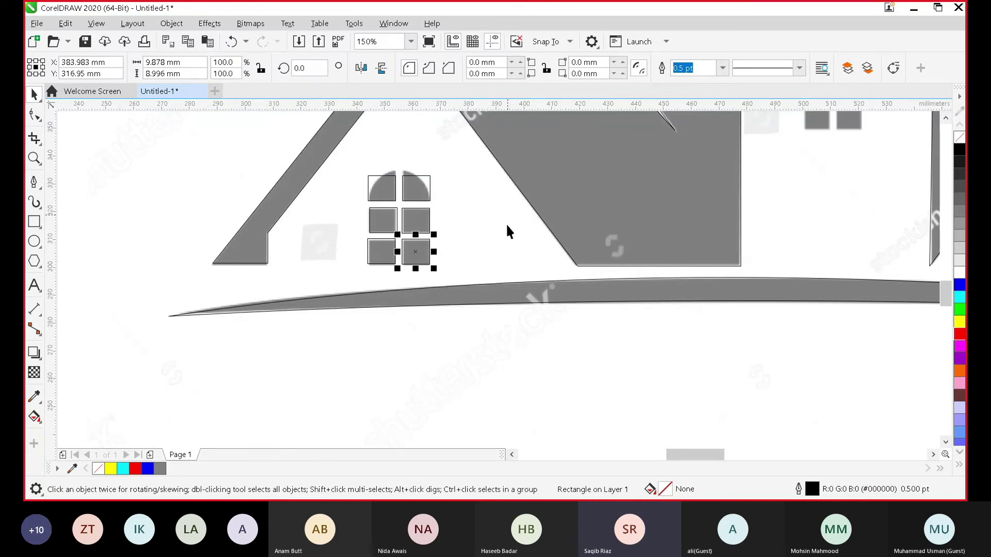
Stretch the left window's upper-right rectangle upward to about 11 mm high so it reaches the arch top.
click(417, 175)
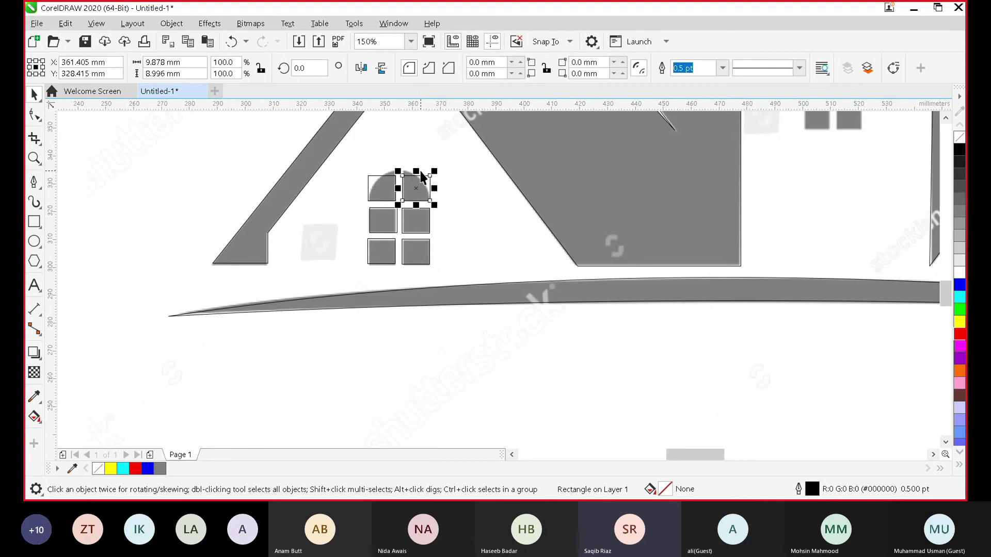
scroll(425, 178, up, 1)
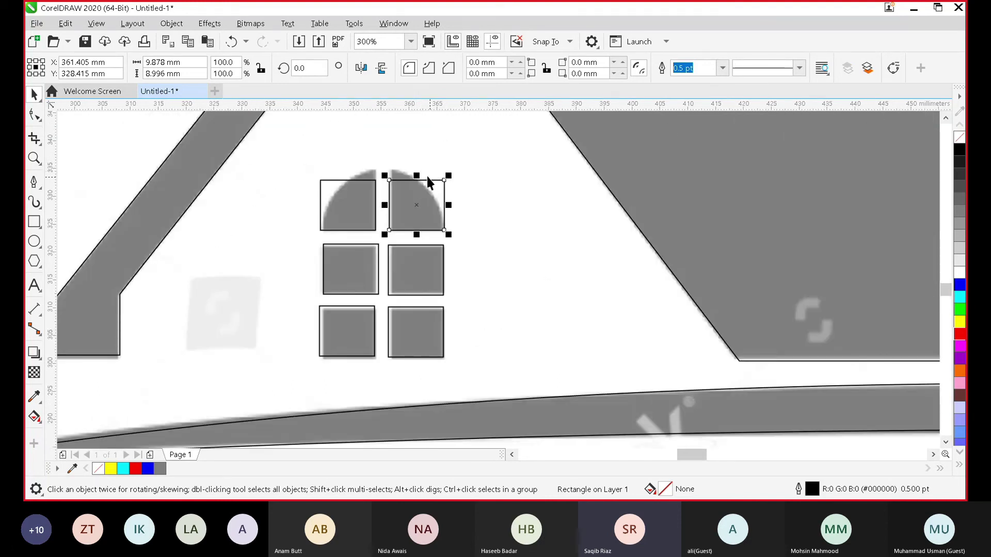
drag(418, 175, 416, 166)
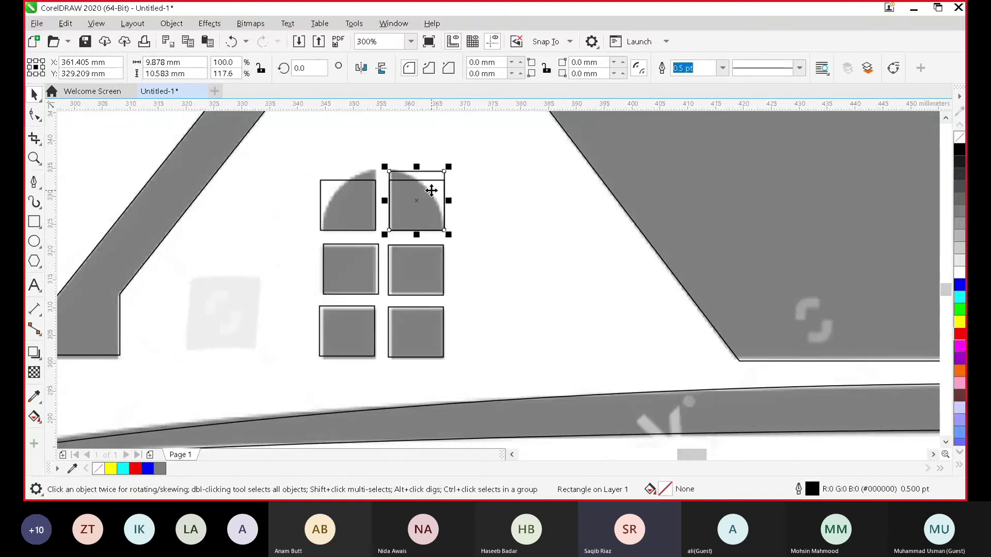
key(ctrl+z)
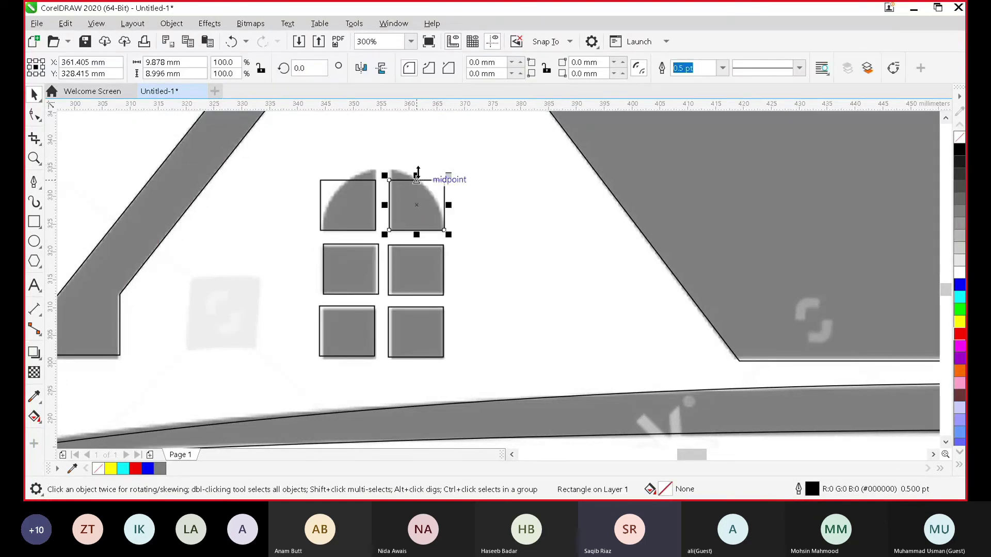
drag(416, 174, 415, 163)
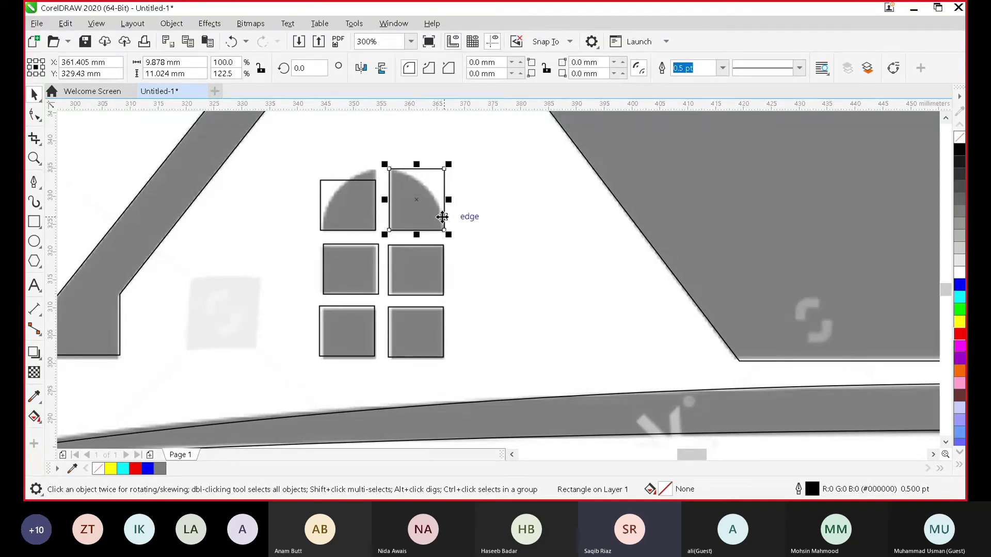
Round the outer top corner of the left window's upper-right rectangle with a 10 mm radius.
click(408, 69)
drag(603, 62, 568, 62)
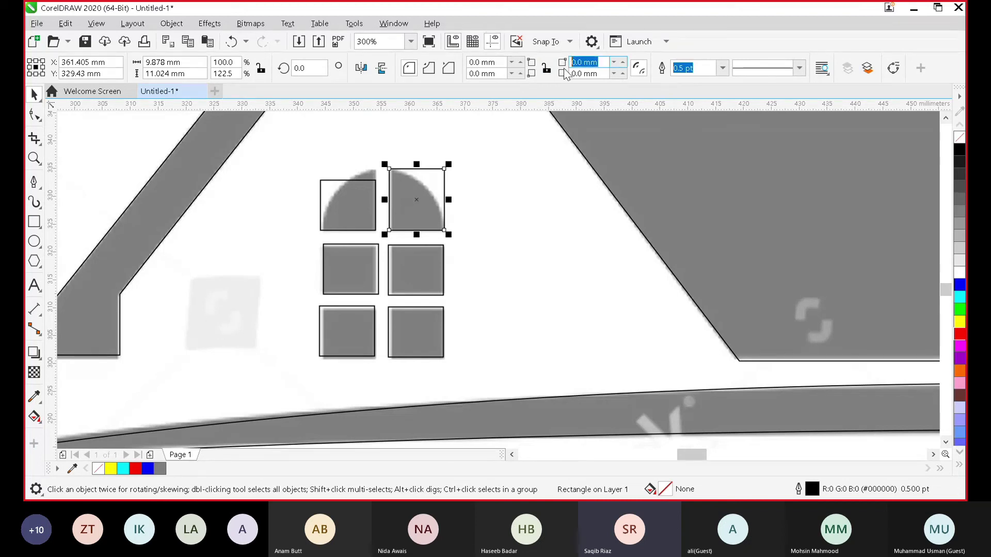
text(5)
key(Return)
drag(576, 62, 570, 62)
text(10)
key(Return)
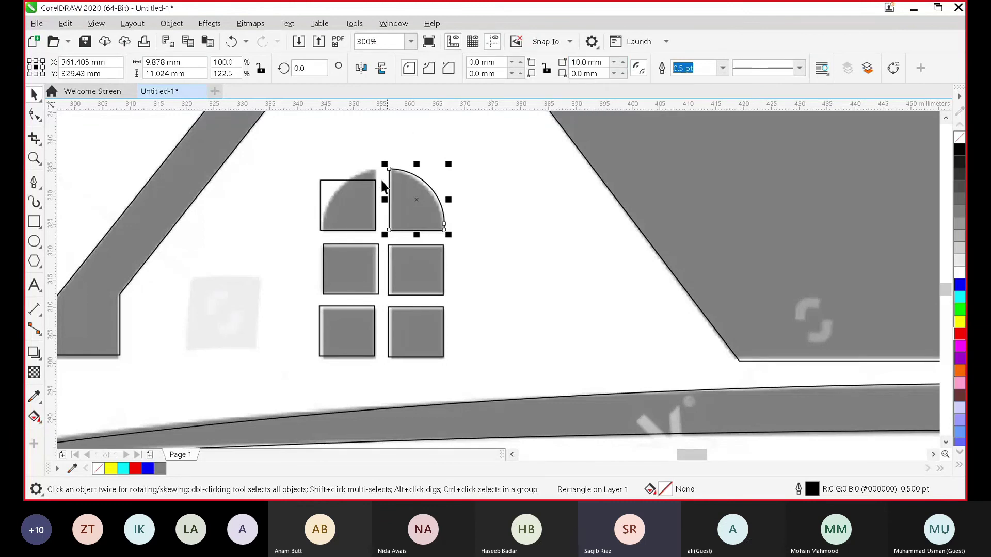
Replace the left window's plain upper-left rectangle with a horizontally mirrored copy of the rounded upper-right pane.
click(326, 186)
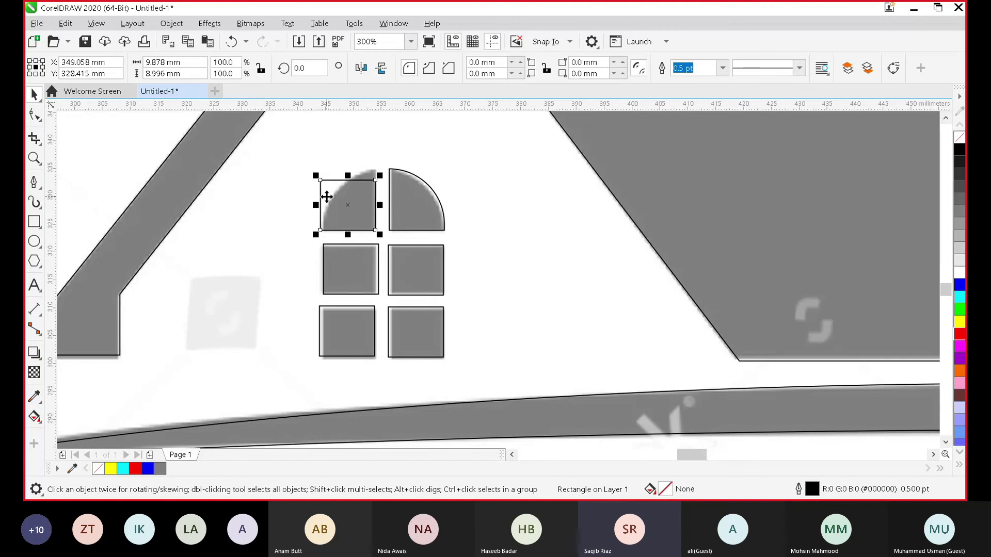
click(391, 192)
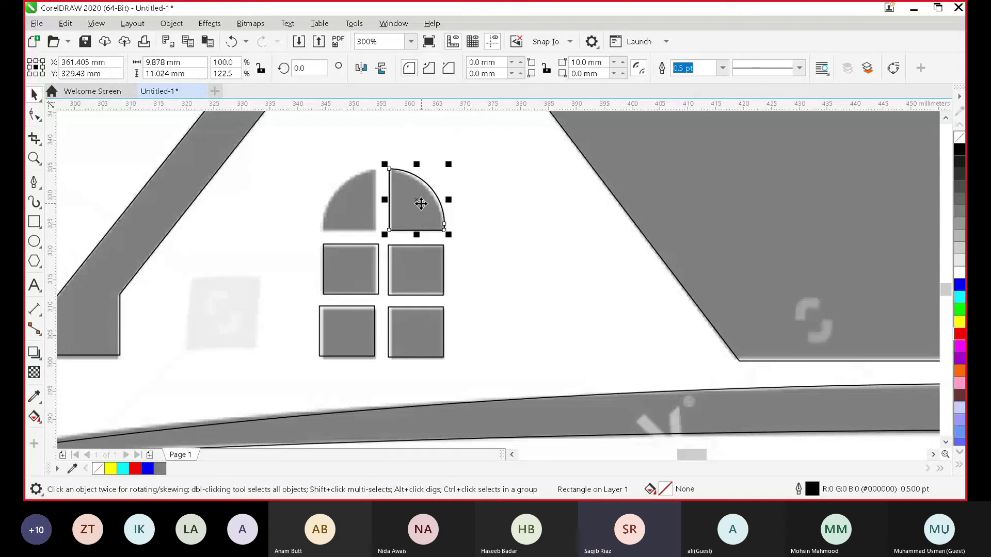
drag(420, 195, 358, 189)
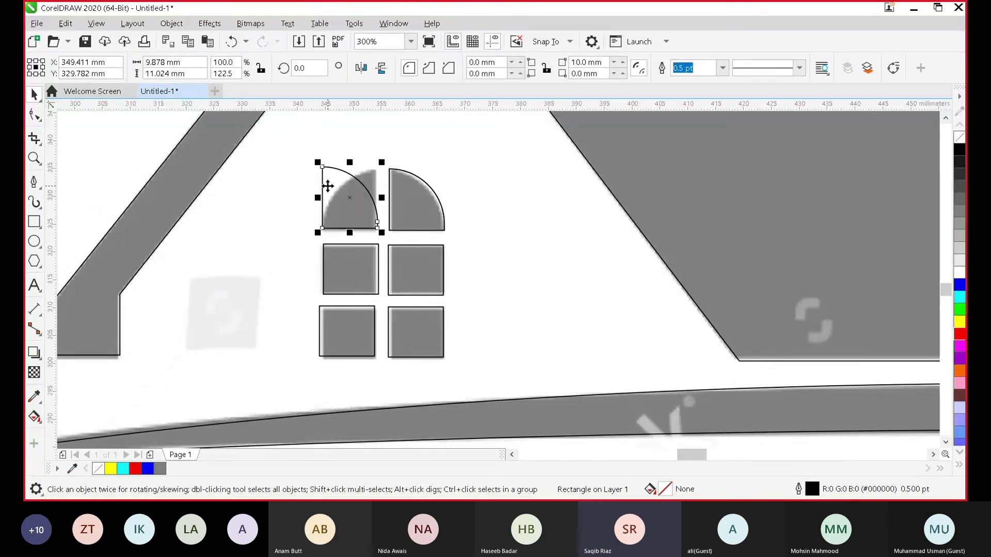
click(367, 68)
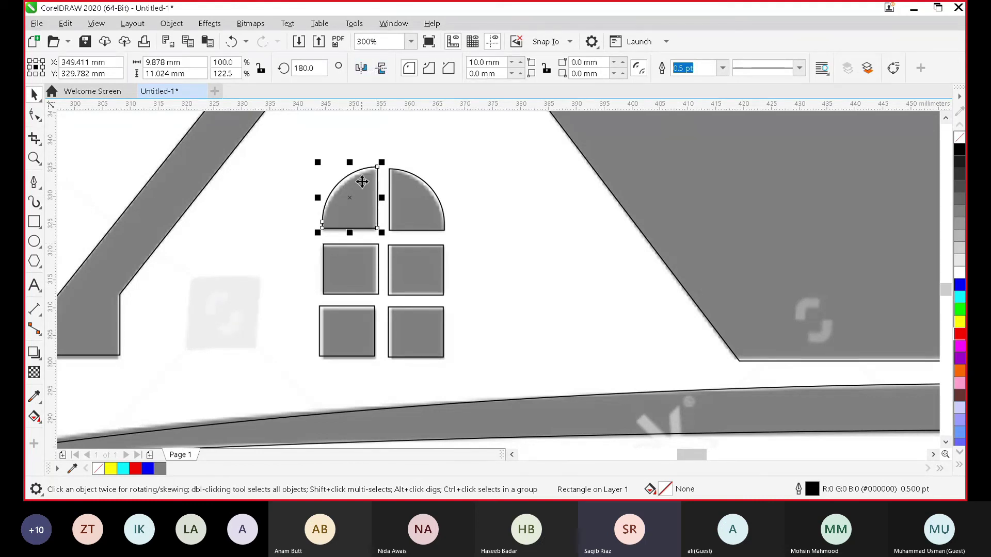
Copy the left window's square pane rectangle onto the panes of the middle and right windows.
scroll(382, 186, down, 2)
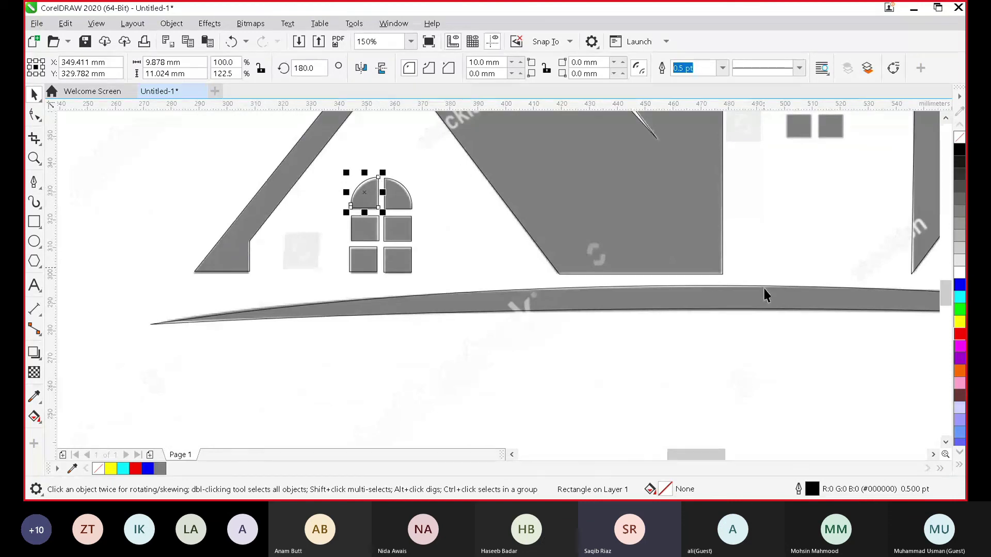
scroll(765, 289, down, 1)
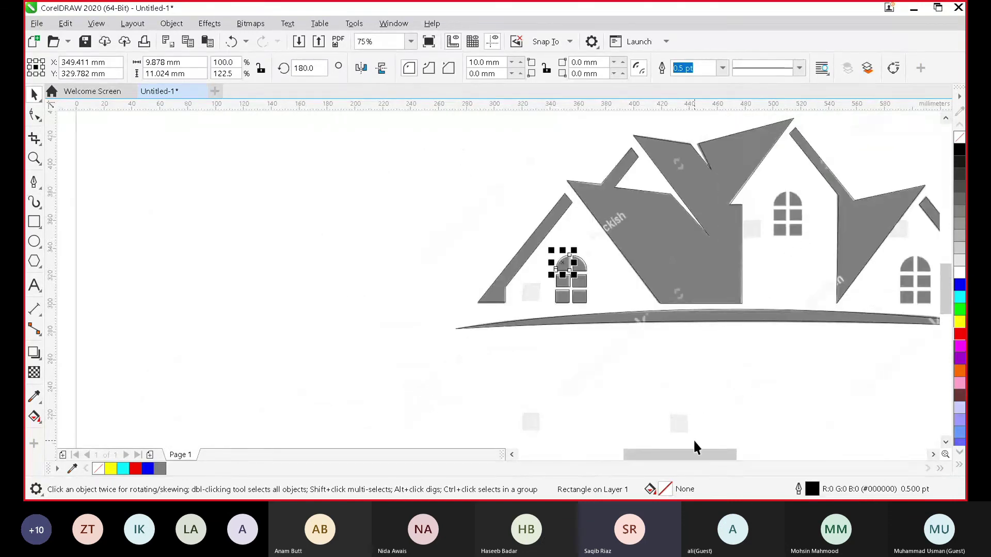
drag(692, 450, 745, 449)
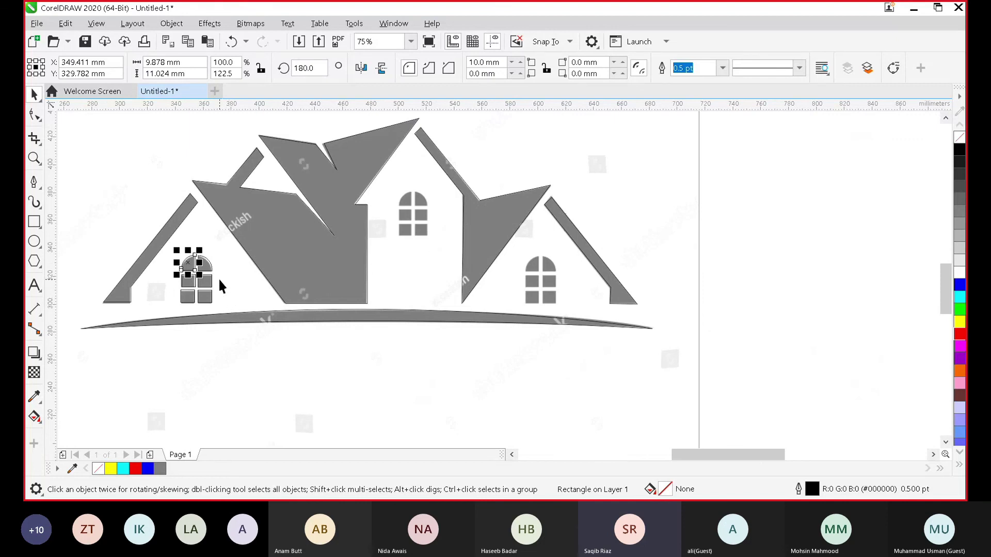
click(204, 296)
drag(204, 295, 544, 266)
key(space)
key(space)
key(space)
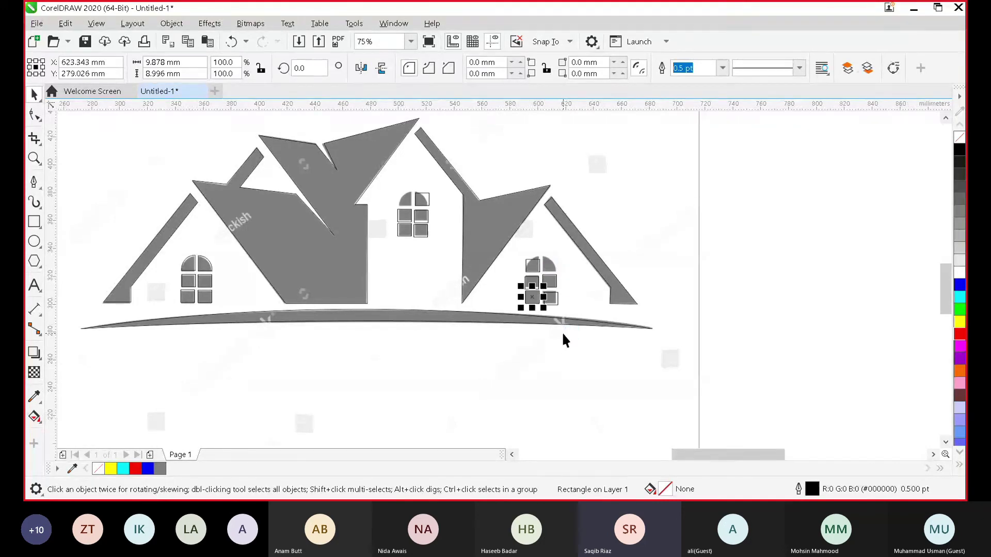
Nudge the right window's lower-right rectangle up and left onto its pane and remove the offset duplicate outline.
scroll(498, 285, up, 2)
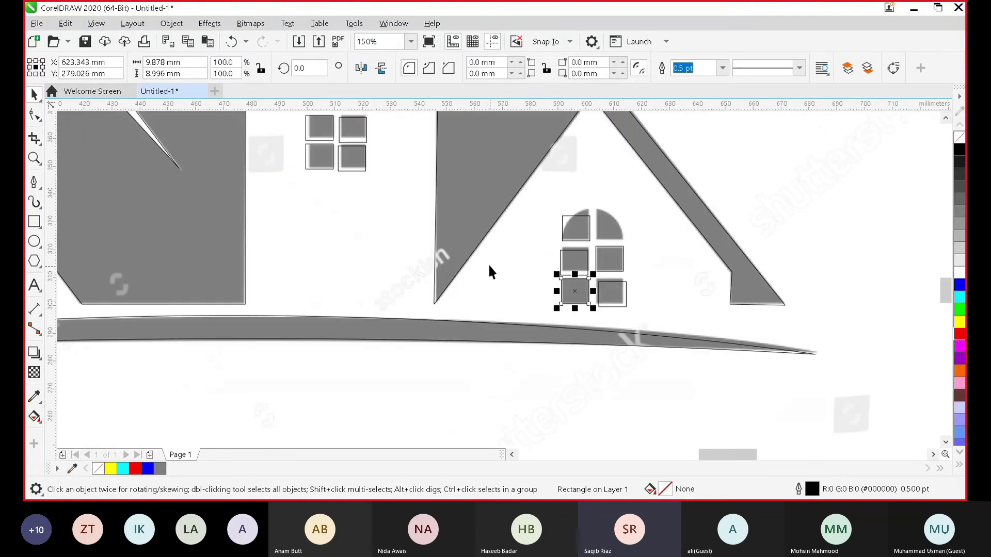
click(612, 303)
key(Up)
key(Up)
key(Up)
key(Up)
key(Up)
key(Up)
key(Up)
key(Left)
key(Left)
key(Left)
key(Left)
key(Left)
key(Left)
key(Left)
key(Left)
key(Left)
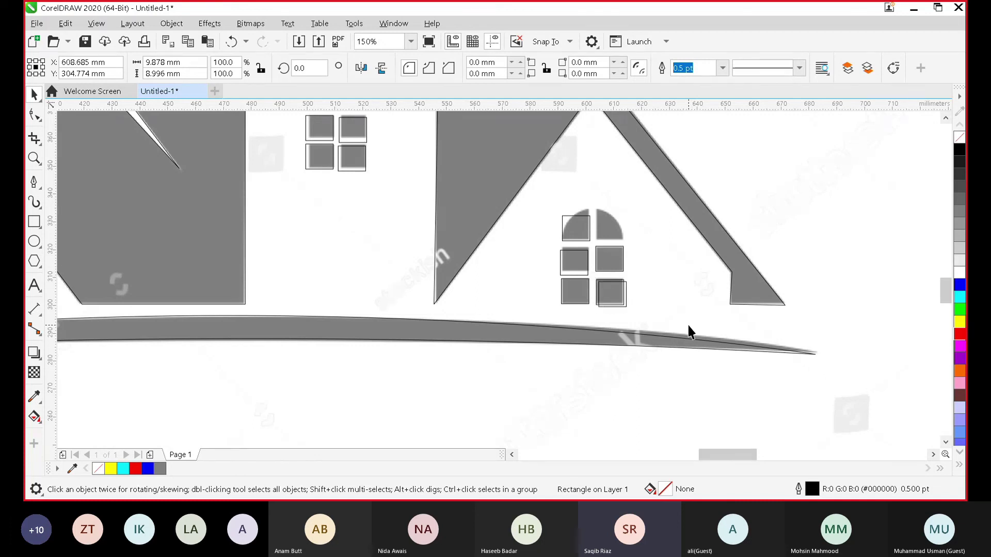
click(626, 304)
click(626, 305)
click(589, 320)
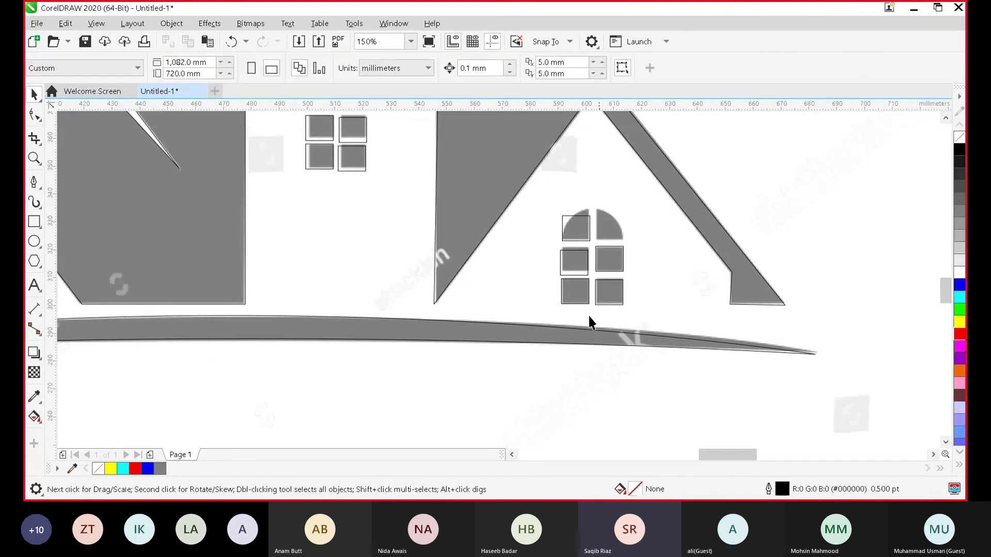
Move the right window's middle-left rectangle up about 1.4 mm onto its pane.
click(575, 267)
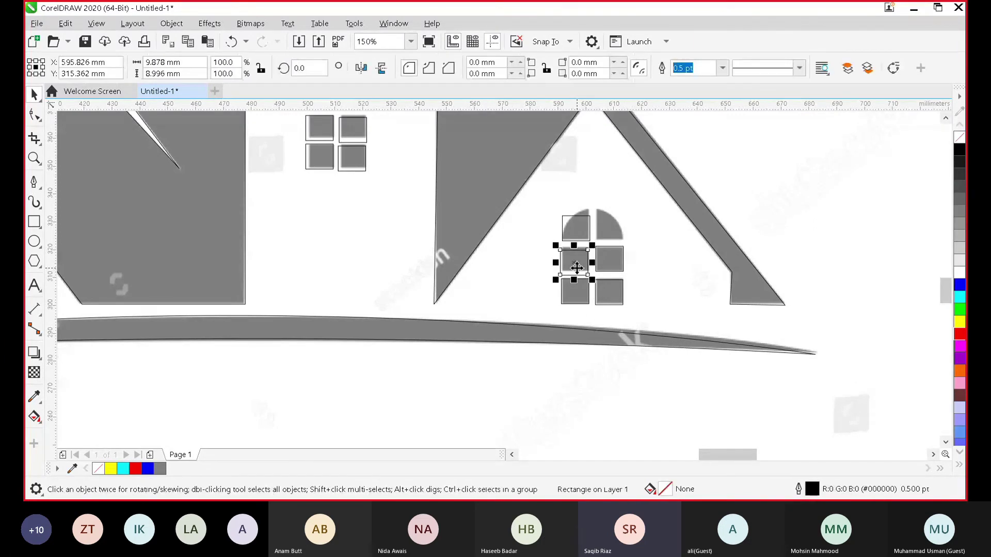
drag(576, 267, 583, 261)
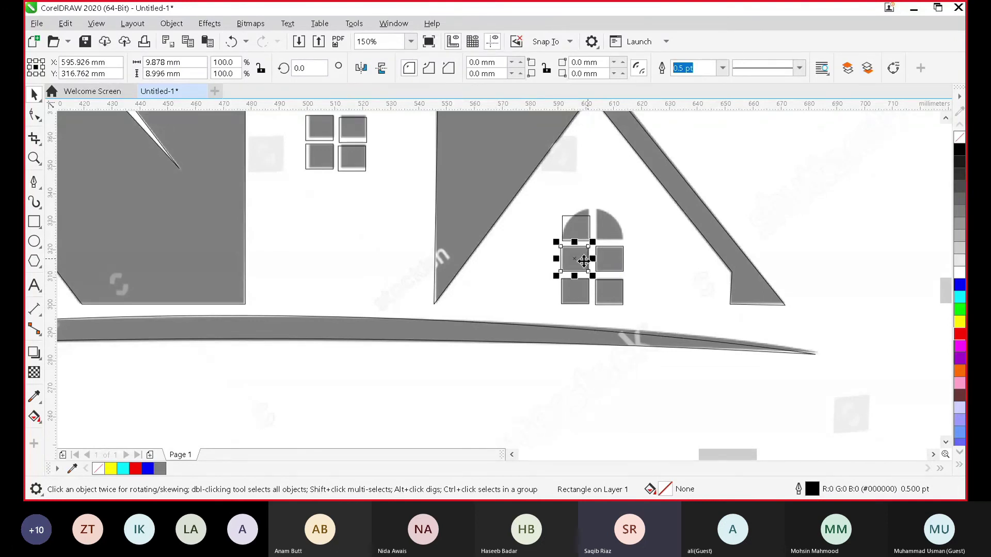
click(574, 293)
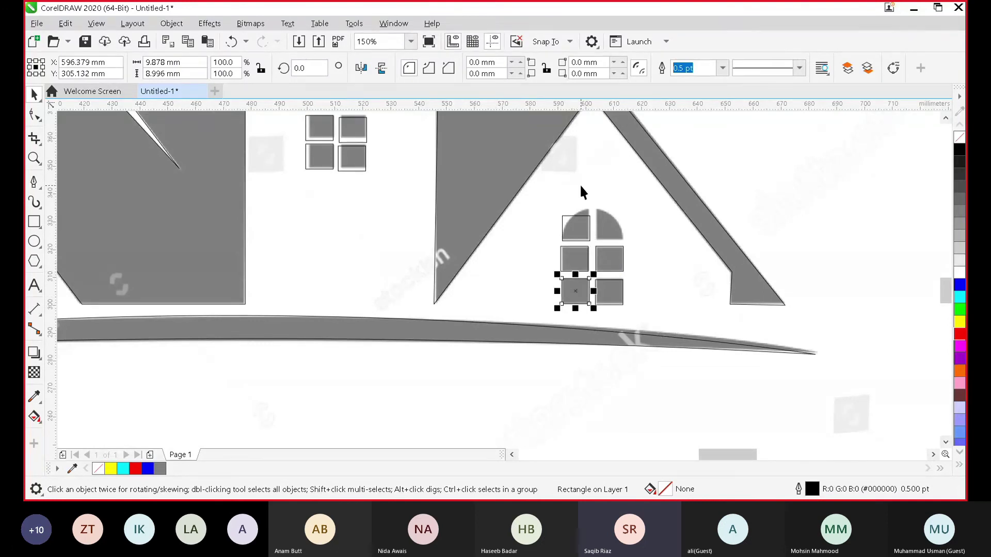
Stretch the right window's upper-left rectangle to about 12.1 mm high and round its outer top corner by 10 mm.
click(586, 224)
drag(574, 208, 574, 203)
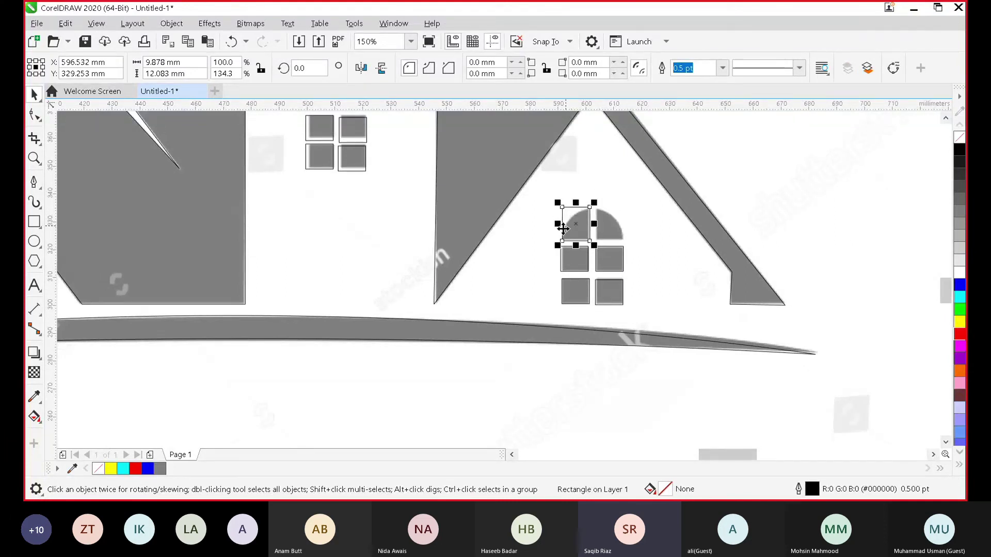
click(470, 62)
text(1)
key(Return)
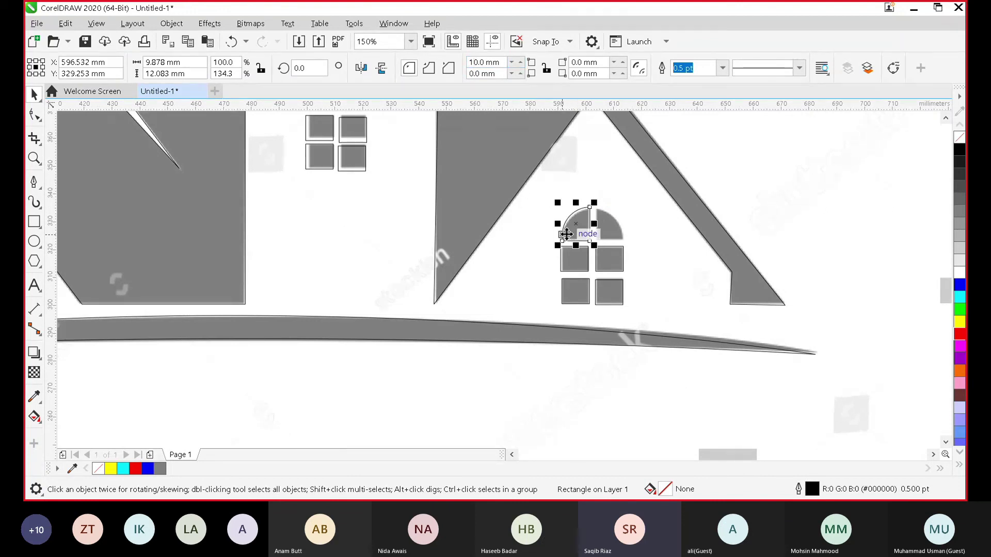
Copy the rounded pane onto the right window's upper-right pane, mirror it horizontally and reduce its height to about 10.1 mm.
drag(566, 234, 605, 230)
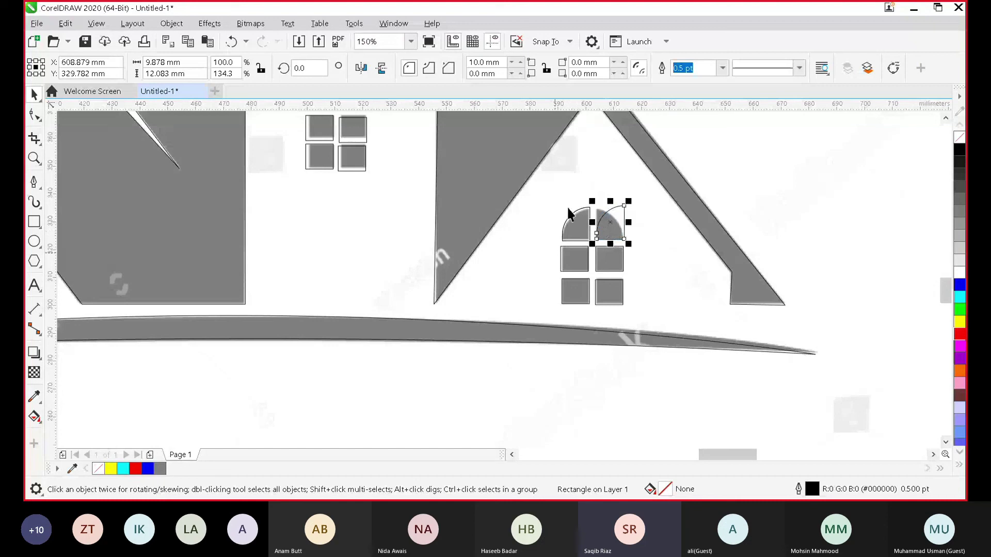
click(361, 69)
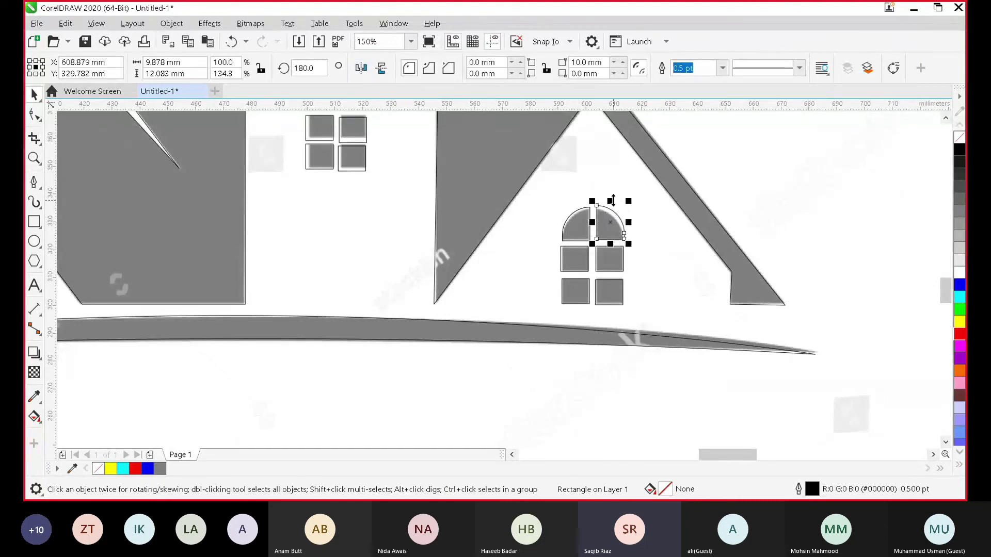
drag(610, 201, 610, 205)
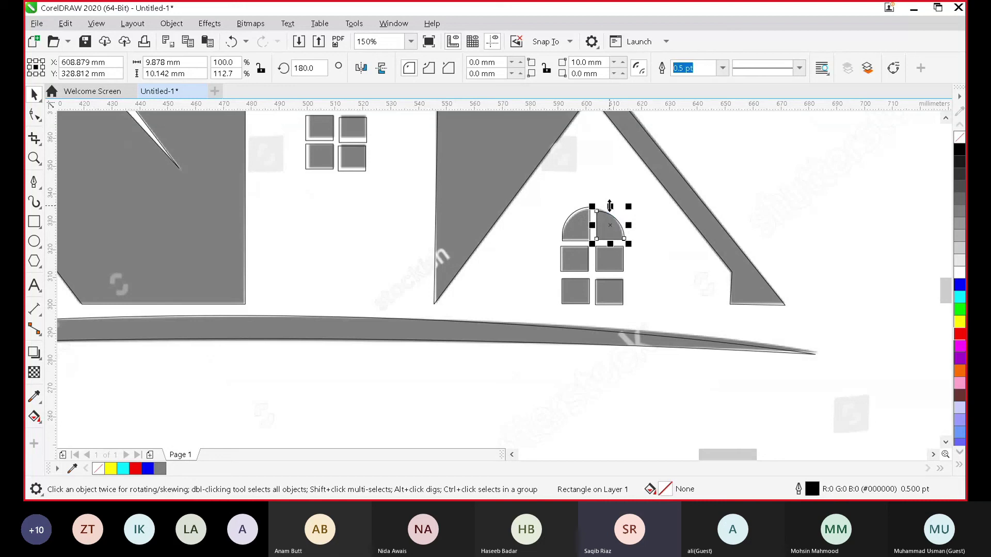
Reduce the right window's rounded upper-left pane to about 10.5 mm high to fit the image.
click(733, 233)
click(589, 222)
drag(575, 203, 574, 209)
key(Escape)
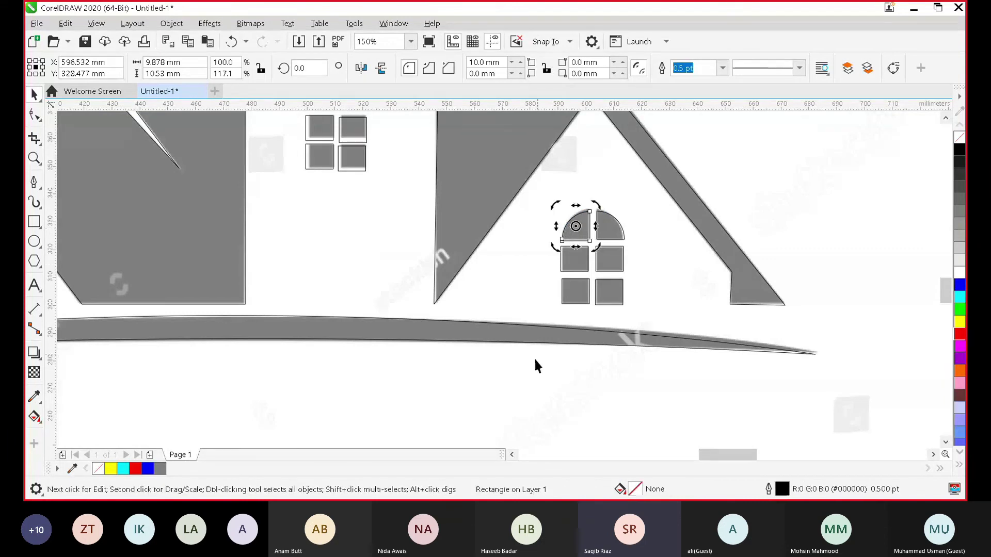
Resize the middle window's lower-left, lower-right and middle-left rectangles to fit their smaller panes.
scroll(531, 360, down, 2)
click(442, 227)
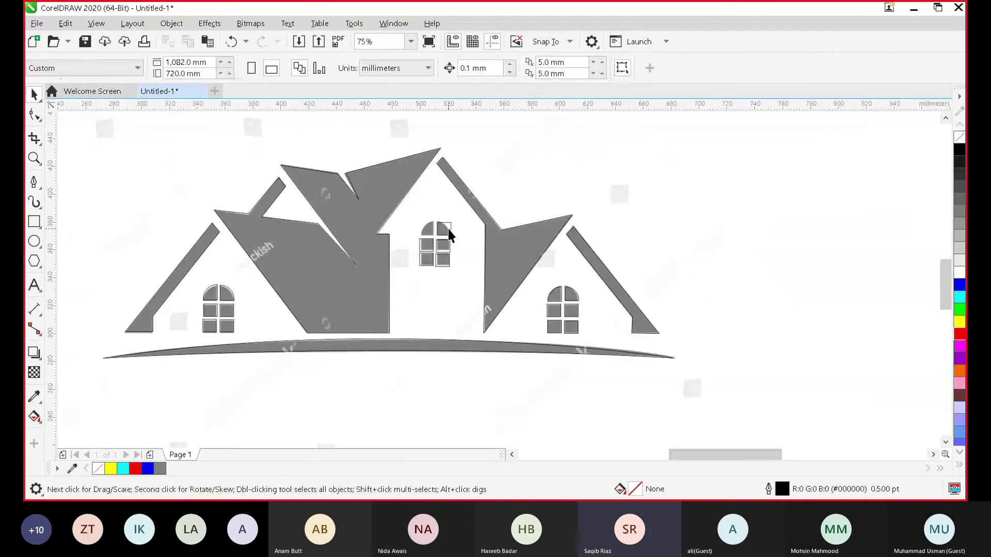
scroll(426, 258, up, 4)
click(428, 256)
drag(394, 284, 458, 279)
click(471, 282)
click(399, 223)
drag(394, 227, 399, 223)
Resize the middle window's middle-right rectangle to about 8.7 by 7.8 mm to fit its pane.
click(479, 217)
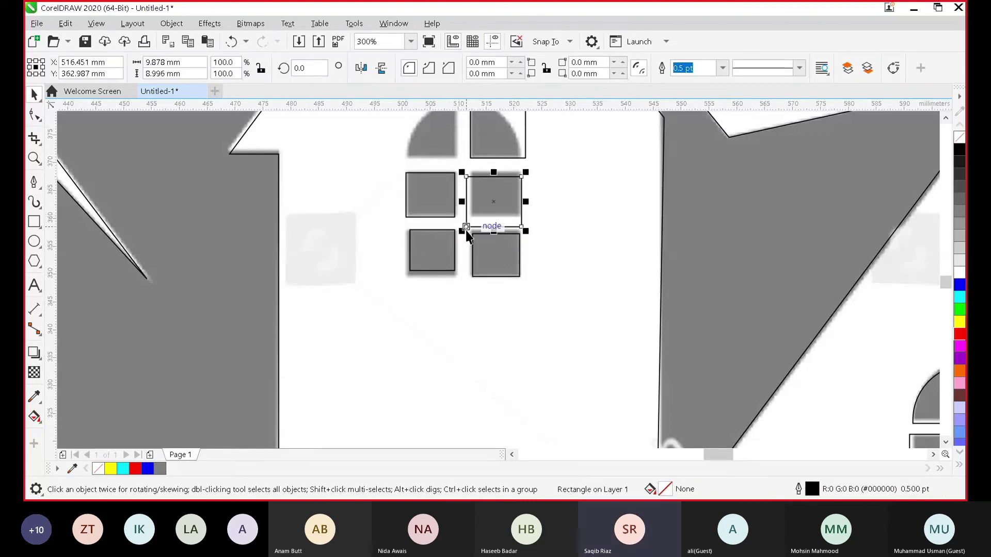
drag(461, 231, 470, 223)
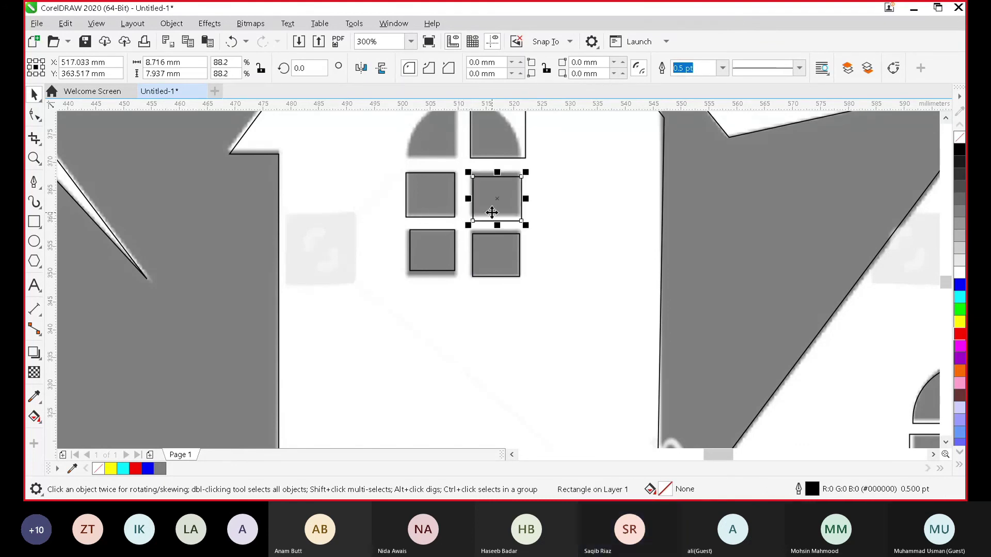
drag(496, 225, 497, 218)
scroll(620, 201, up, 2)
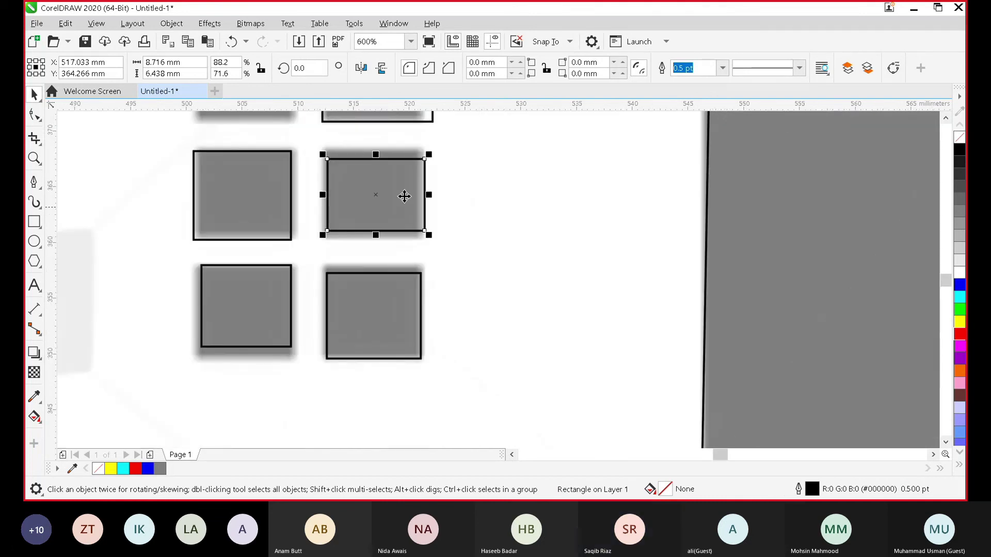
mouse_move(375, 149)
mouse_down()
mouse_move(376, 139)
mouse_move(376, 149)
mouse_up()
drag(377, 233, 375, 245)
Round the upper-right corner of the middle window's upper-right rectangle with a 10 mm corner radius.
drag(945, 279, 941, 276)
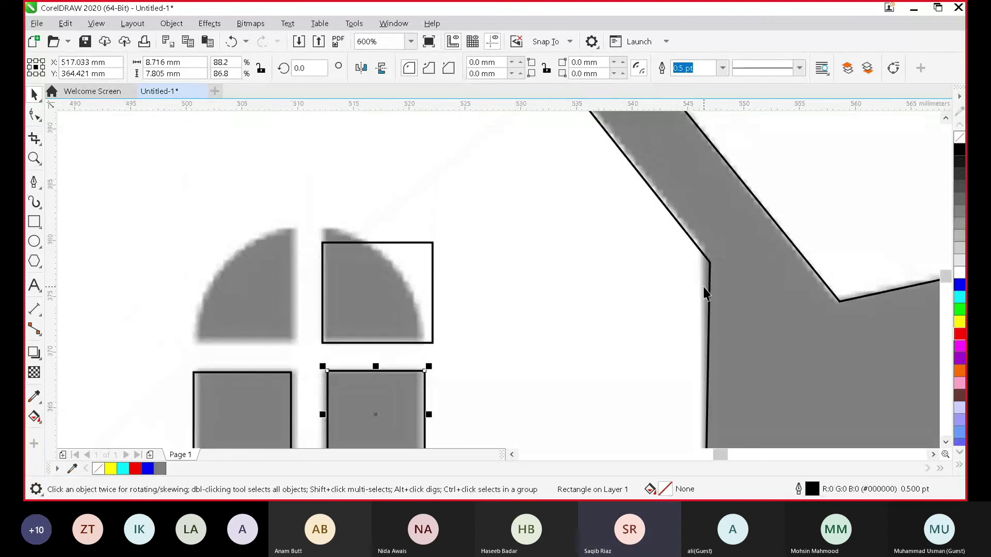
click(396, 256)
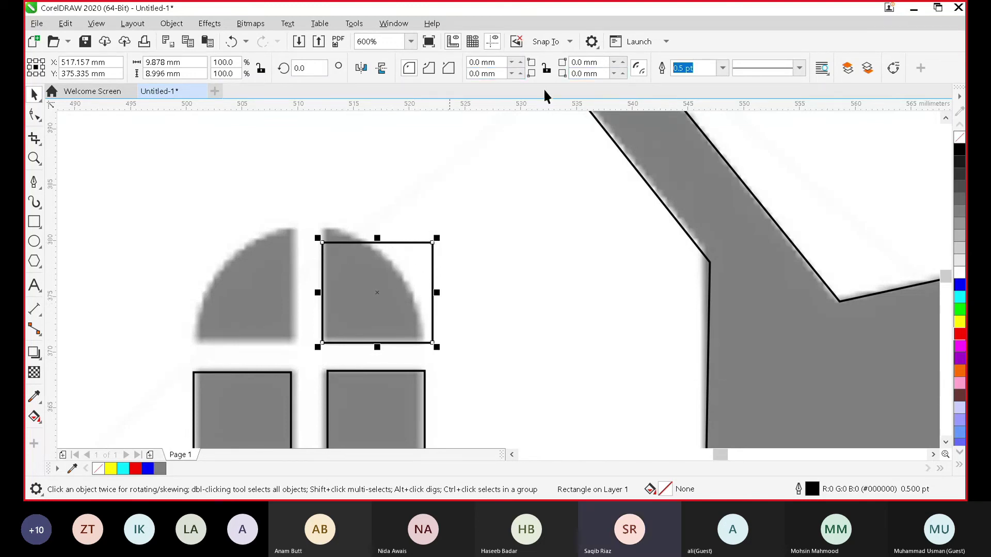
click(571, 62)
text(10)
key(Return)
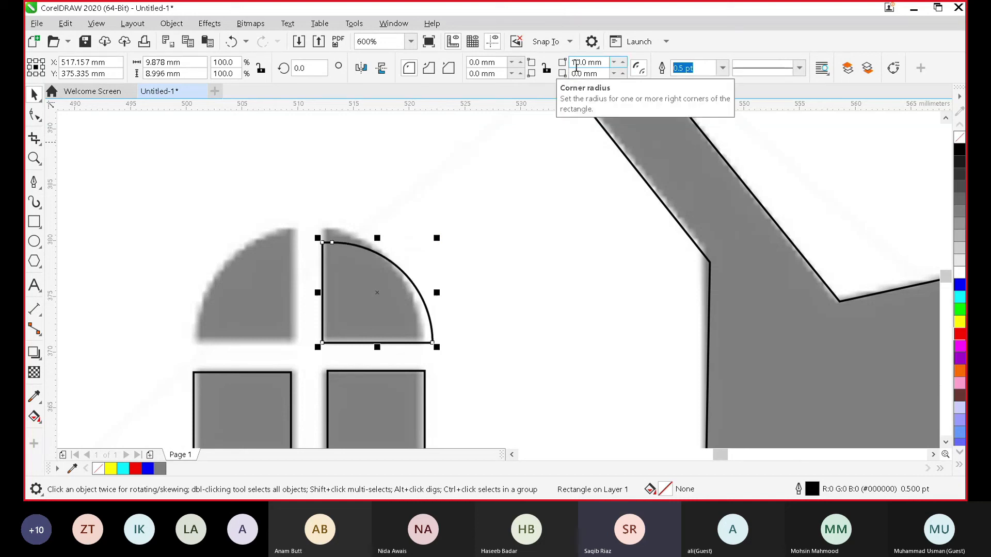
Resize the rounded pane to about 8.9 by 10.4 mm and place a horizontally mirrored copy on the middle window's upper-left pane.
drag(377, 236, 364, 215)
click(412, 313)
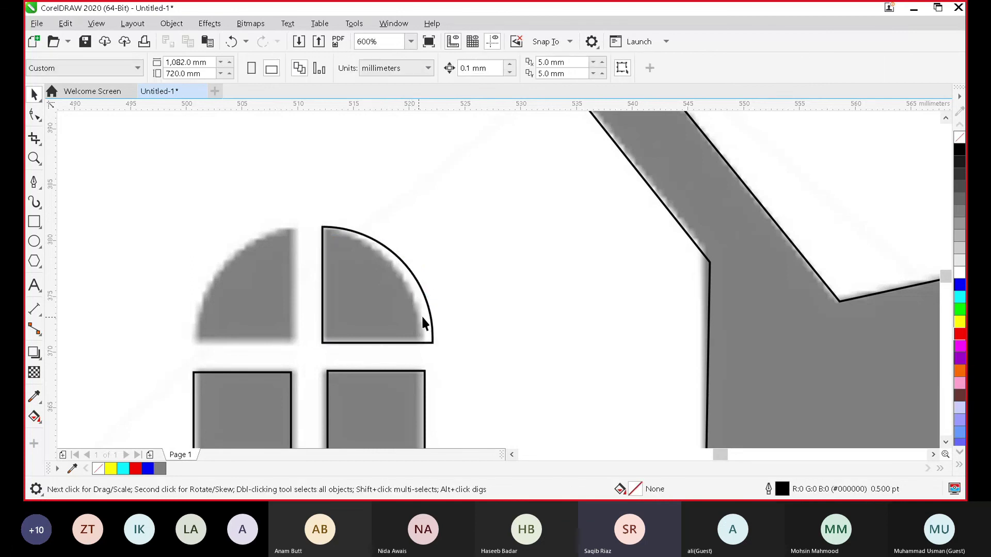
click(432, 342)
drag(439, 284, 421, 287)
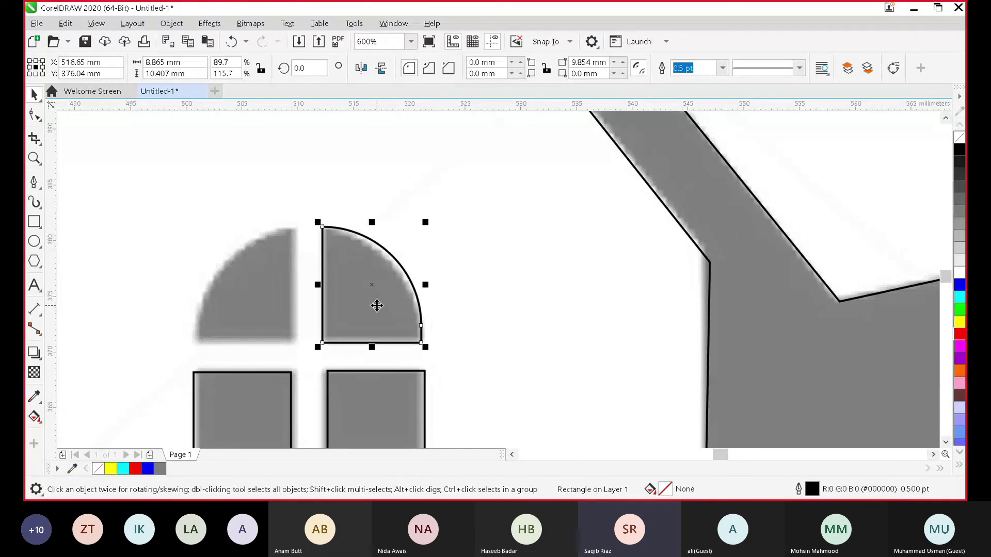
drag(385, 306, 257, 307)
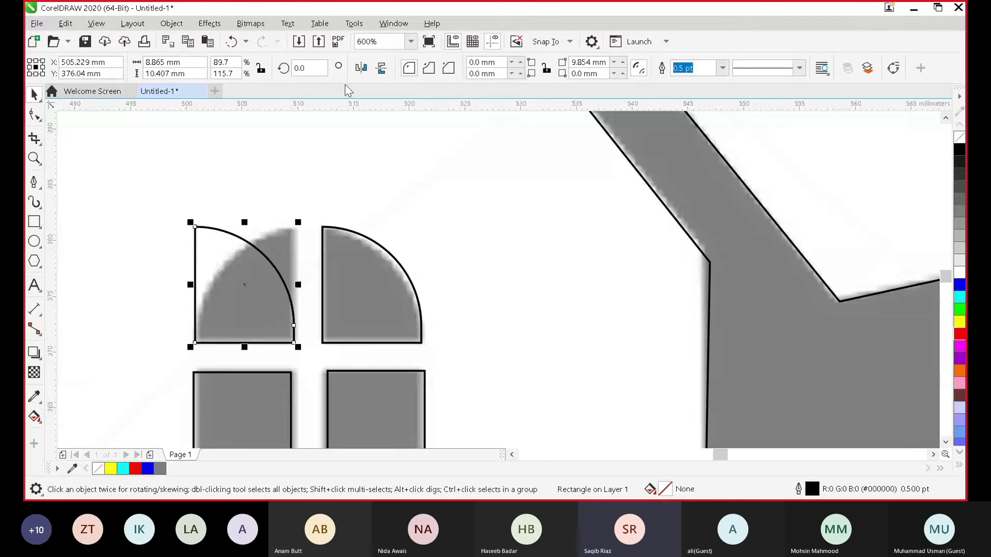
click(361, 69)
Select all the traced house, window and swoosh outlines and move them off the reference image to its right.
scroll(472, 242, down, 10)
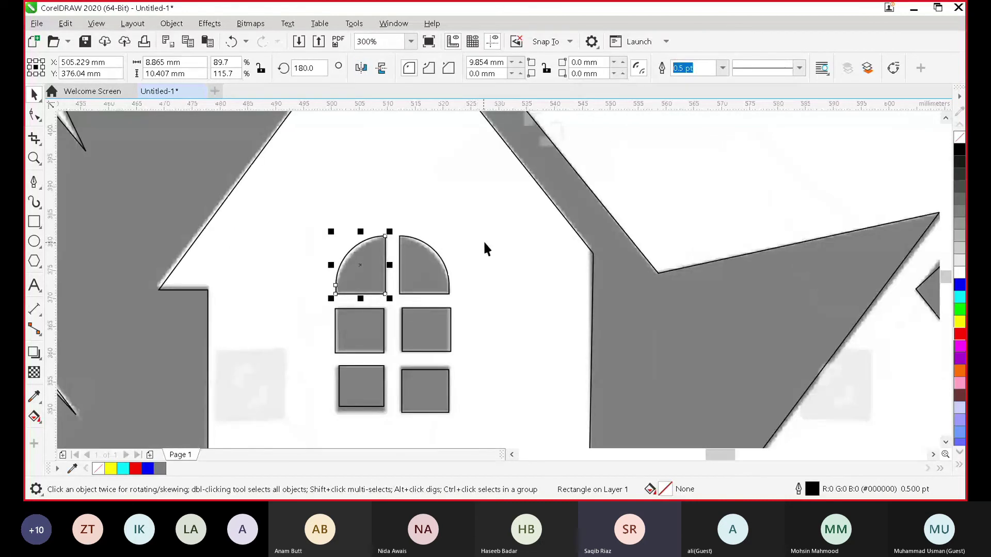
scroll(489, 251, up, 3)
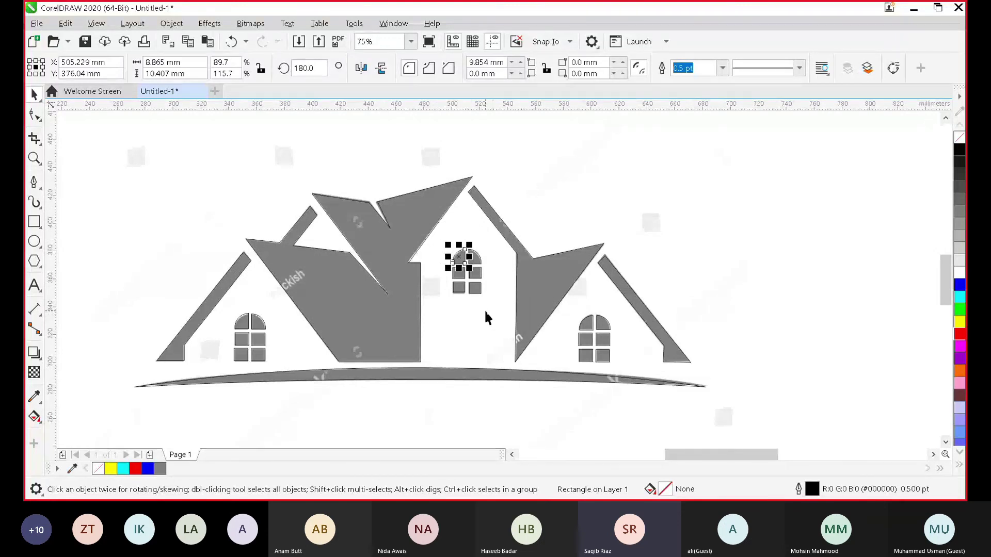
click(91, 129)
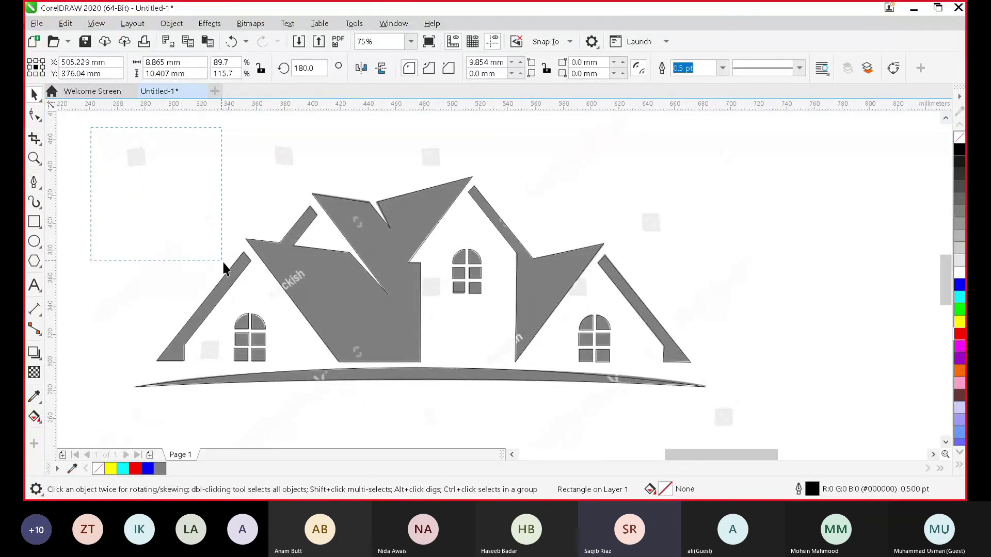
scroll(431, 389, down, 1)
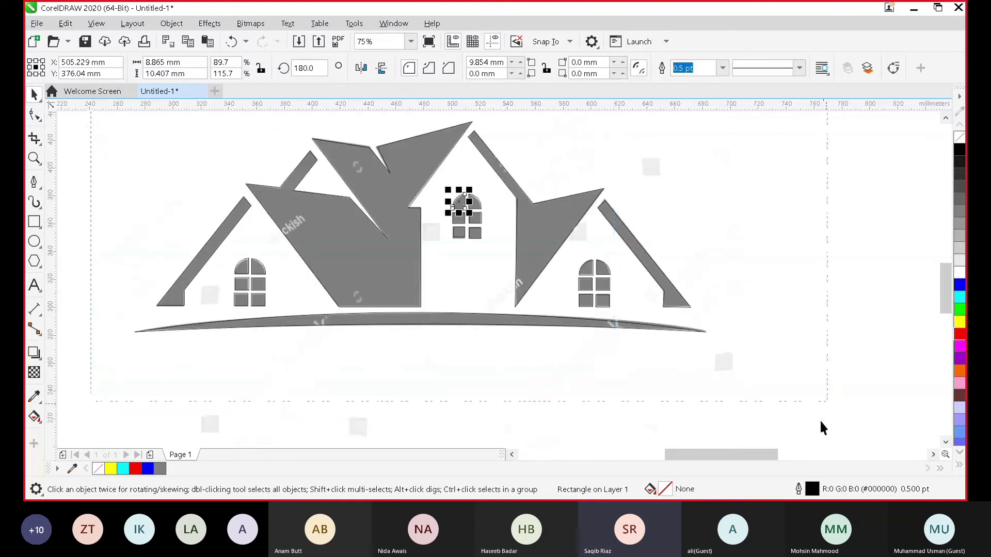
key(ctrl+a)
scroll(483, 316, down, 2)
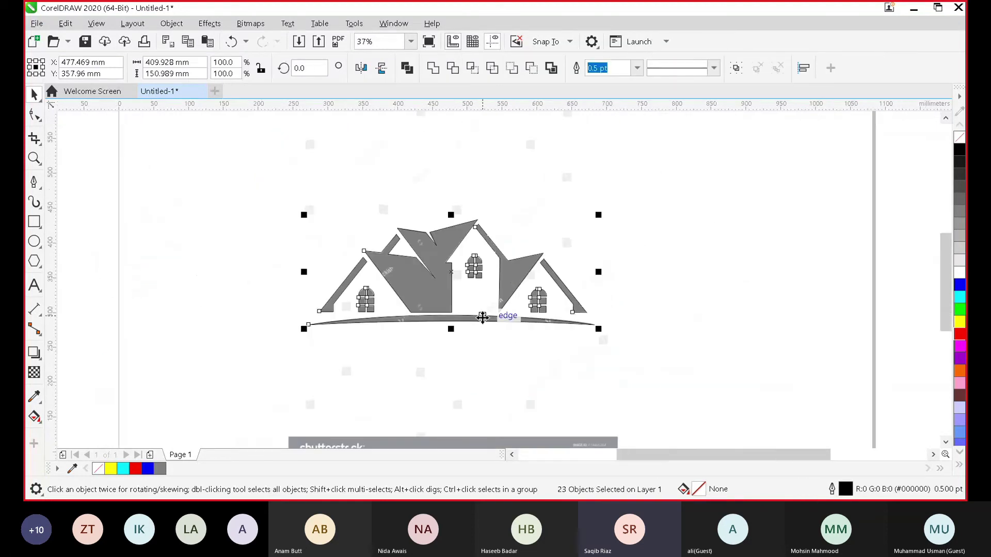
drag(452, 305, 611, 284)
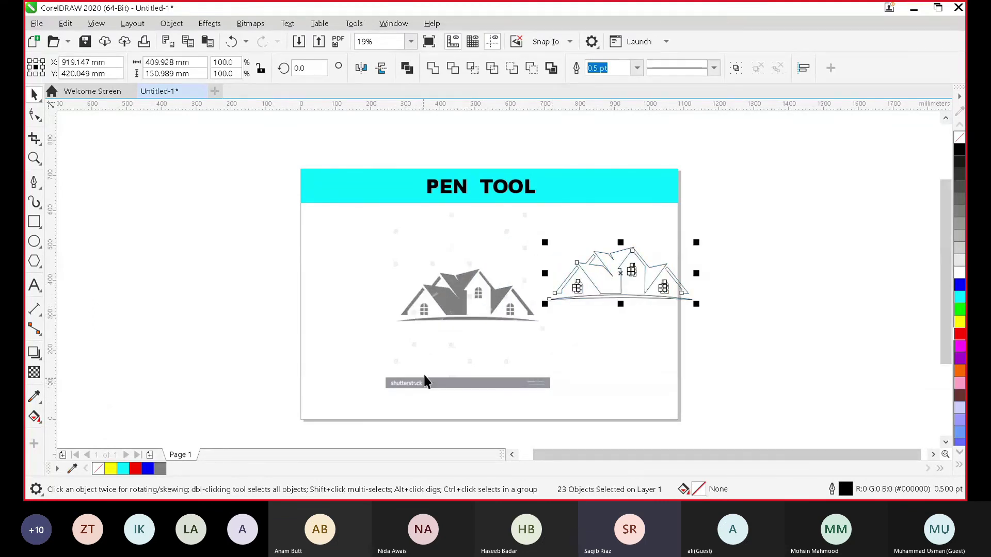
key(Escape)
Fill the traced logo's left roof strip and the large left roof shape with black.
scroll(470, 310, up, 2)
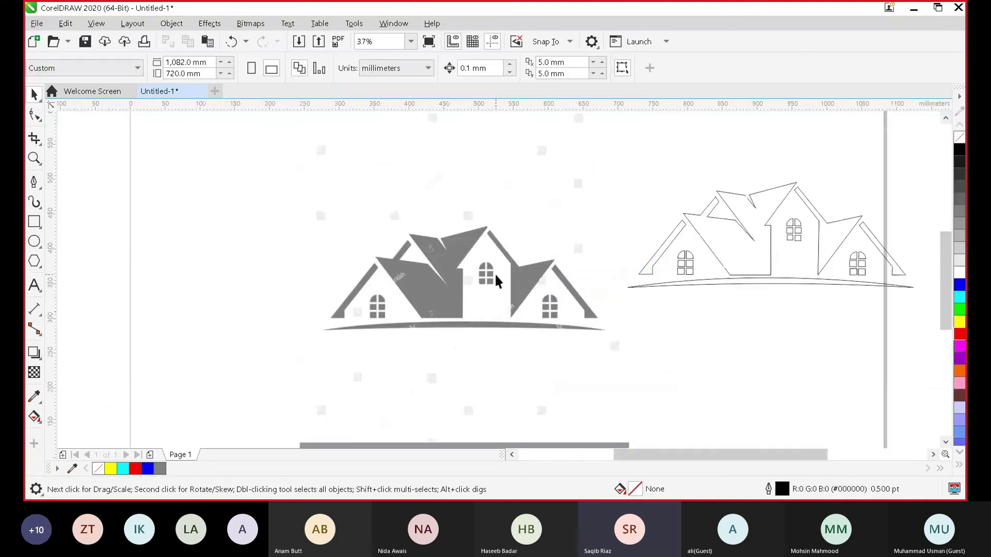
drag(696, 454, 738, 454)
scroll(562, 332, up, 2)
scroll(443, 318, down, 2)
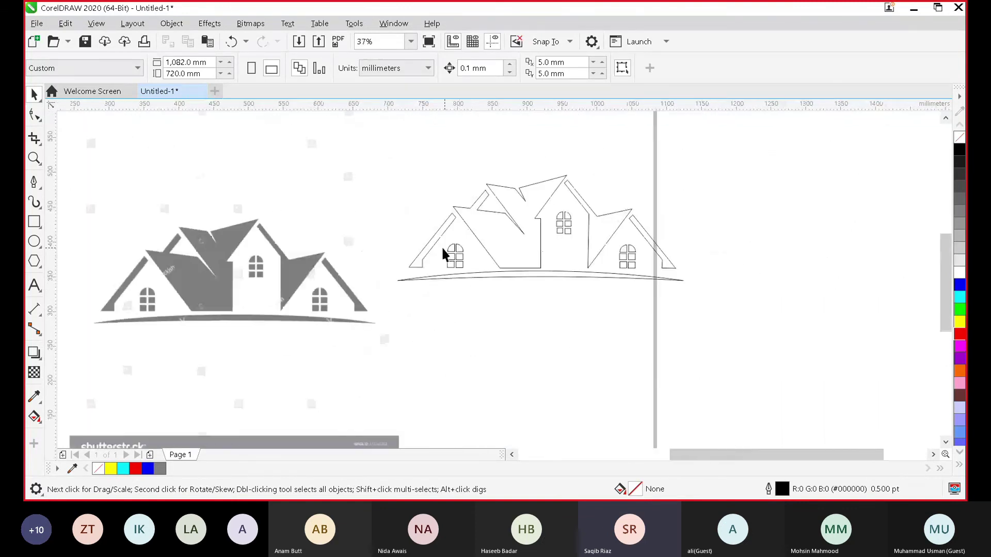
click(433, 243)
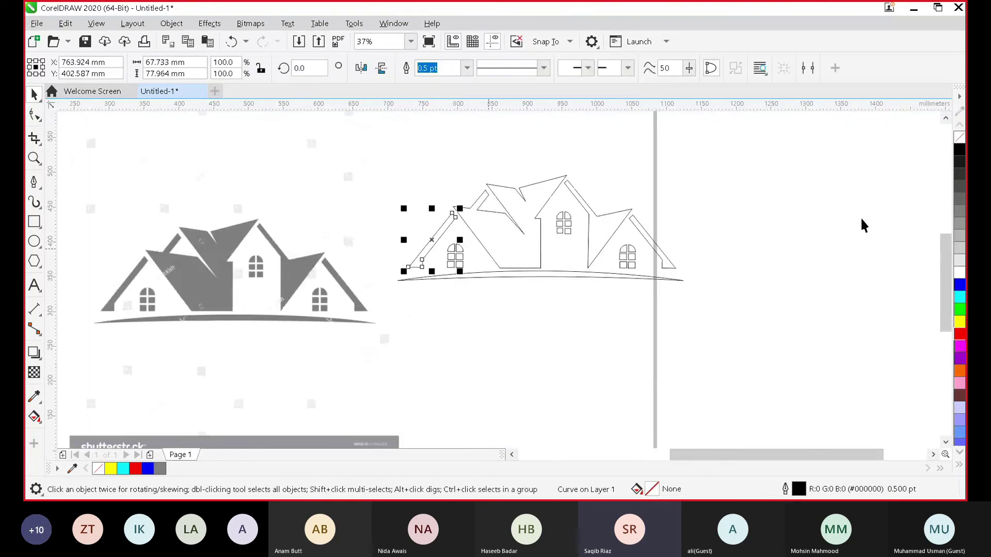
click(959, 150)
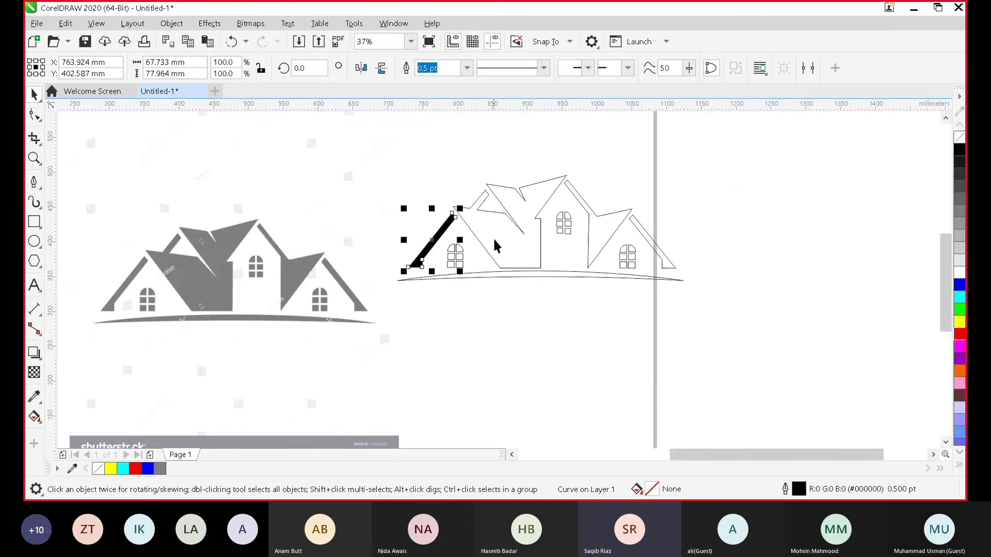
click(480, 242)
click(959, 151)
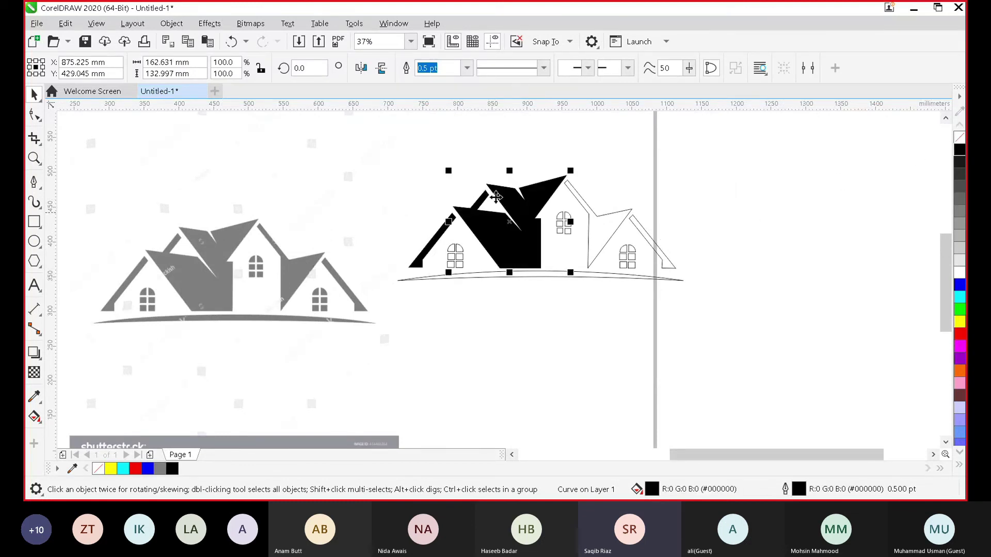
Fill the traced right roof shape with black, and give all the remaining logo shapes the same black fill.
click(603, 237)
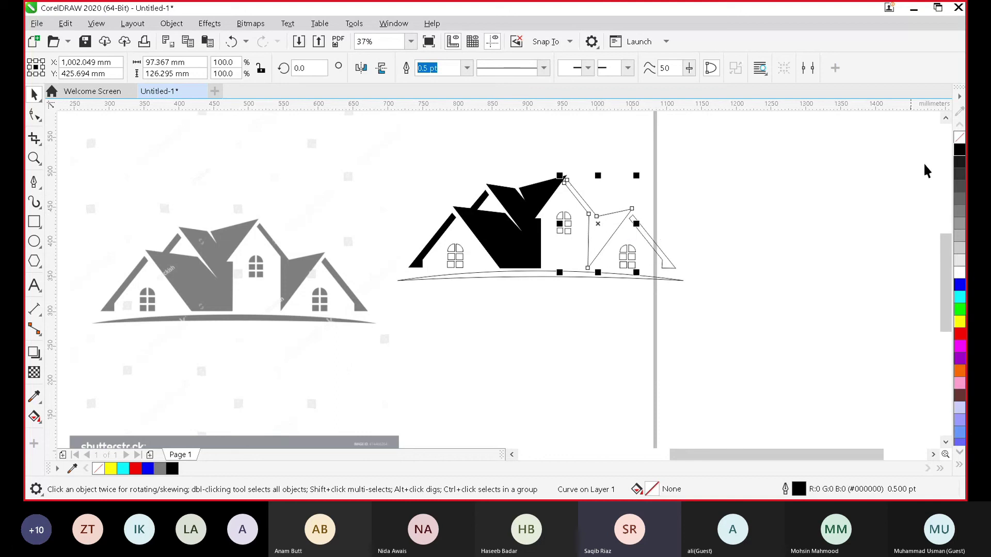
click(960, 153)
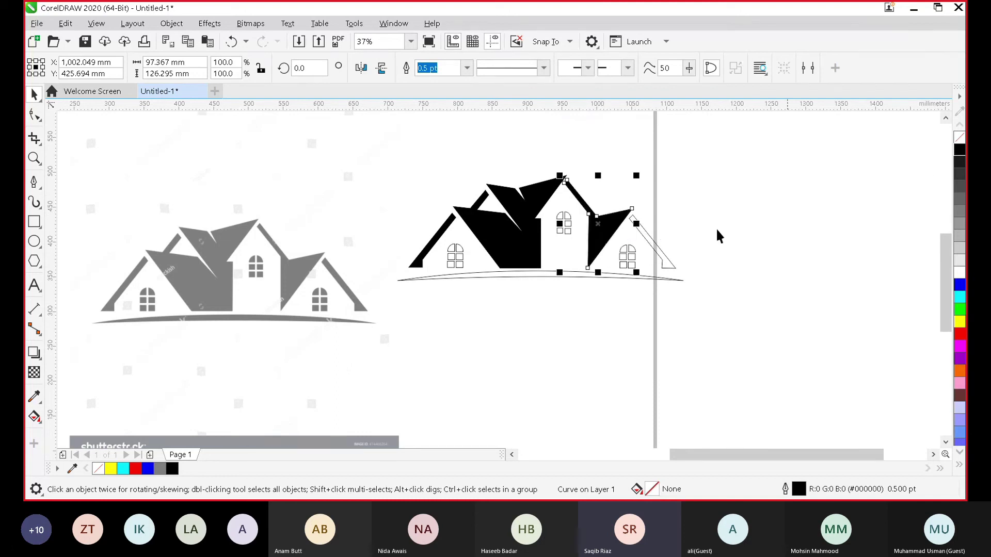
click(661, 264)
click(674, 318)
drag(372, 142, 791, 308)
click(960, 153)
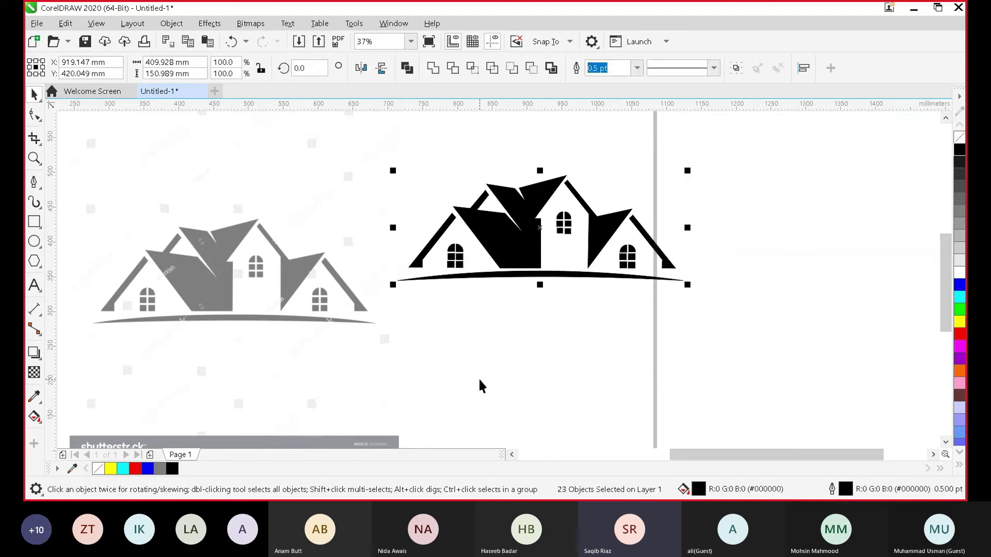
click(464, 372)
Unlock the house logo image and remove its transparency.
scroll(219, 304, down, 2)
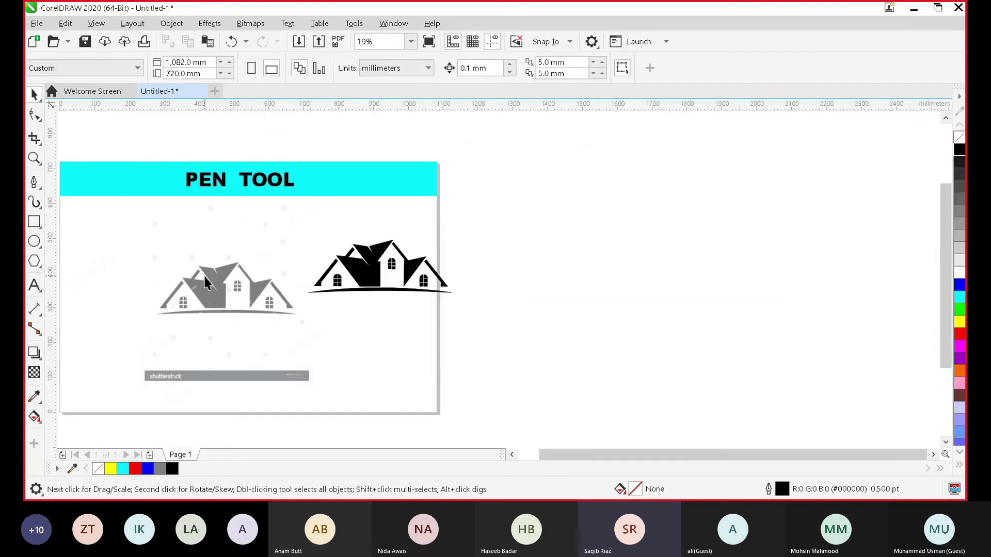
right_click(213, 293)
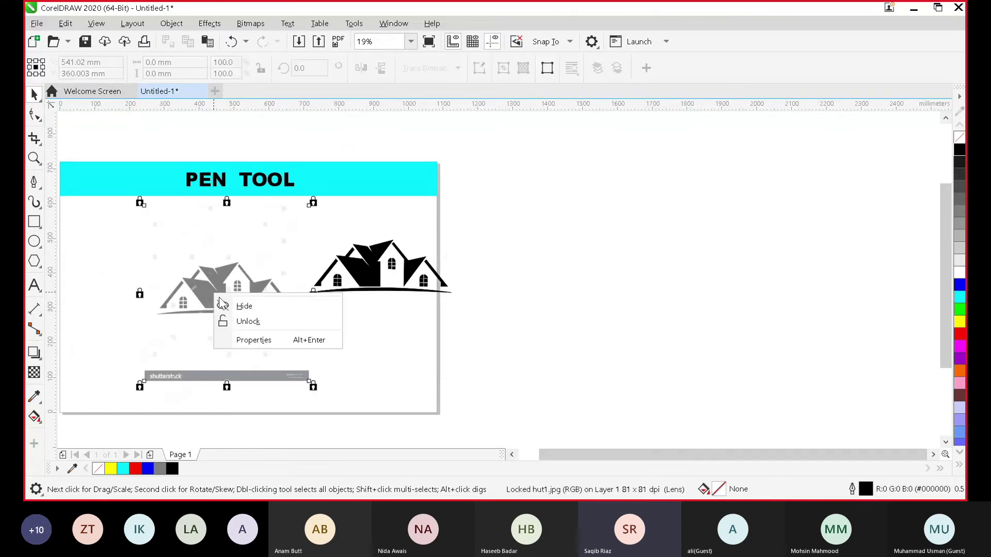
click(243, 325)
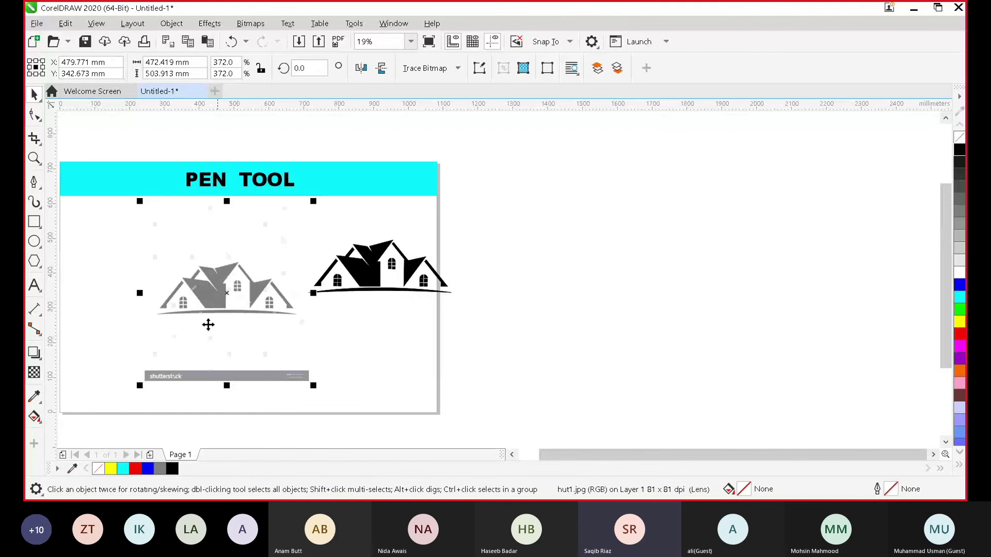
click(34, 373)
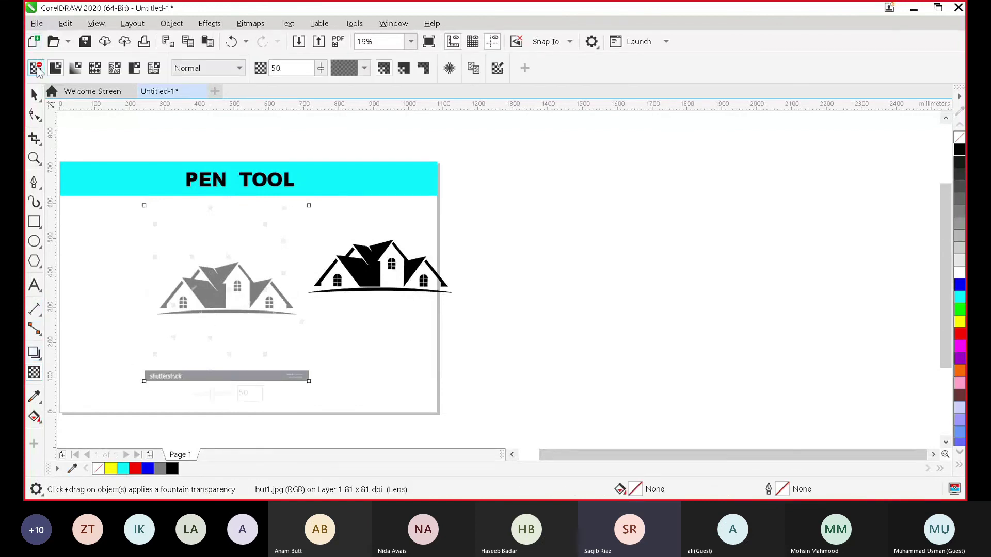
click(36, 69)
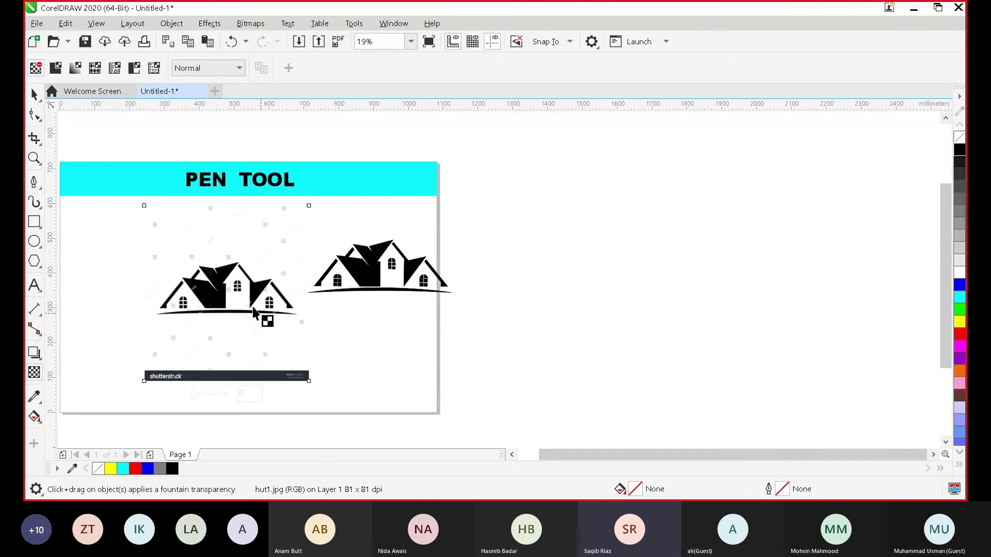
click(34, 94)
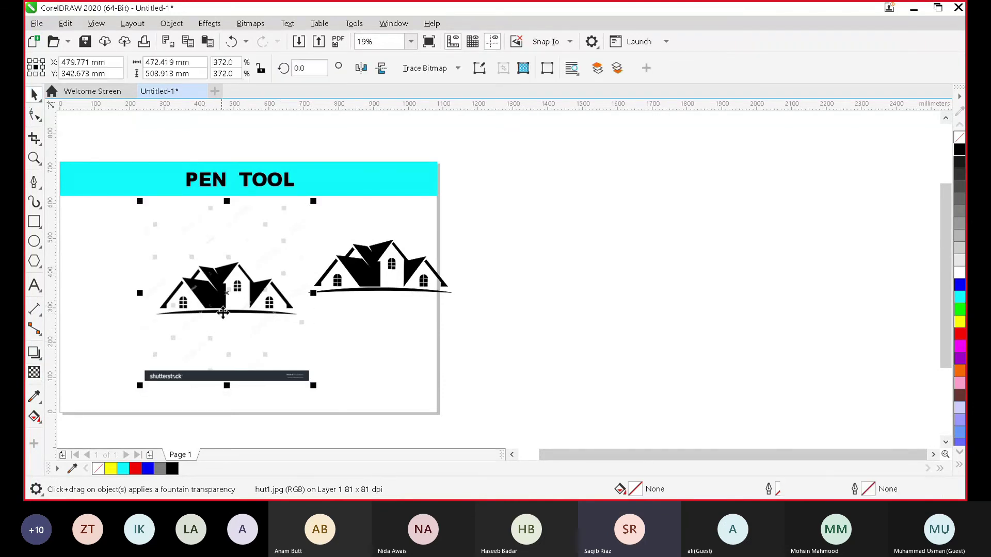
Move the reference image and the traced logo off the page to its right, placing the traced logo beside the image.
drag(225, 304, 831, 261)
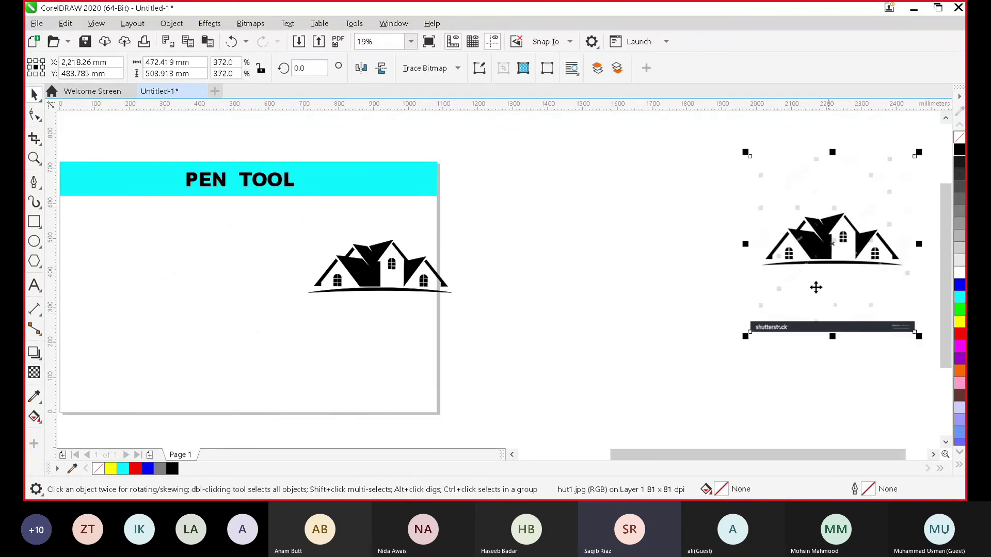
drag(237, 217, 471, 319)
drag(378, 274, 596, 249)
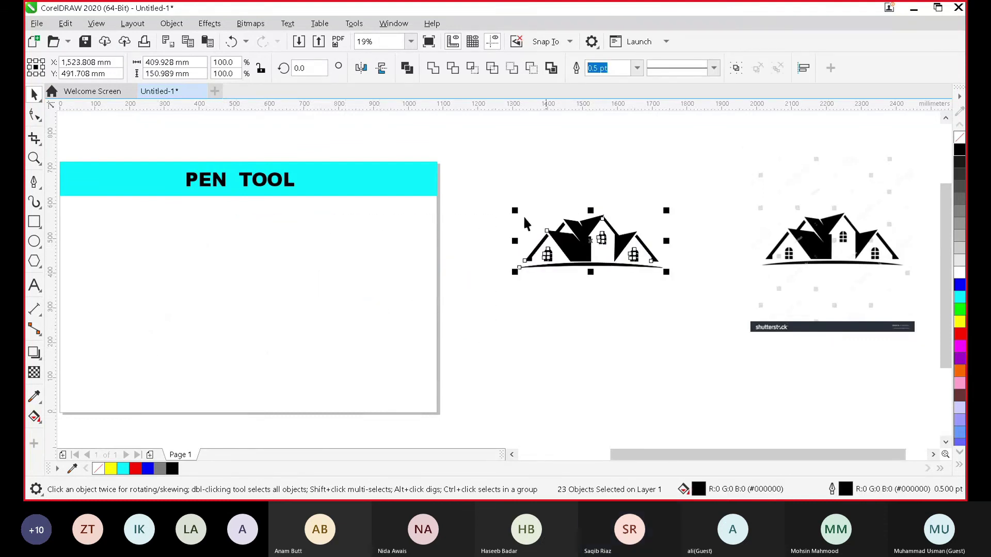
Zoom in on the two logos side by side and select all the shapes of the traced logo.
click(35, 158)
drag(461, 155, 851, 401)
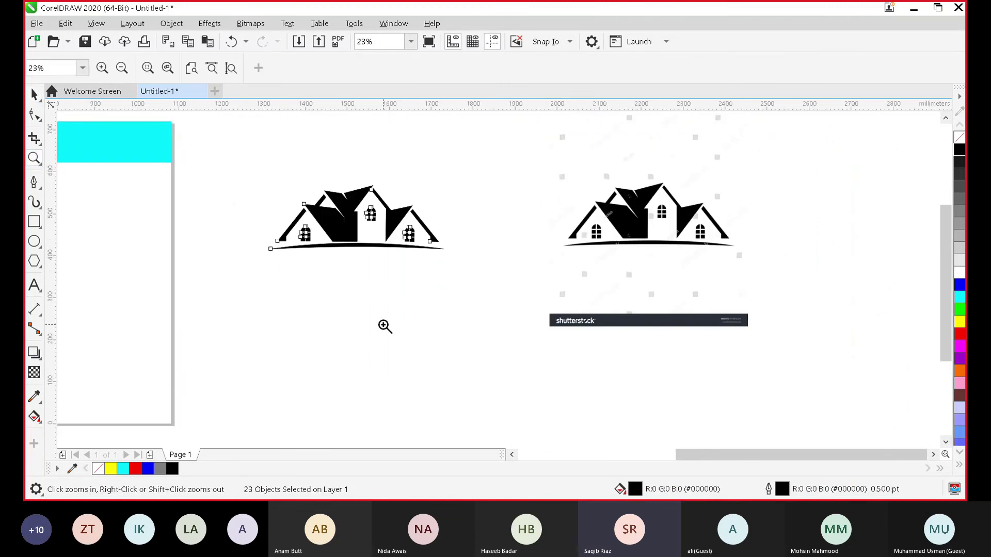
key(space)
click(410, 354)
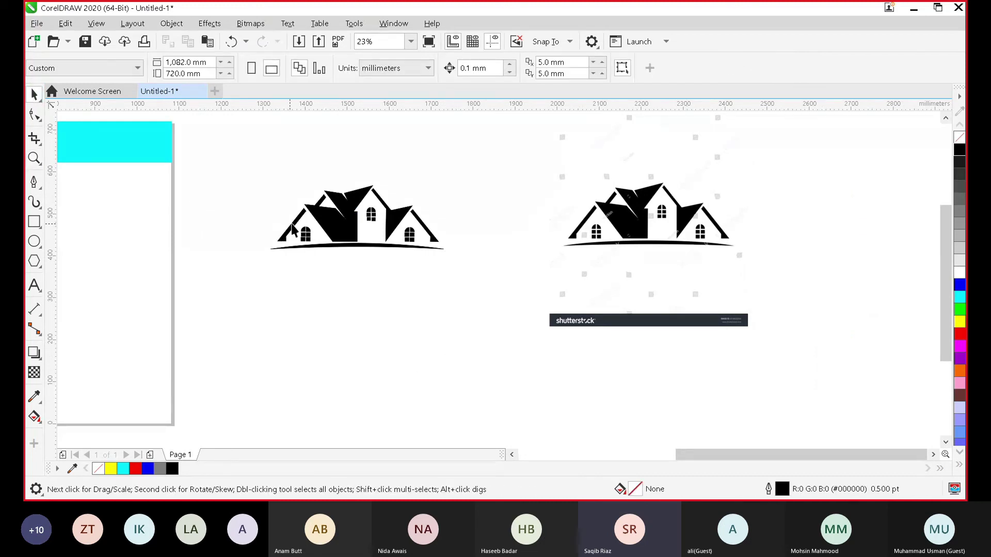
drag(245, 156, 465, 305)
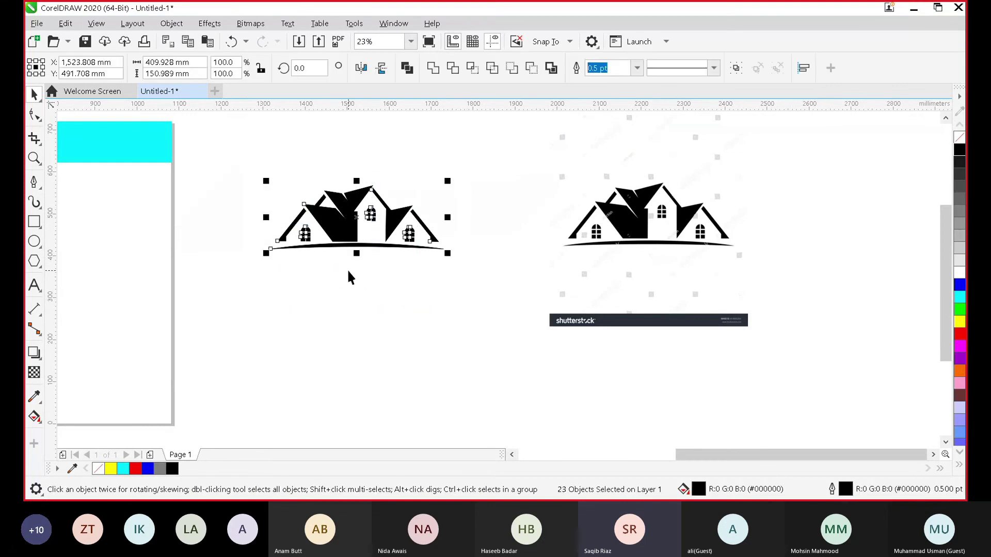